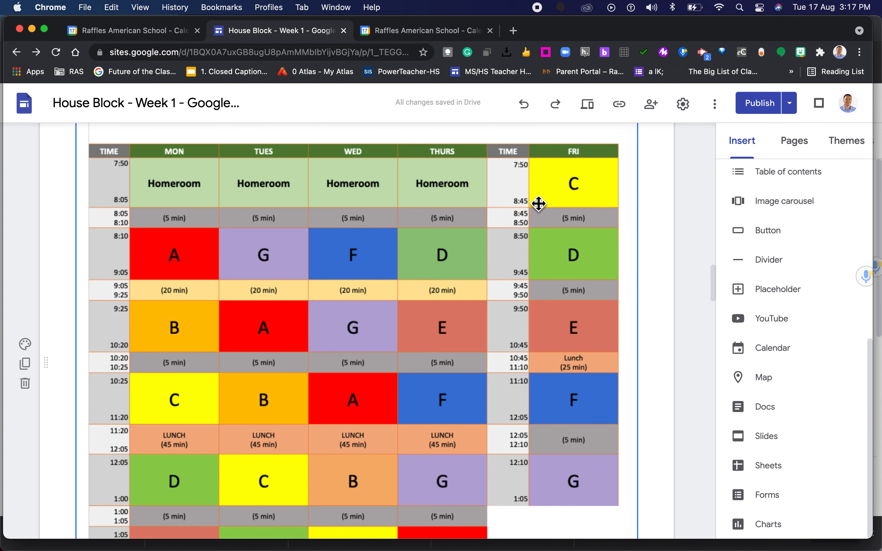
- Switch to the September 2021 calendar and decline only the September 17 occurrence of the Block C - MS Coding invitation
click(454, 36)
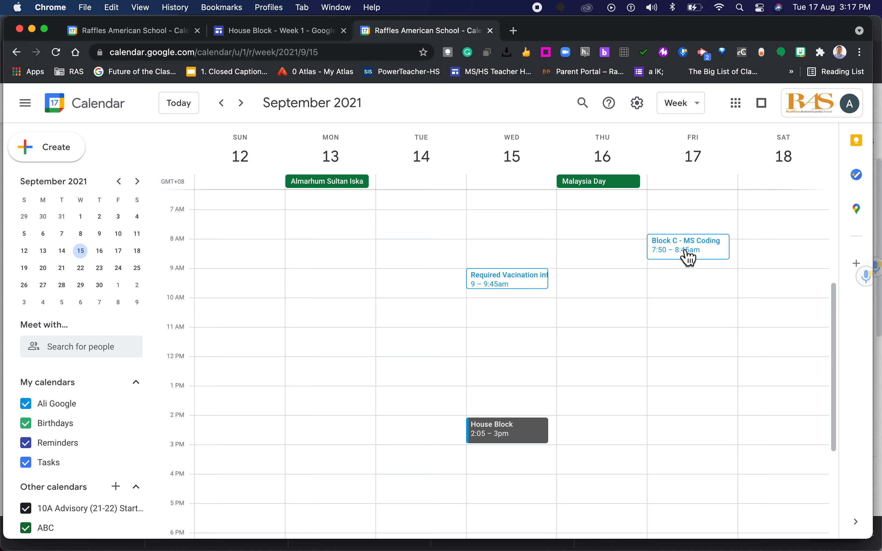
click(725, 262)
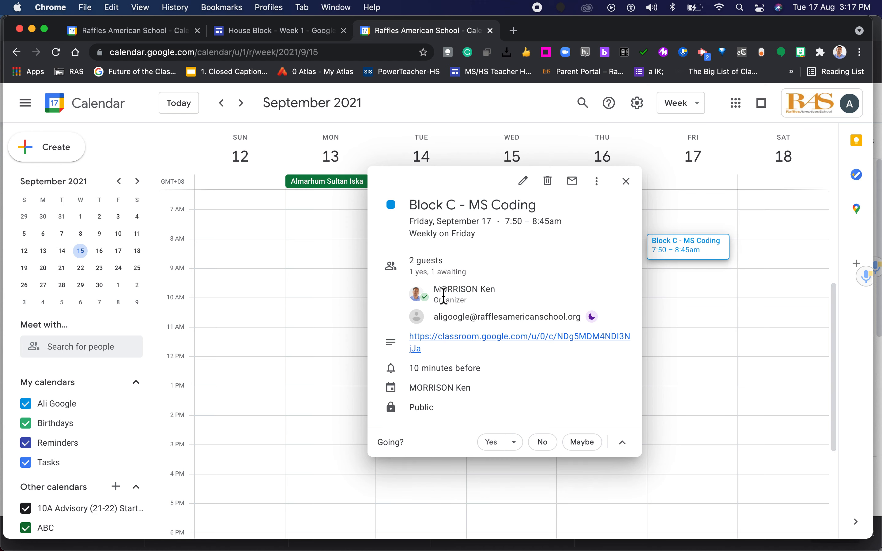
click(543, 442)
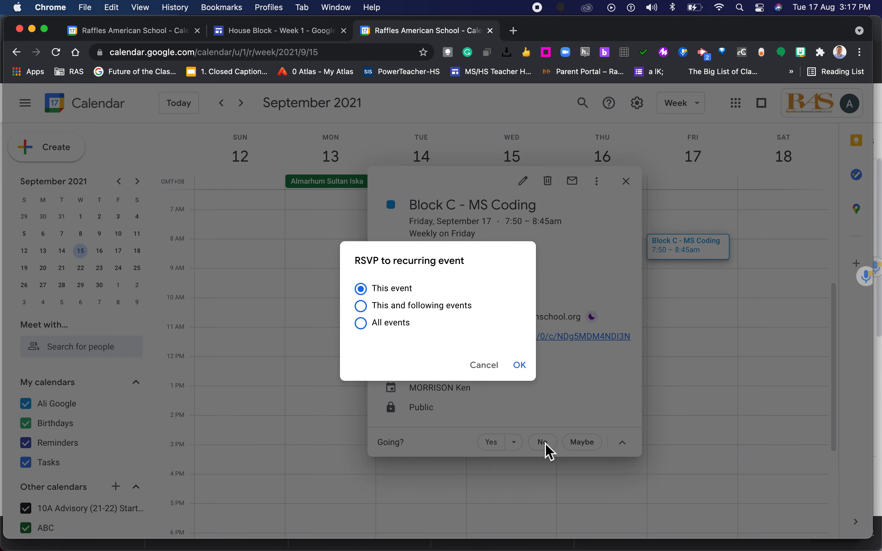
click(530, 369)
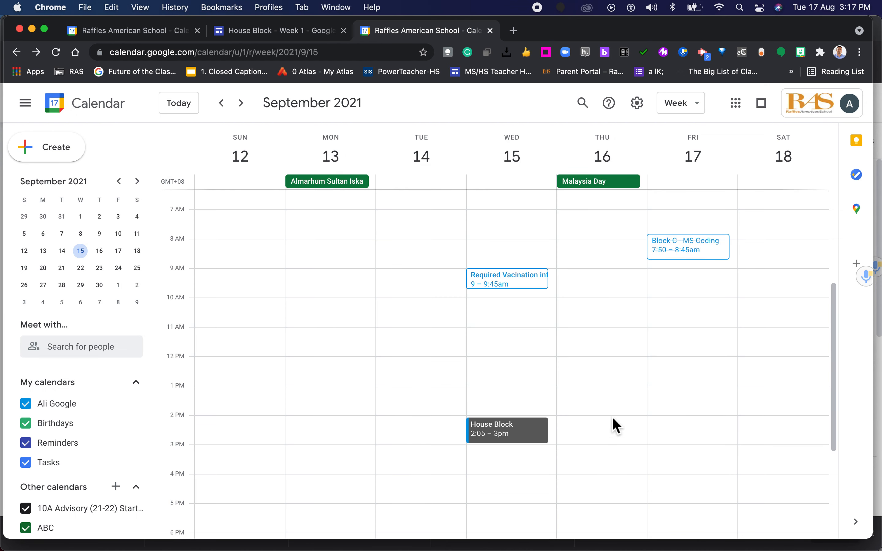
- Remove all occurrences of the recurring Block C - MS Coding event from the calendar
click(724, 256)
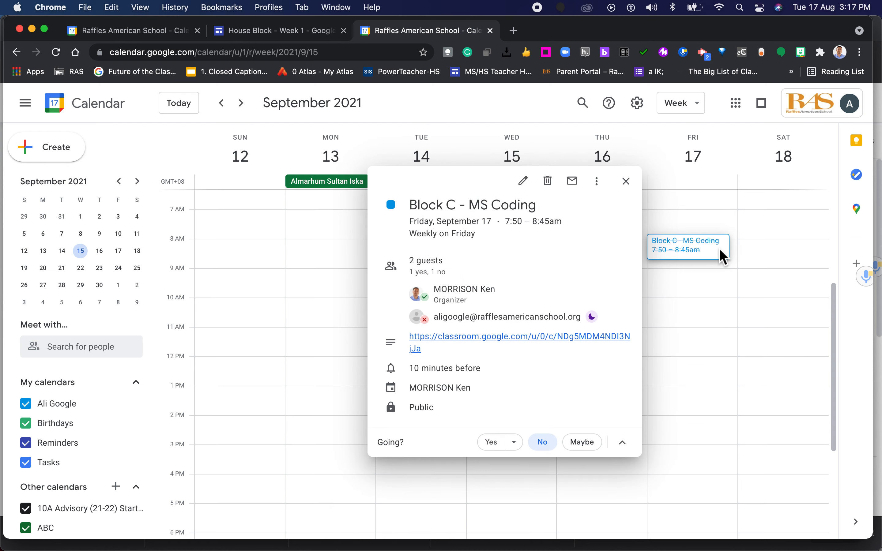
click(548, 182)
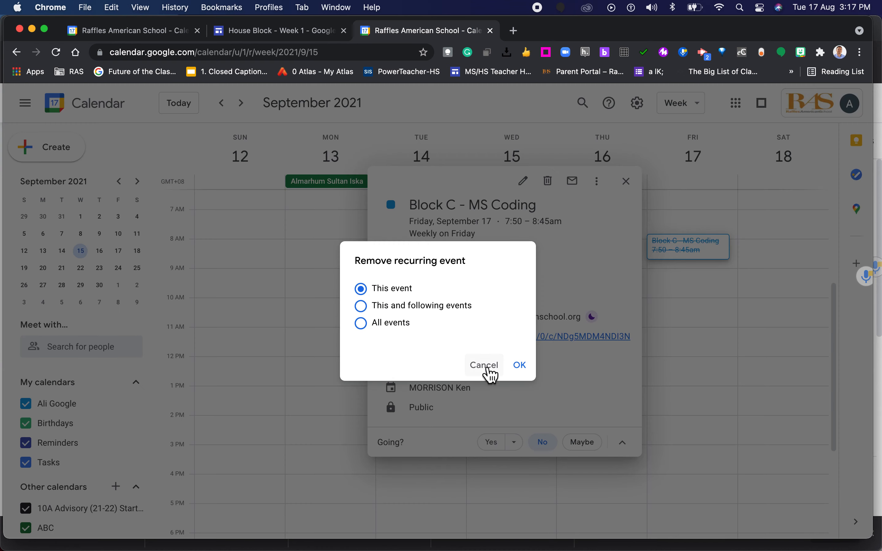
click(388, 324)
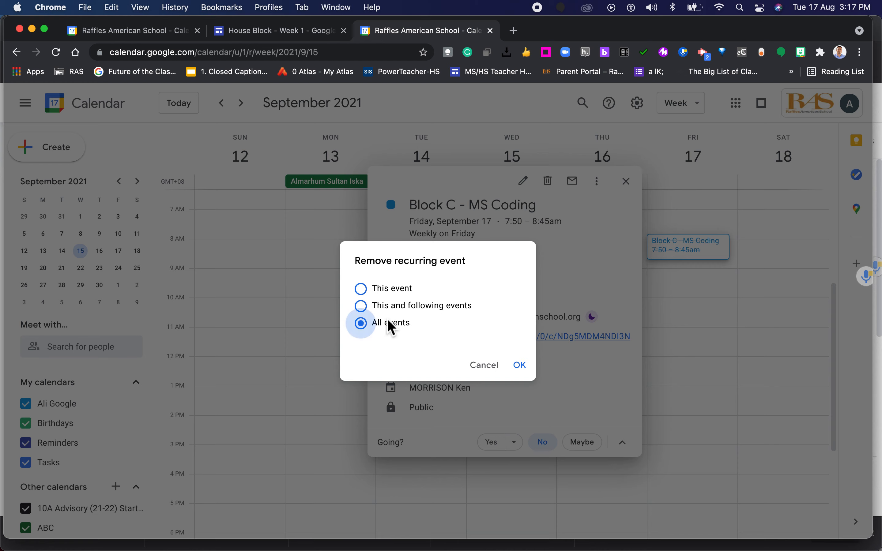
click(530, 372)
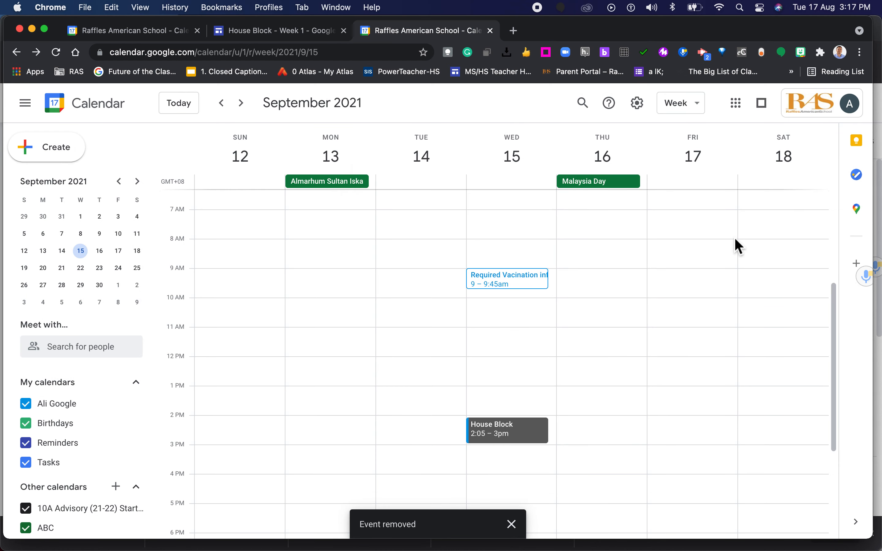
- Create an event on Friday, September 17, with a start time of 7:50am and an end time of 8:45pm
drag(736, 245, 740, 261)
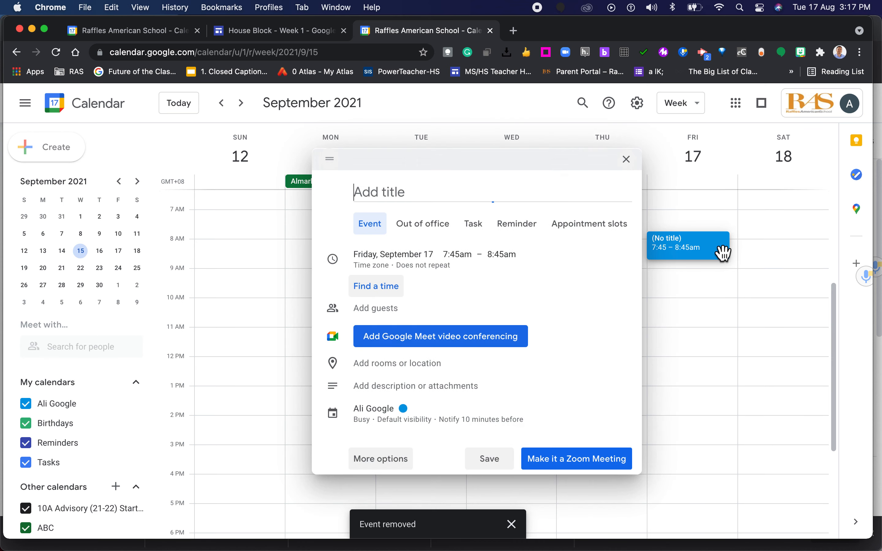
click(462, 258)
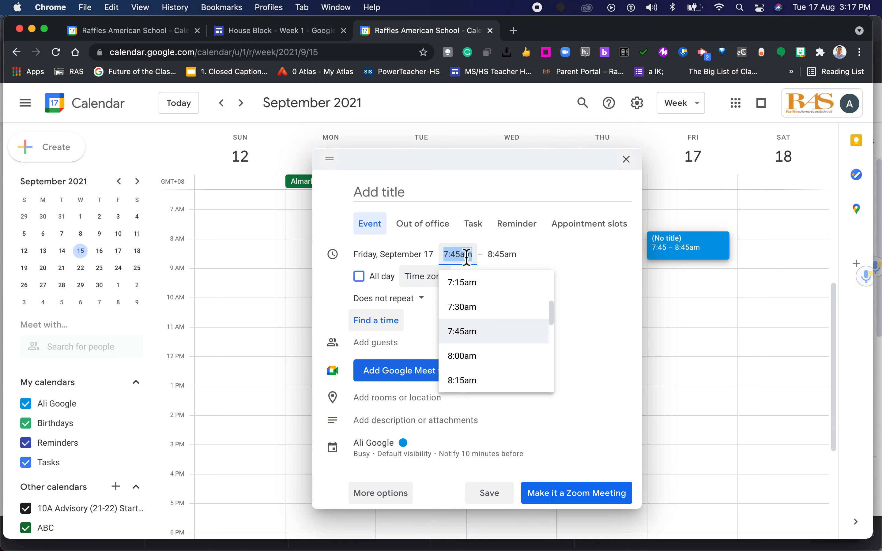
text(7:)
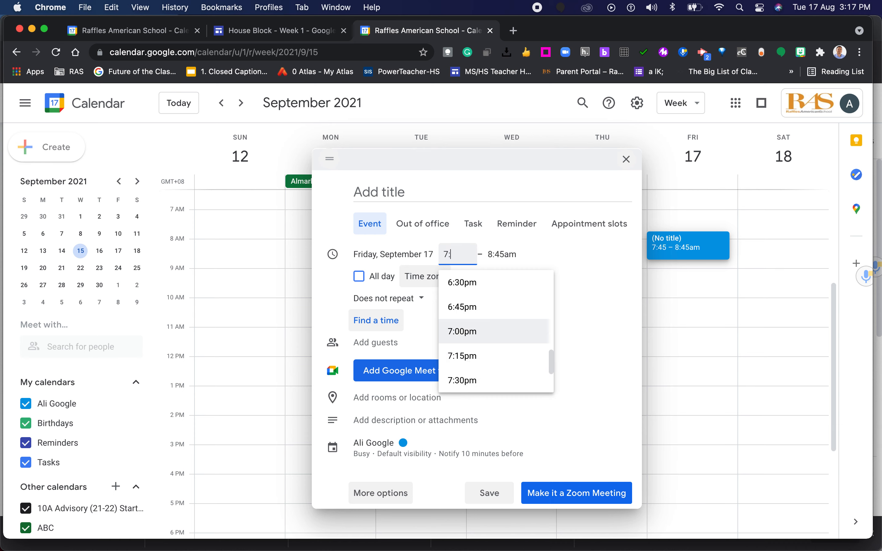
text(50)
key(Tab)
text(8:4)
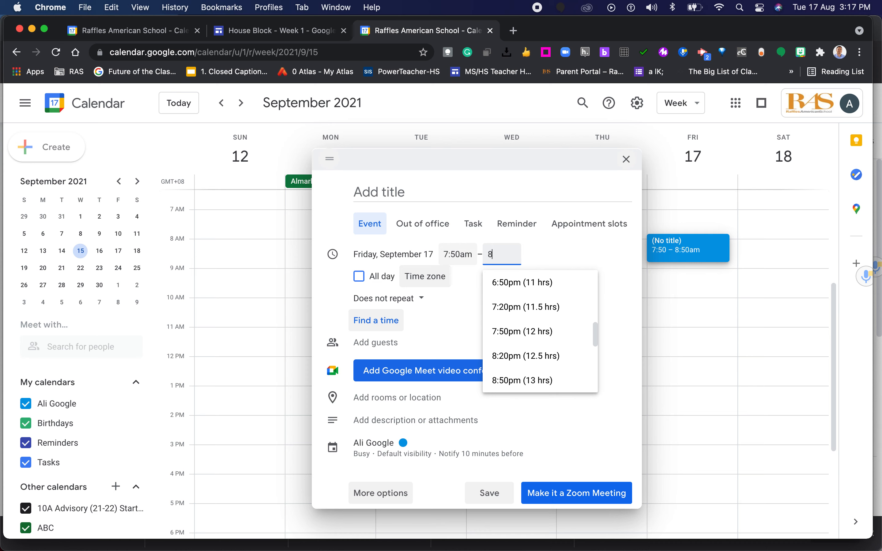
- Title the new Friday event "C Block - MS Coding"
click(392, 191)
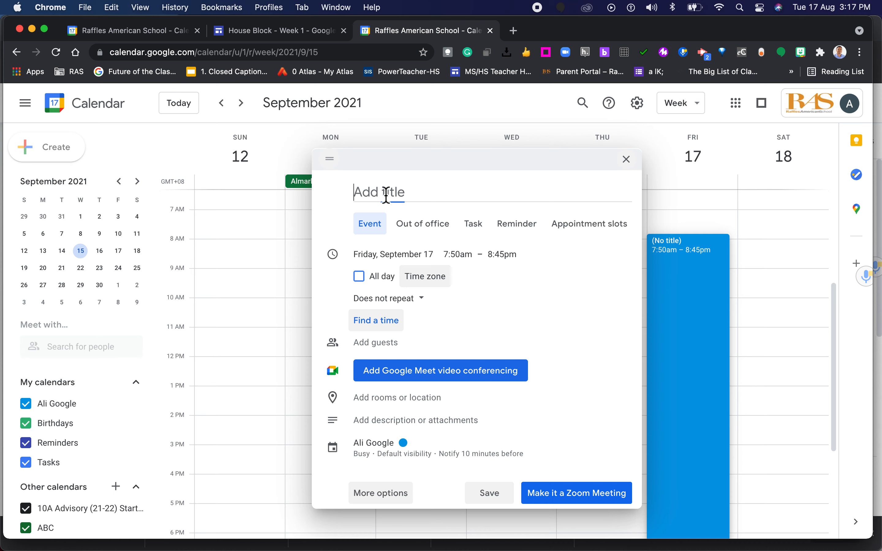
text(C Block - MS)
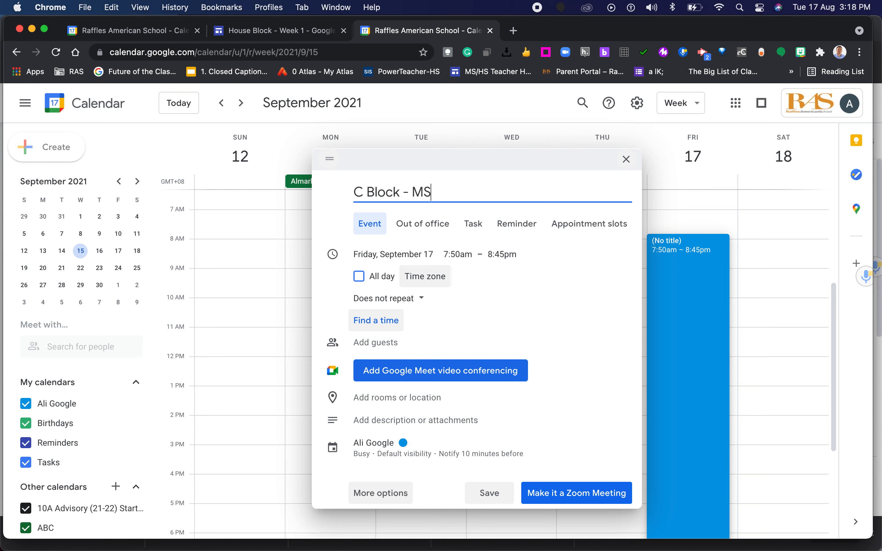
text(ding)
drag(366, 193, 404, 200)
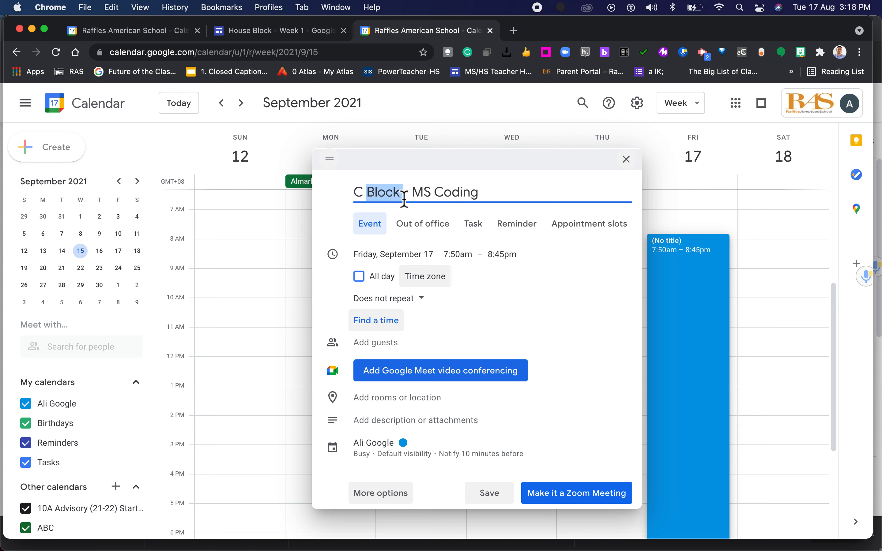
key(BackSpace)
key(super+z)
click(478, 190)
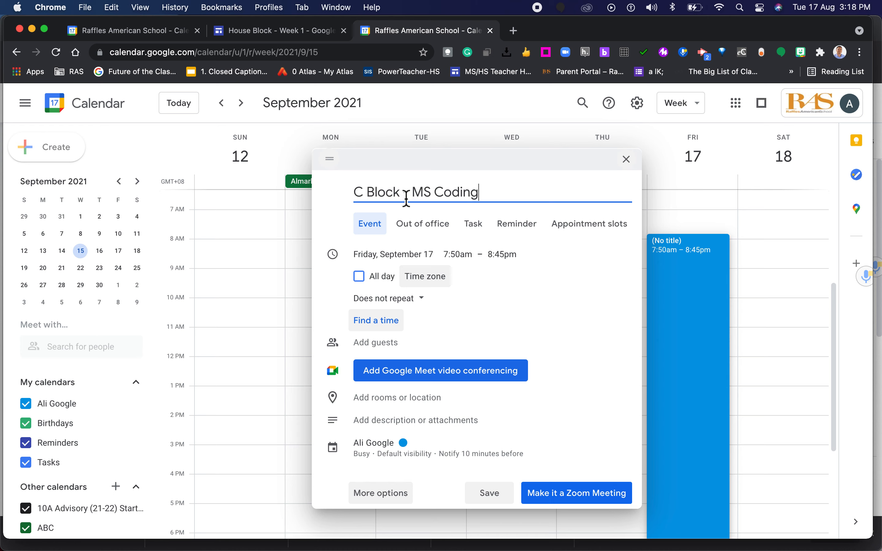
- Shorten the event title to "C Block" by removing the class name
drag(406, 199, 493, 199)
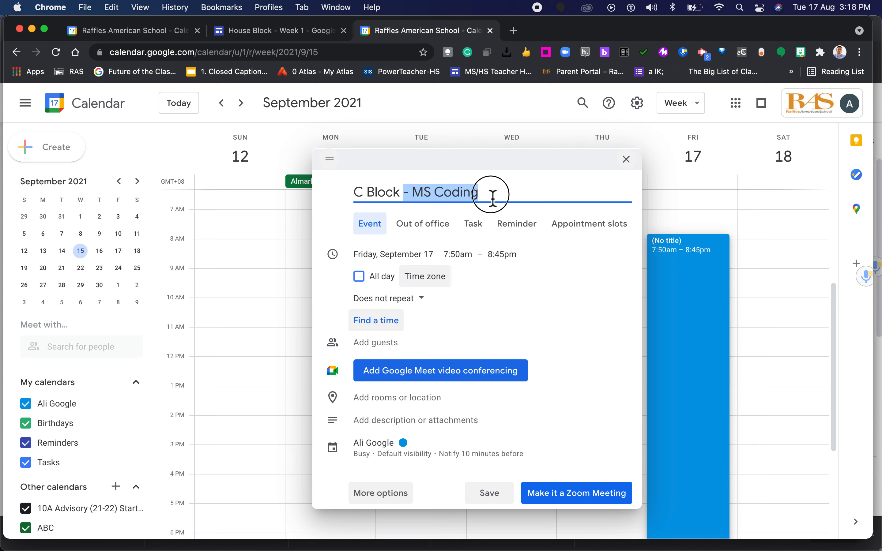
key(BackSpace)
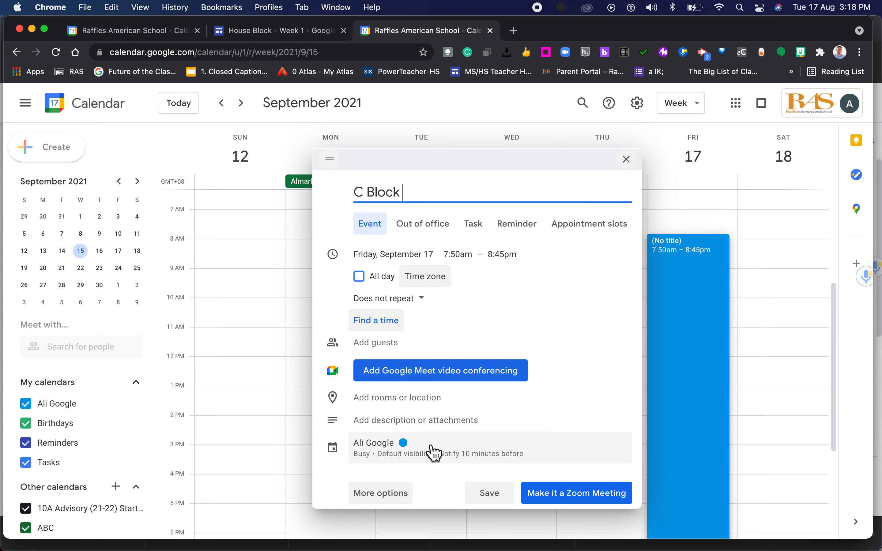
- In the event's full details, set the colour to yellow and the notification to 5 minutes before
click(407, 500)
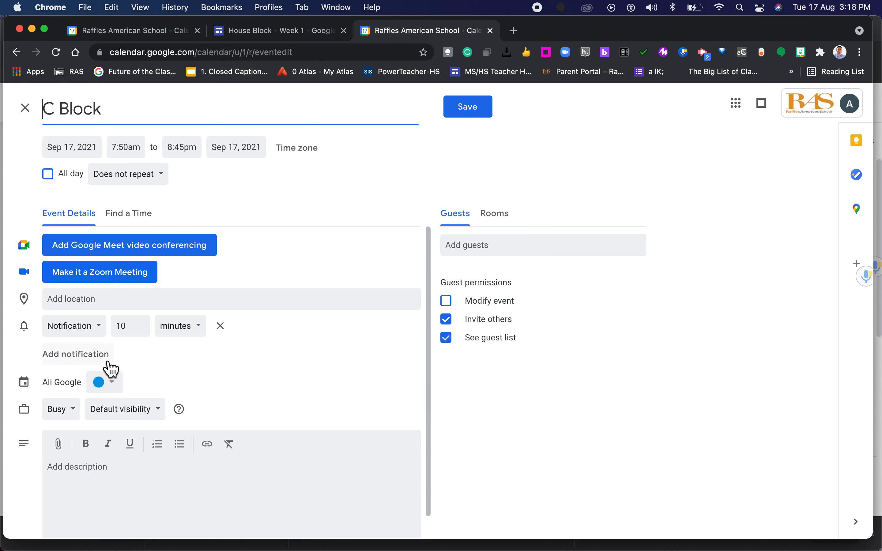
click(121, 387)
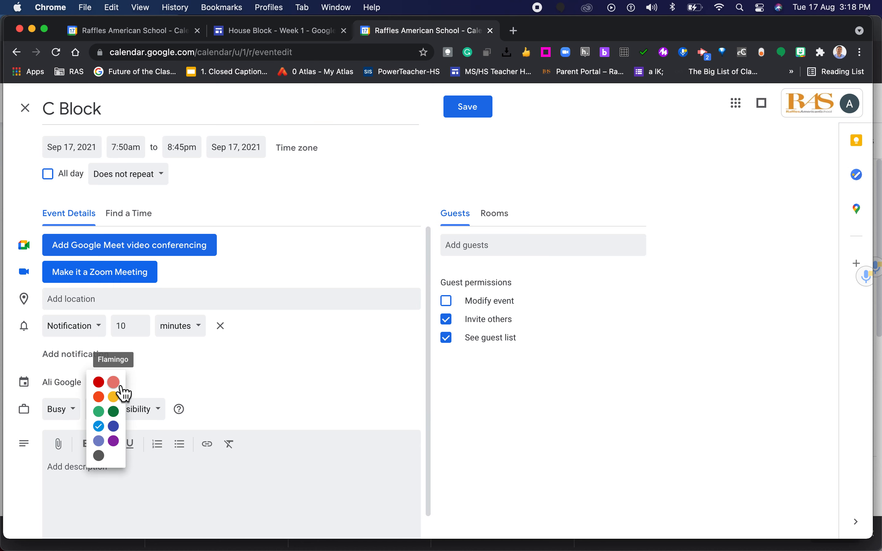
click(120, 400)
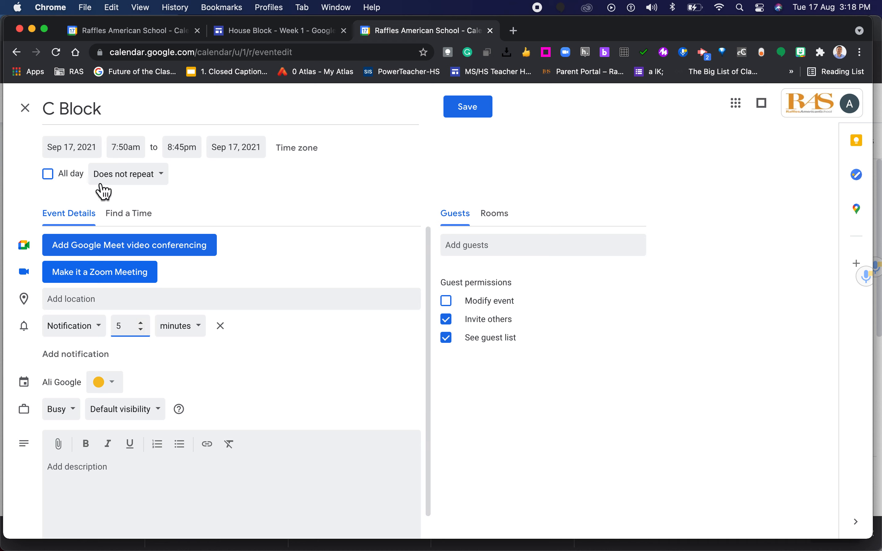
- Find the recurrence setting and save the C Block event as repeating weekly on Friday
key(super+f)
text(recurr)
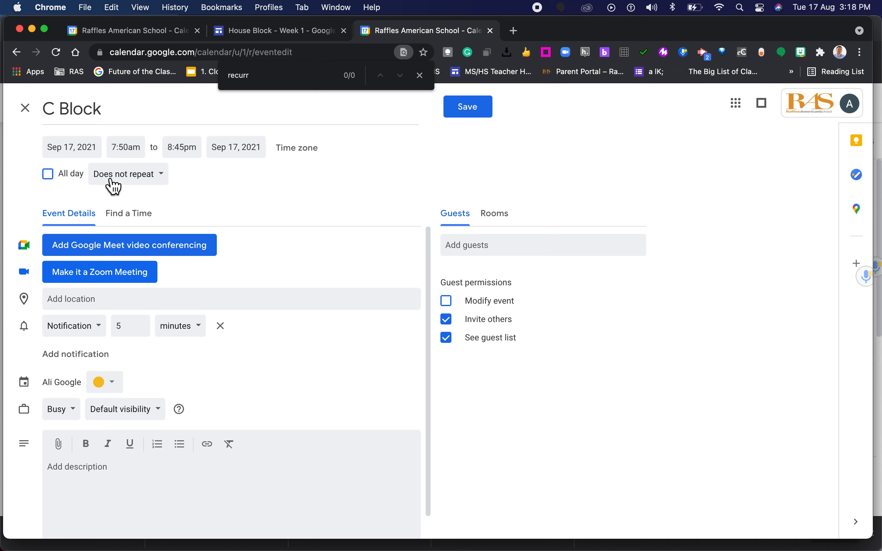
click(136, 189)
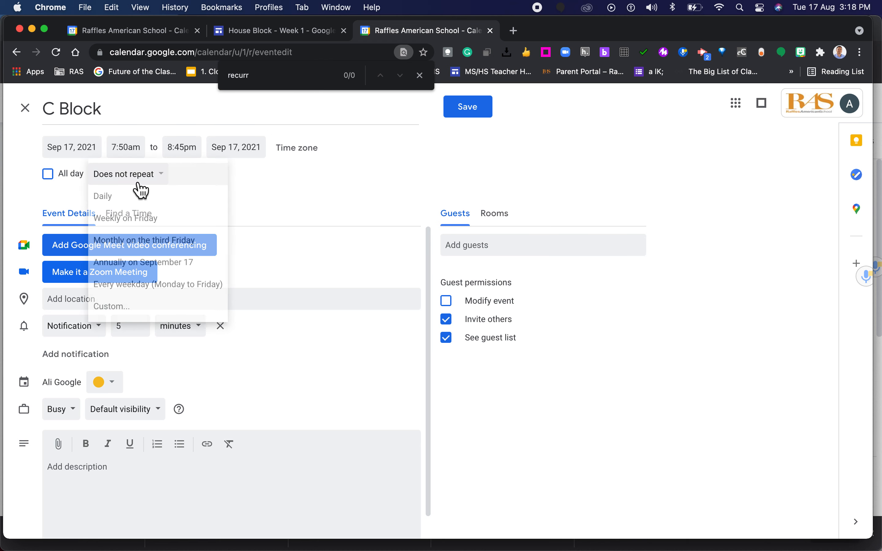
click(420, 75)
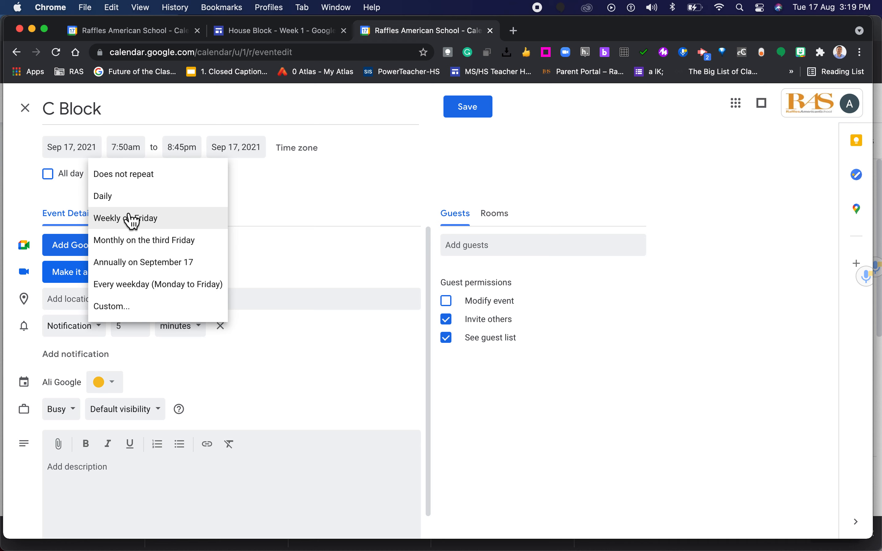
click(199, 223)
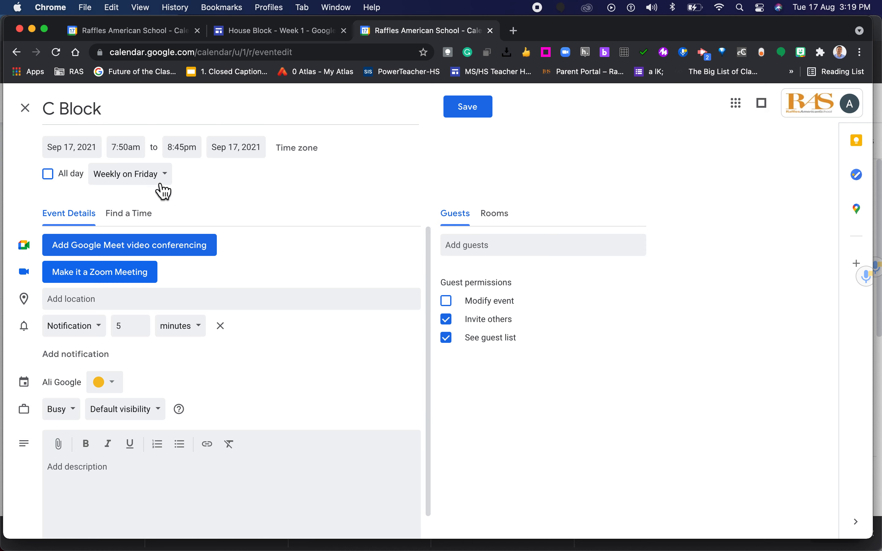
click(485, 121)
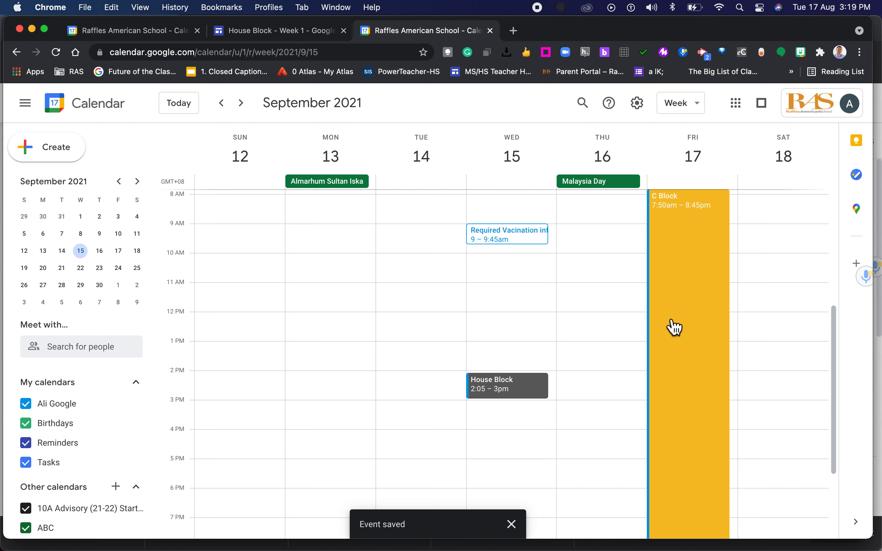
- Correct the C Block event's end time to 8:45am and save the change for all events in the series
scroll(713, 487, up, 3)
scroll(716, 487, up, 3)
scroll(716, 487, down, 6)
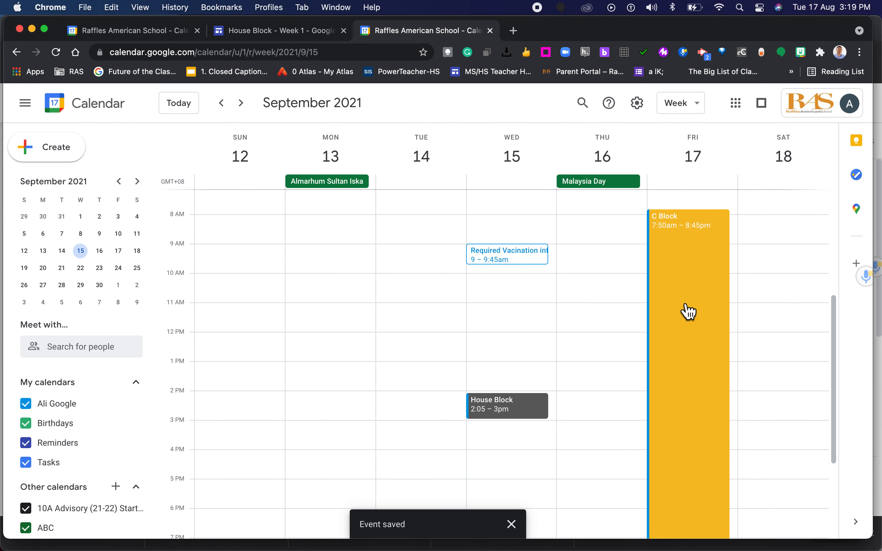
click(691, 273)
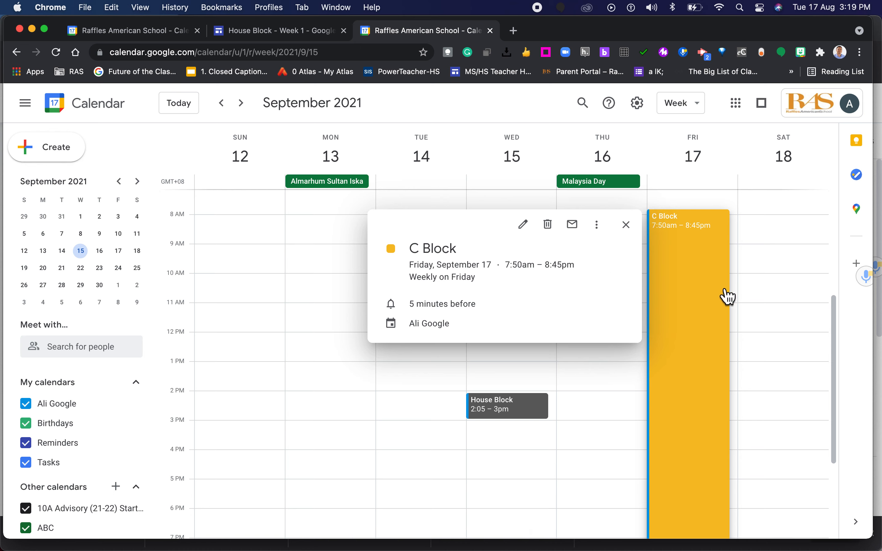
click(524, 228)
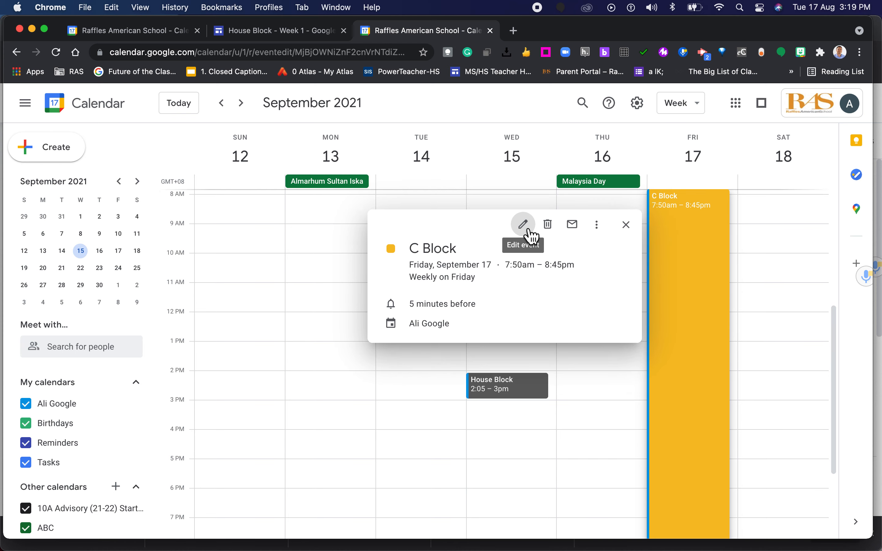
click(188, 147)
click(187, 150)
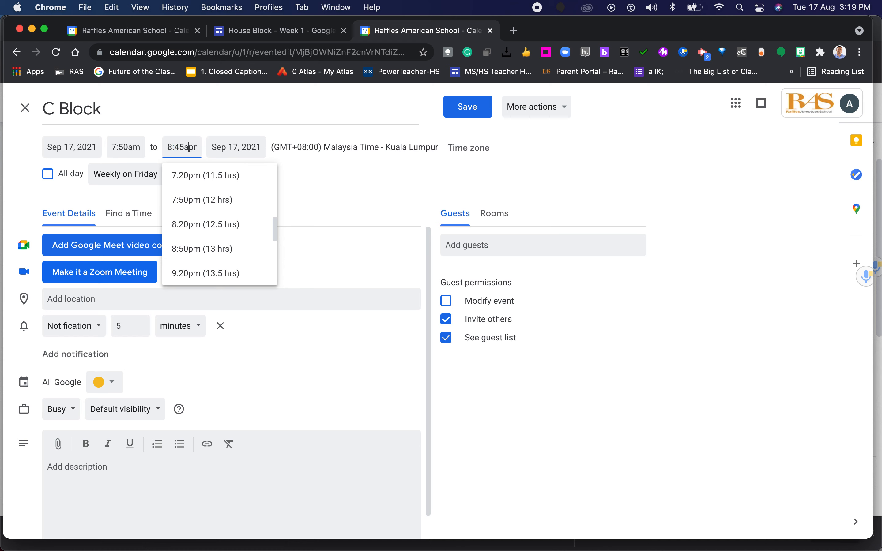
key(Delete)
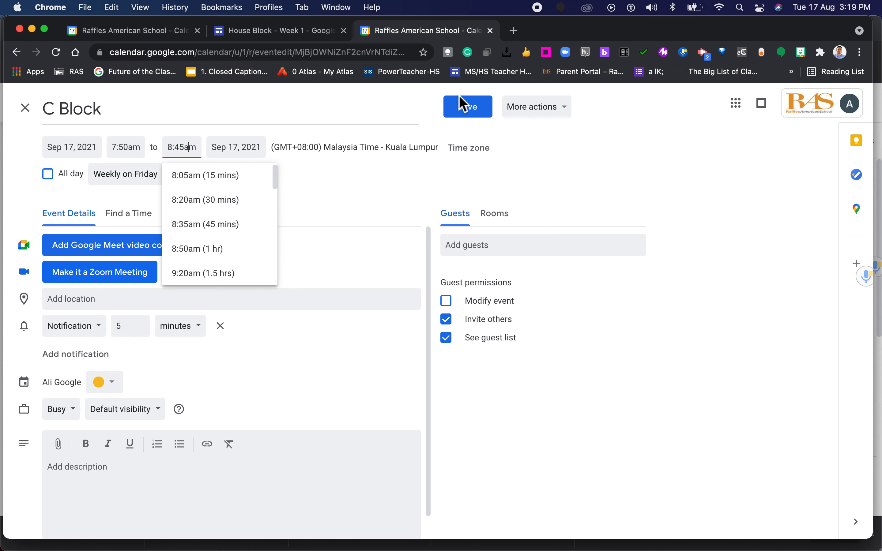
click(463, 106)
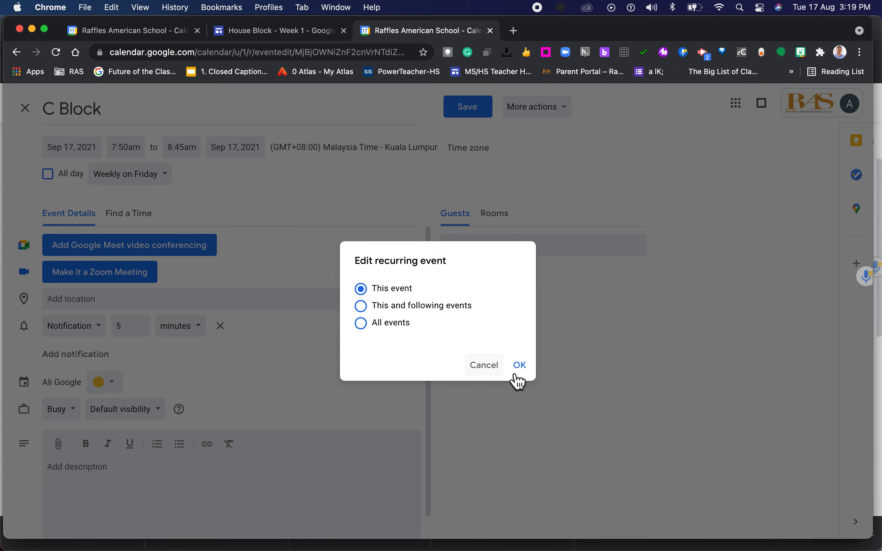
click(395, 324)
click(526, 372)
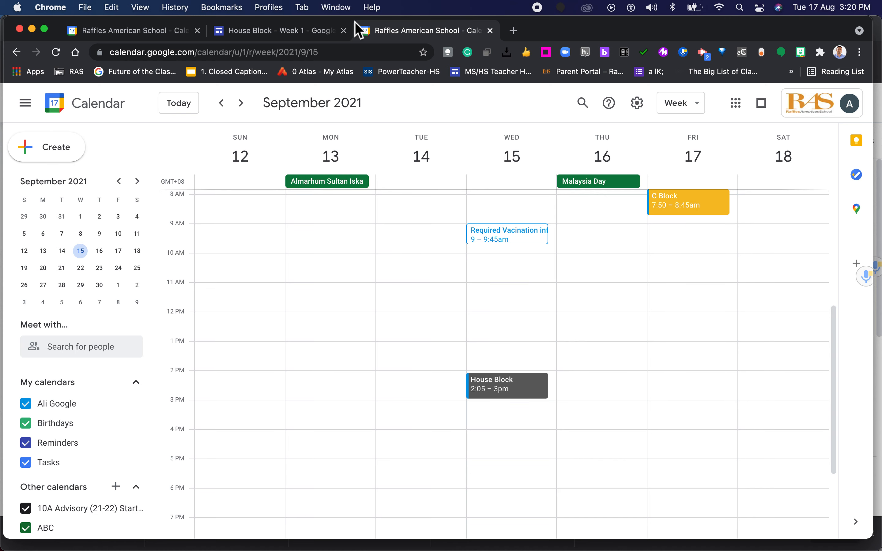
- Check the block timetable on the House Block site and return to the calendar
click(267, 32)
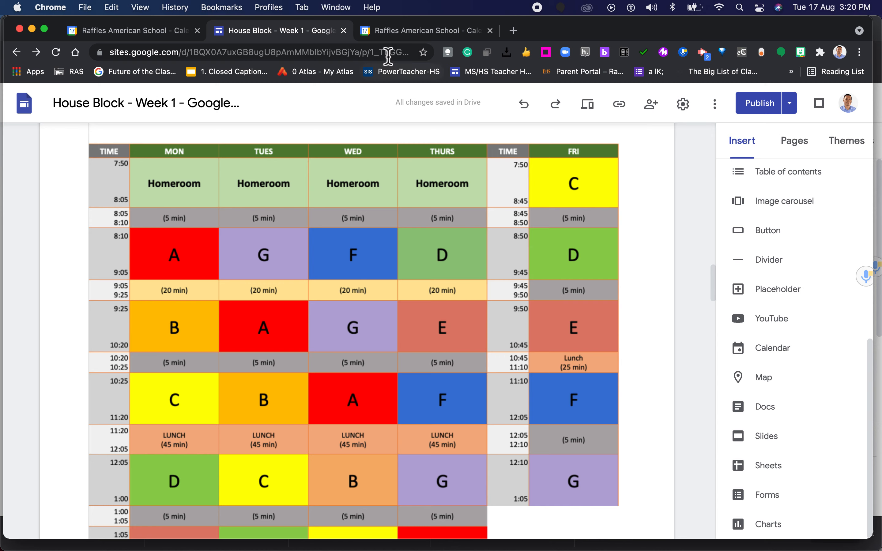
click(422, 33)
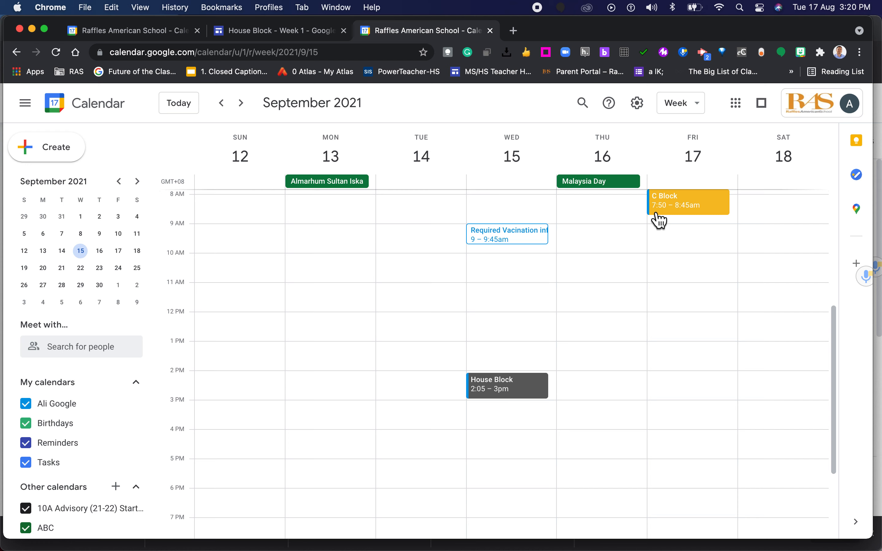
- Create an event on Friday, September 17 running from 8:50am to 9:40am
click(676, 230)
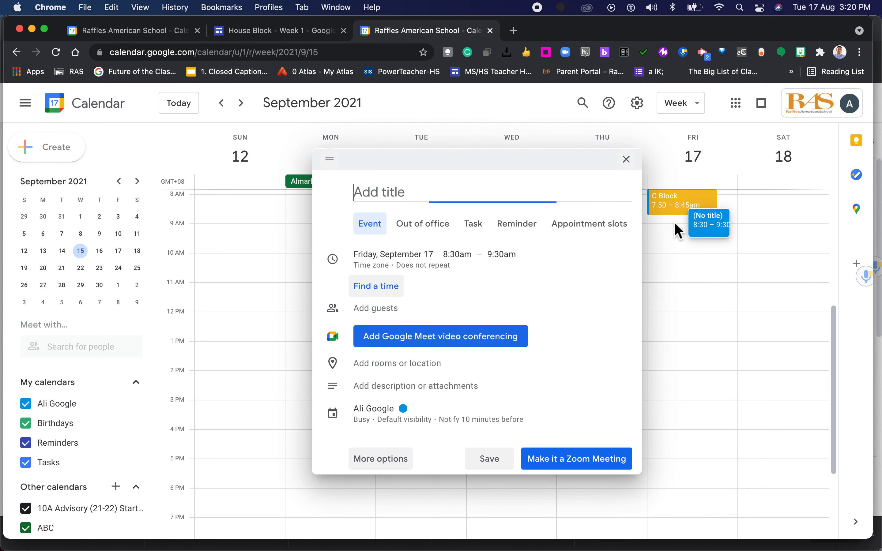
click(457, 257)
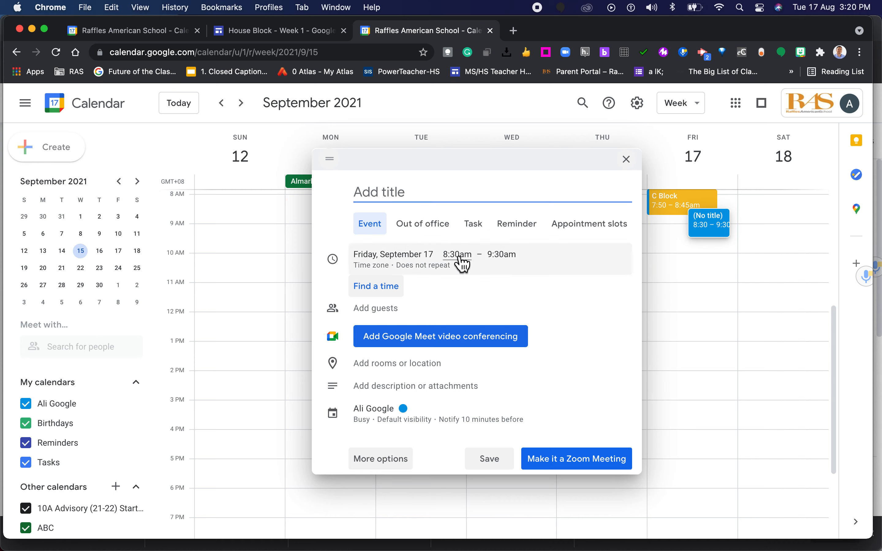
click(456, 256)
key(BackSpace)
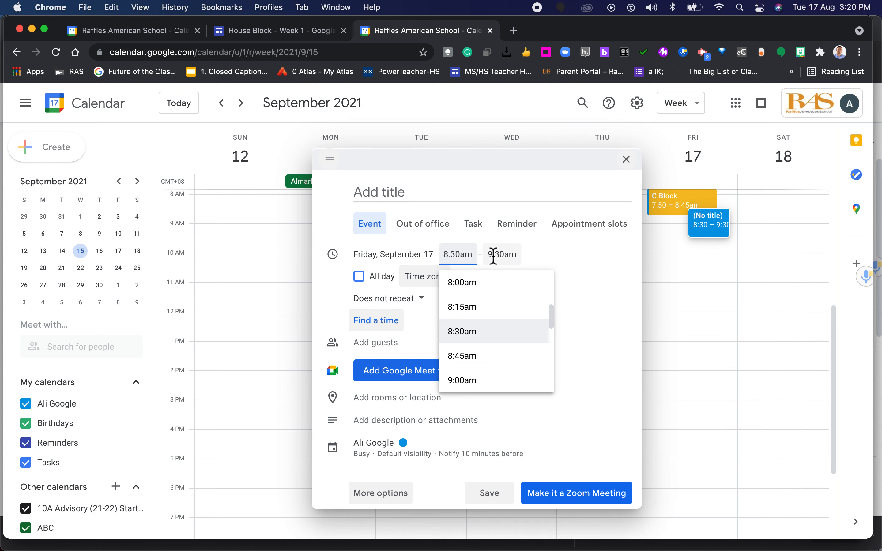
text(5)
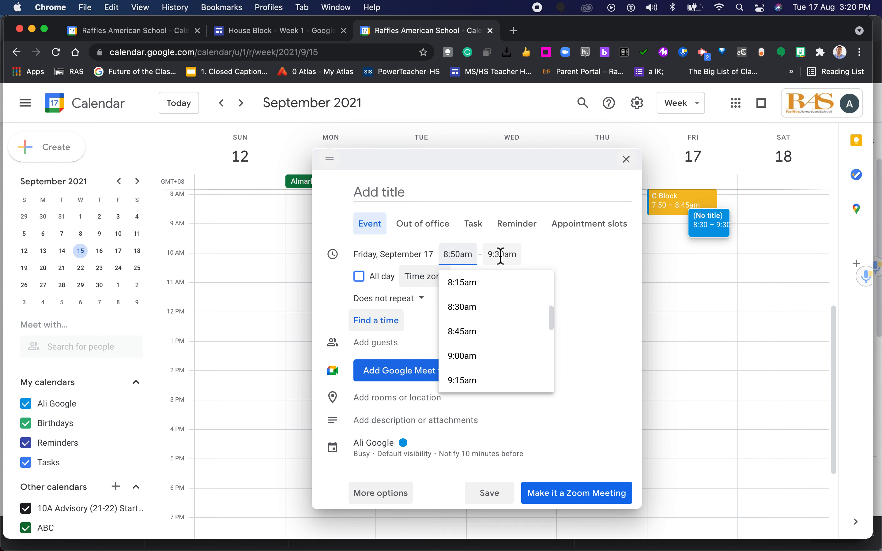
click(501, 256)
click(502, 254)
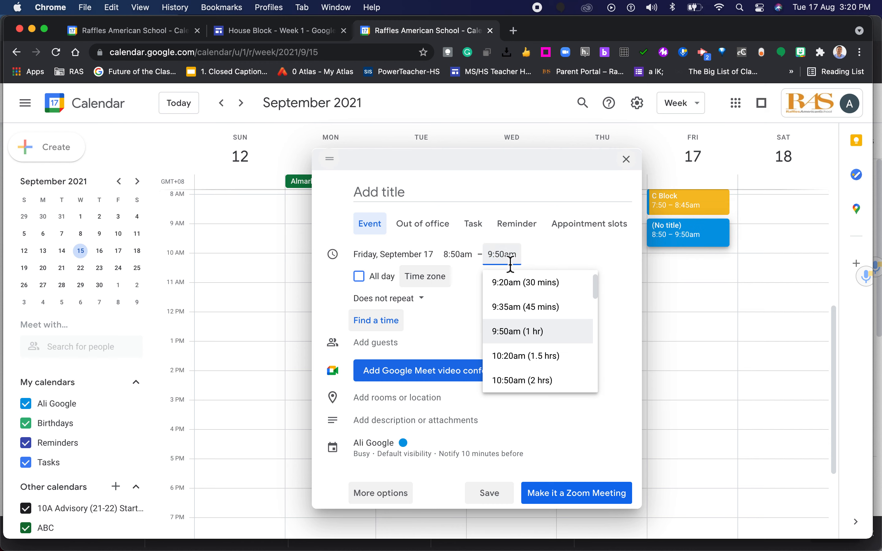
key(BackSpace)
text(4)
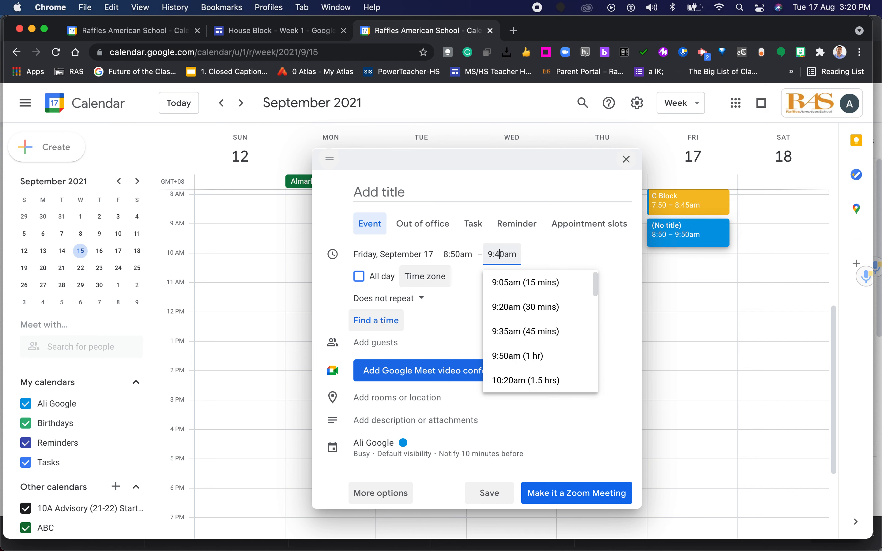
- Title the new Friday event D Block and open its full details
click(376, 198)
text(D B)
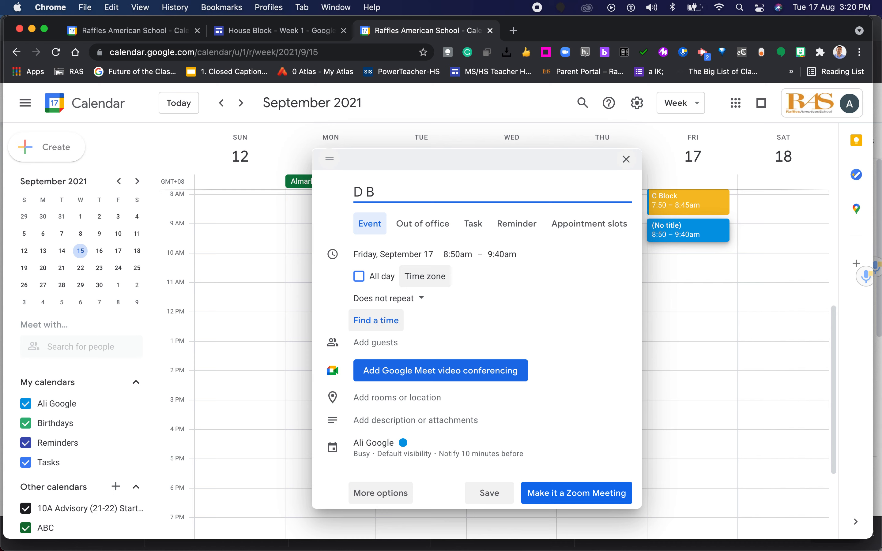
text(lock)
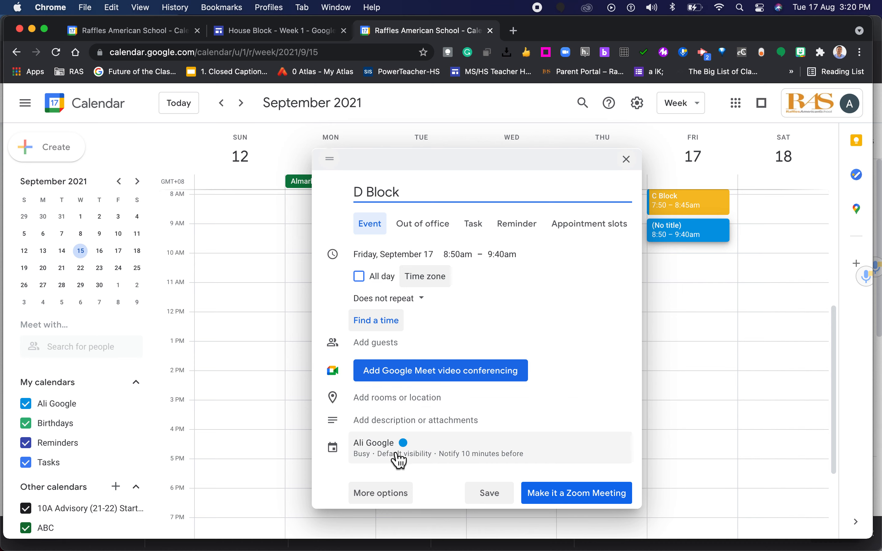
click(400, 498)
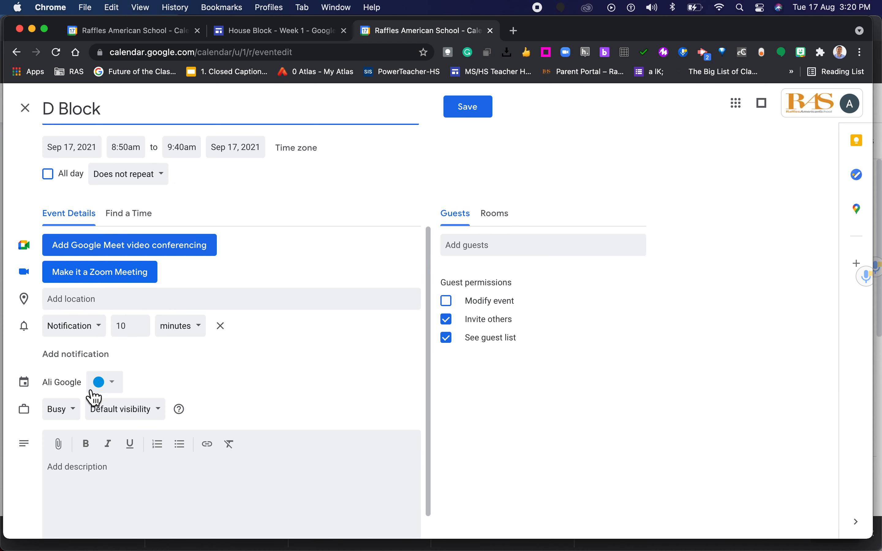
- Set the D Block event's colour to the lighter green and check it against the House Block timetable
click(111, 386)
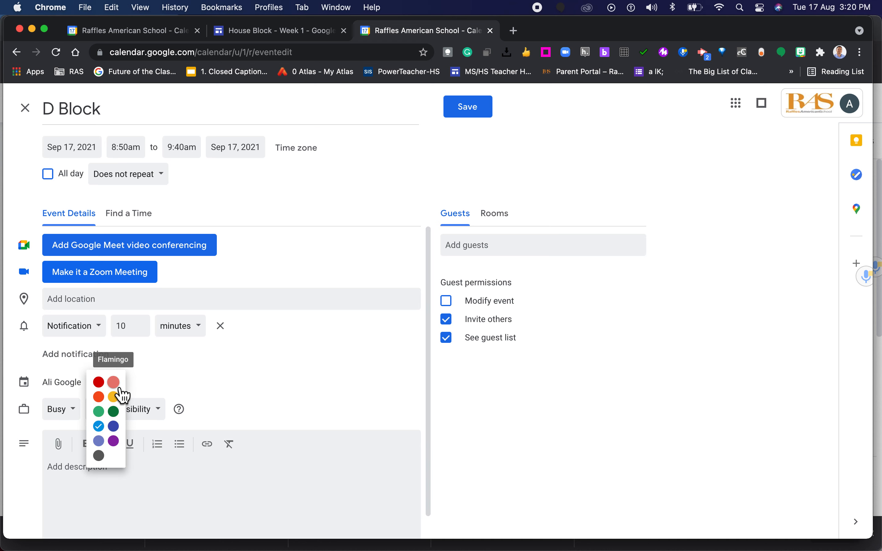
click(64, 384)
click(119, 391)
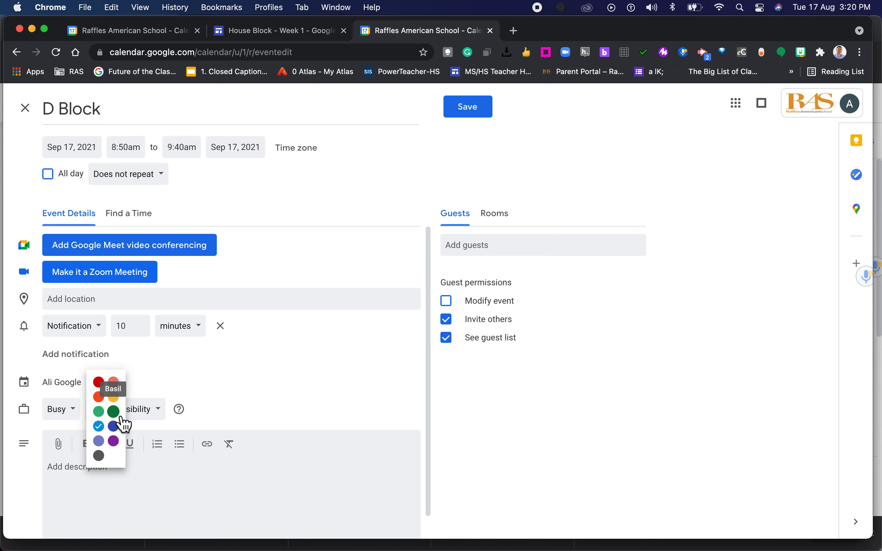
click(103, 413)
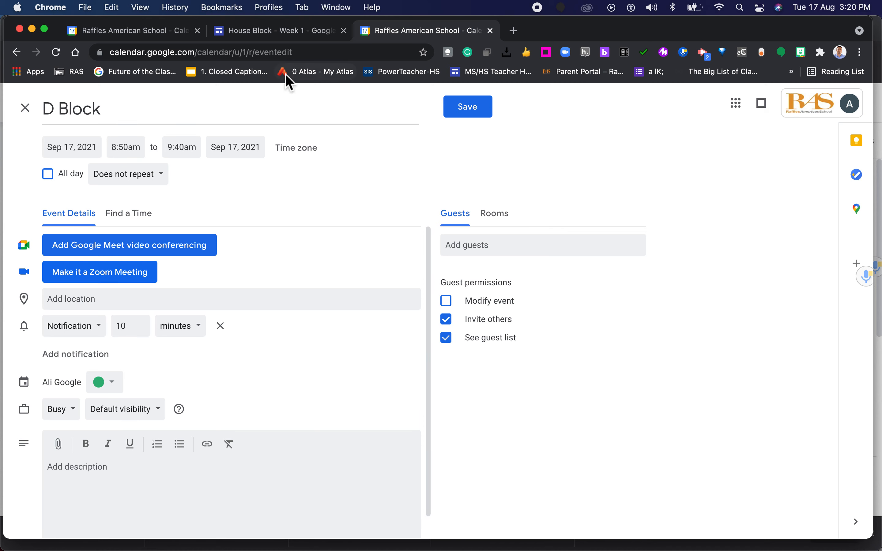
click(276, 37)
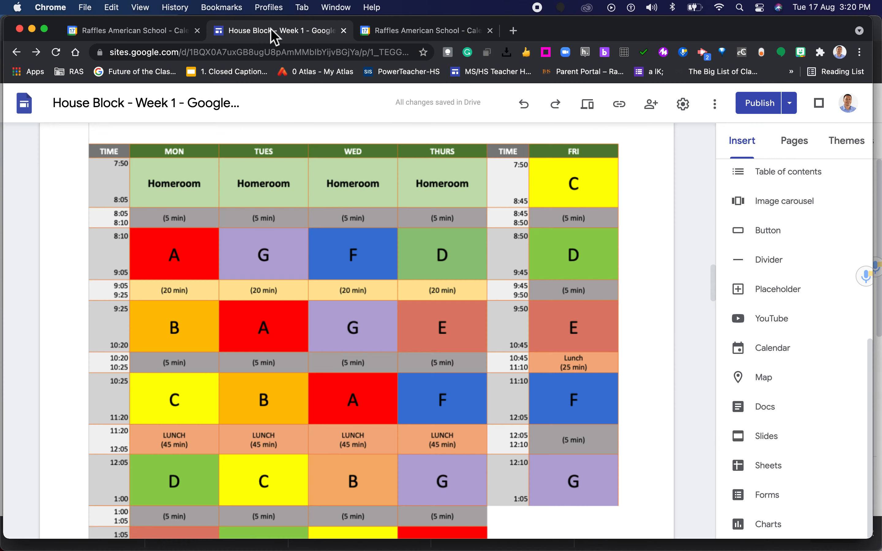
click(425, 35)
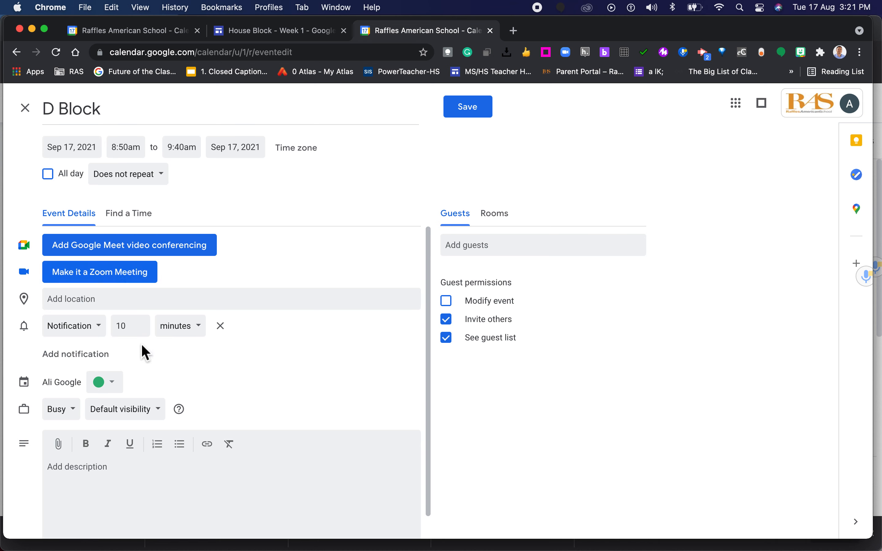
- Set the D Block event's notification to 5 minutes before
click(130, 328)
key(BackSpace)
key(BackSpace)
scroll(244, 370, down, 1)
scroll(248, 376, up, 1)
click(140, 483)
- Make the D Block event repeat weekly on Friday and save it
click(151, 189)
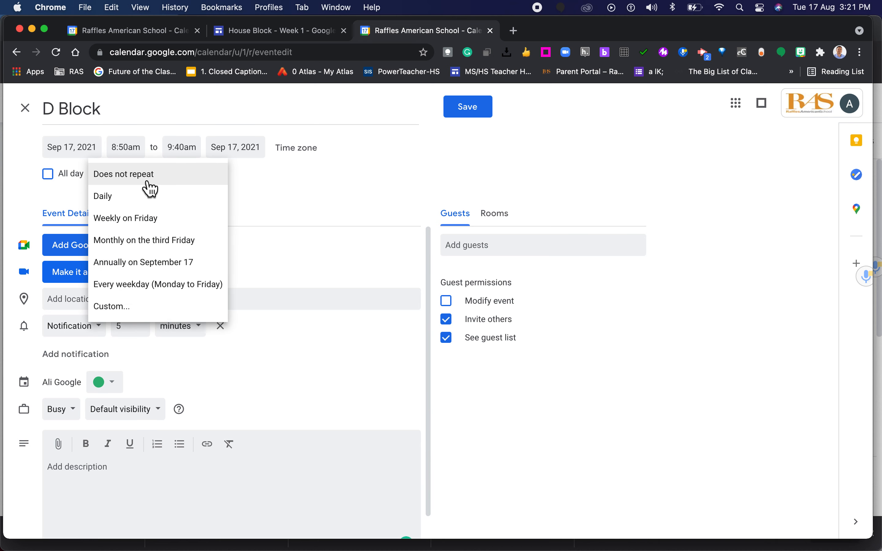
click(186, 222)
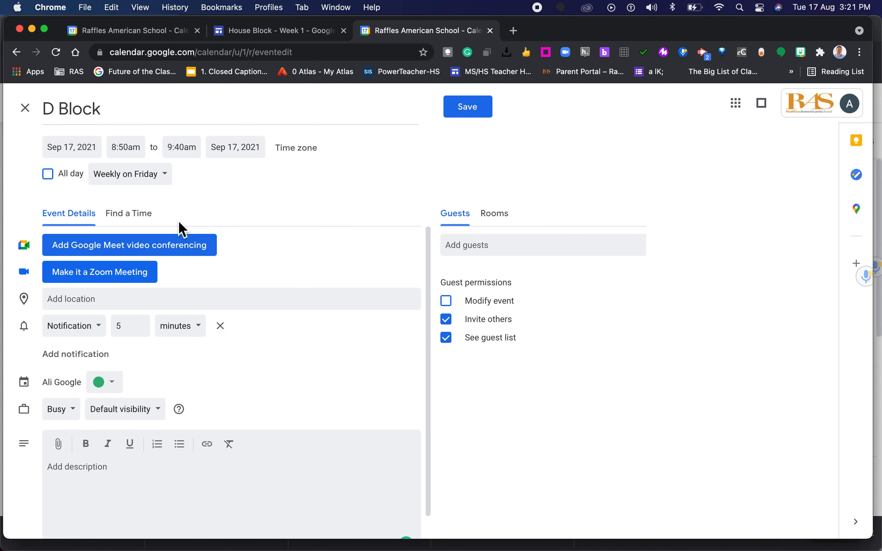
click(478, 111)
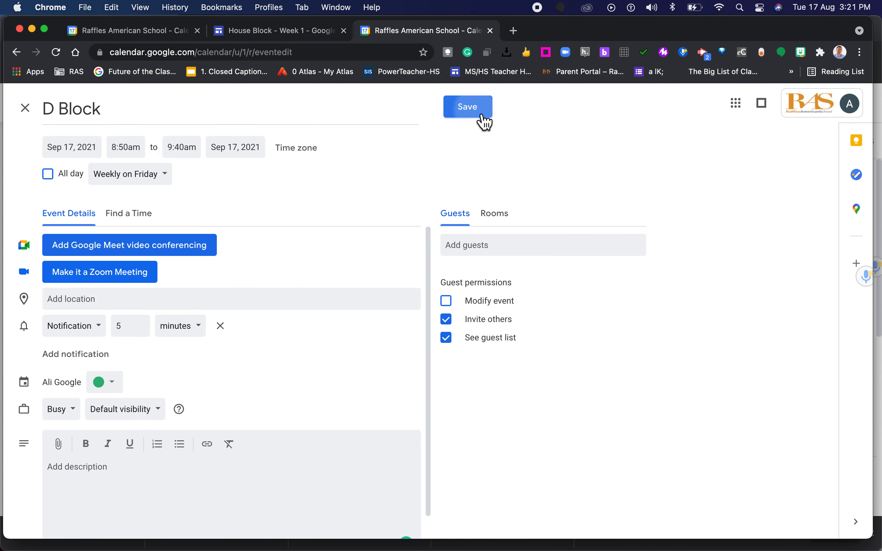
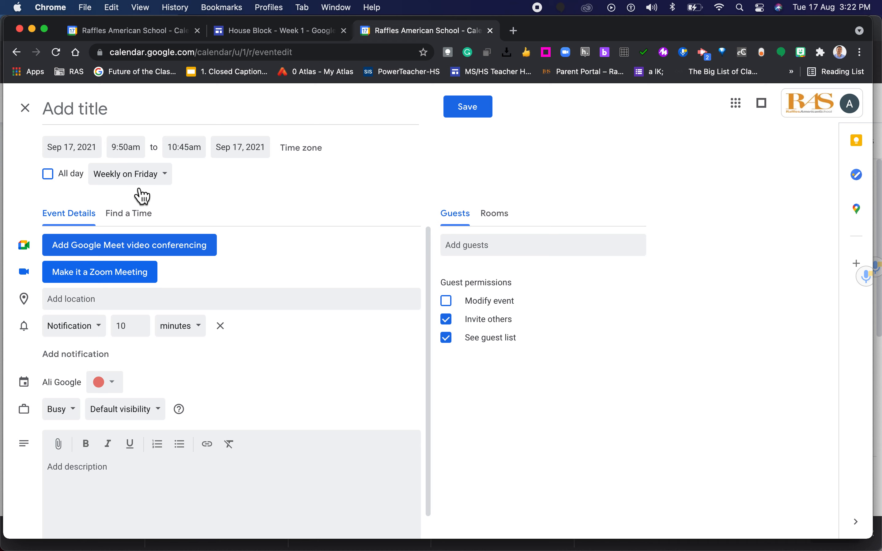
- Title the 9:50am Friday event E Block, check it against the House Block timetable, and save it
click(102, 115)
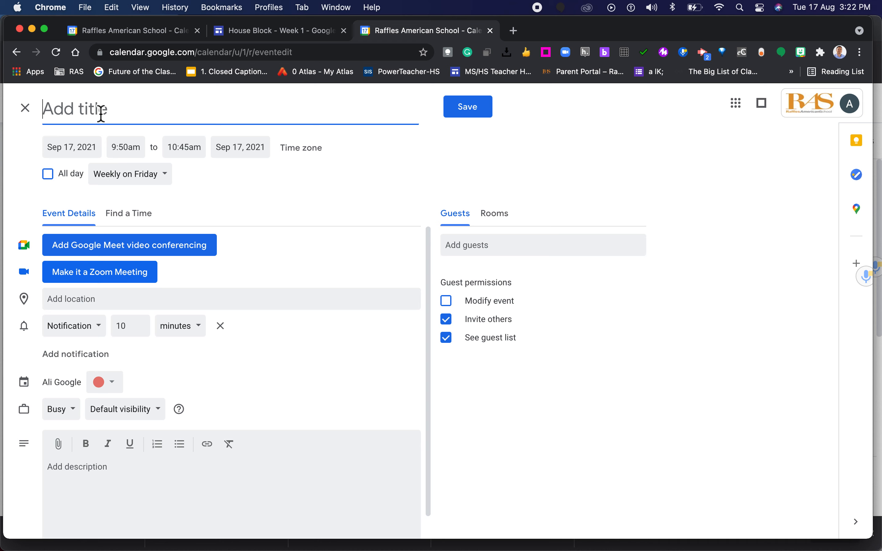
text(E Block)
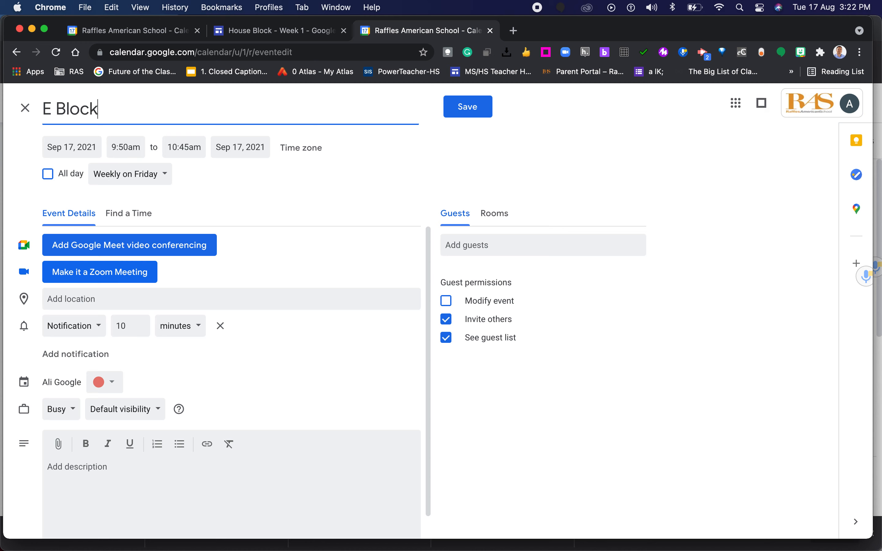
click(294, 38)
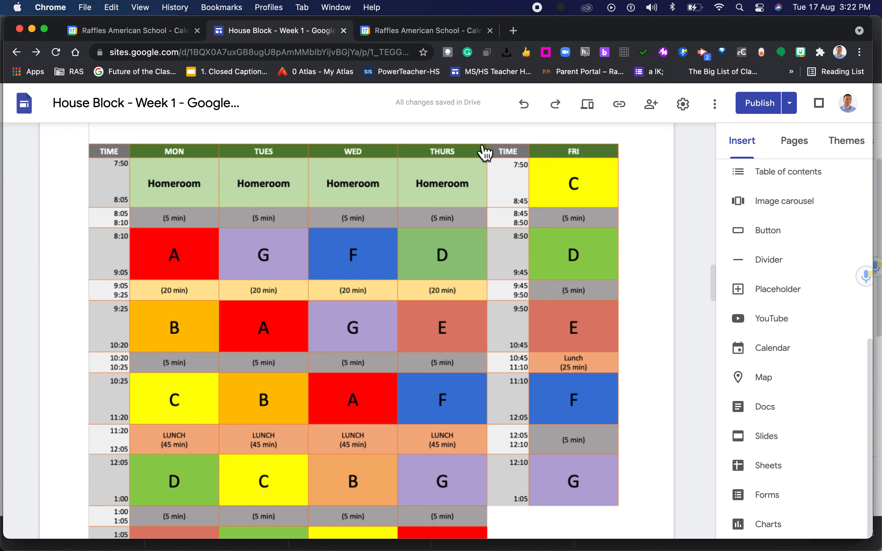
click(413, 37)
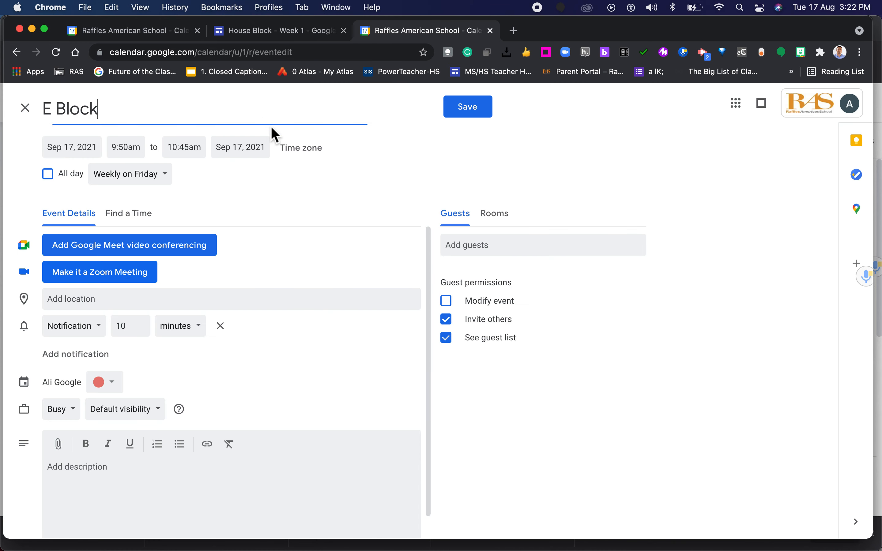
click(489, 117)
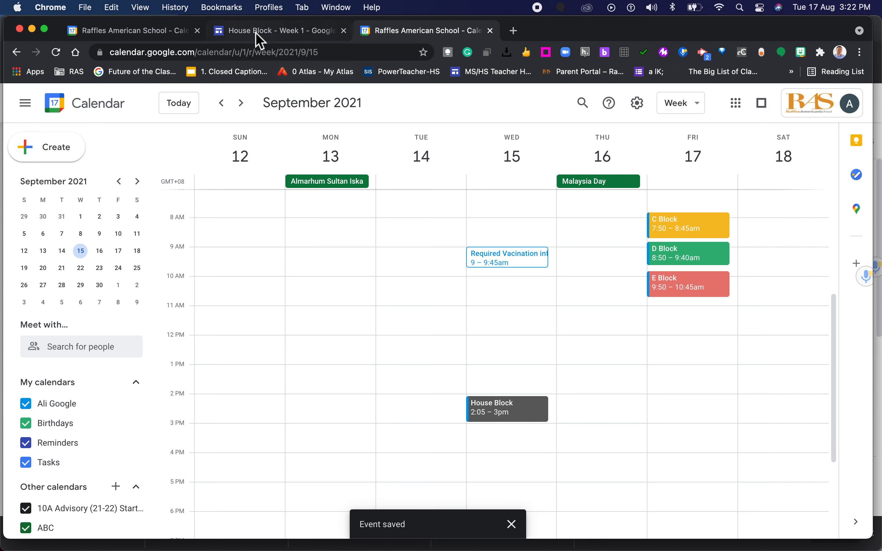
- Consult the House Block timetable and create an event titled F Block on Friday, September 17 at 11am
click(268, 36)
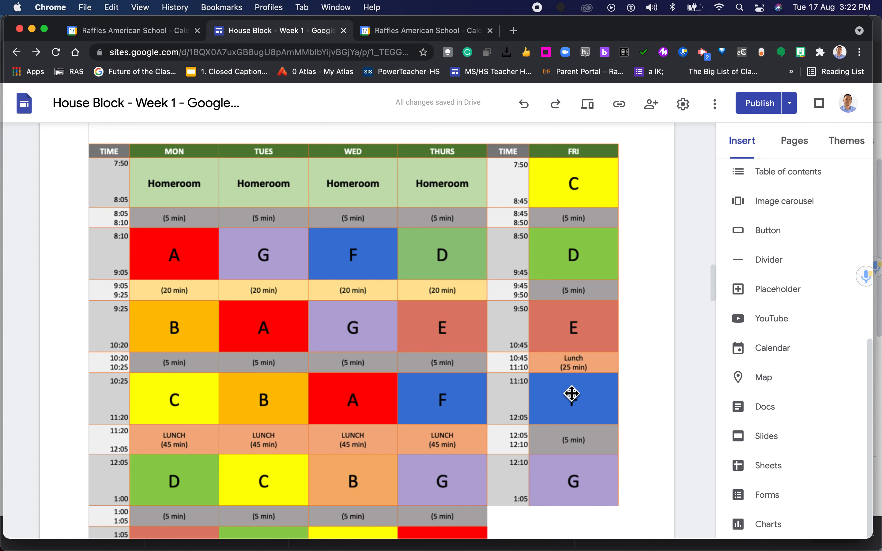
click(443, 32)
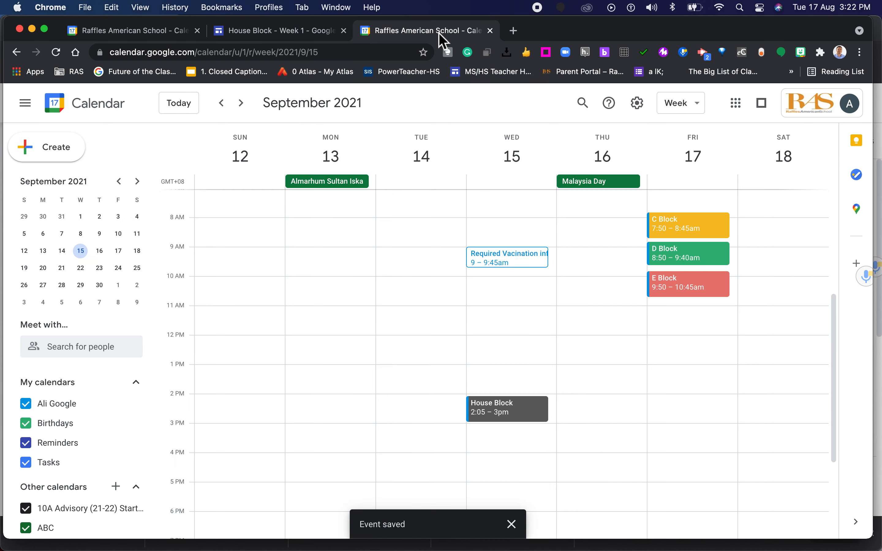
click(701, 308)
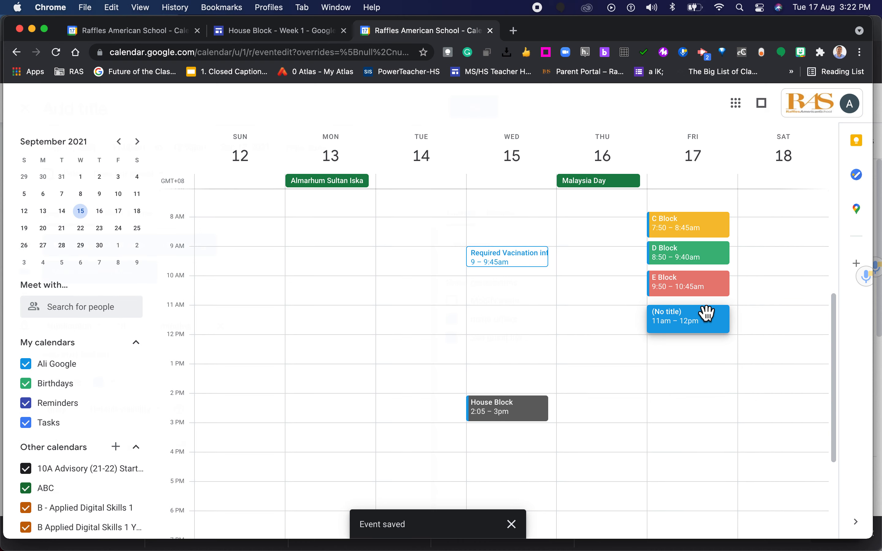
click(65, 108)
text(F Block)
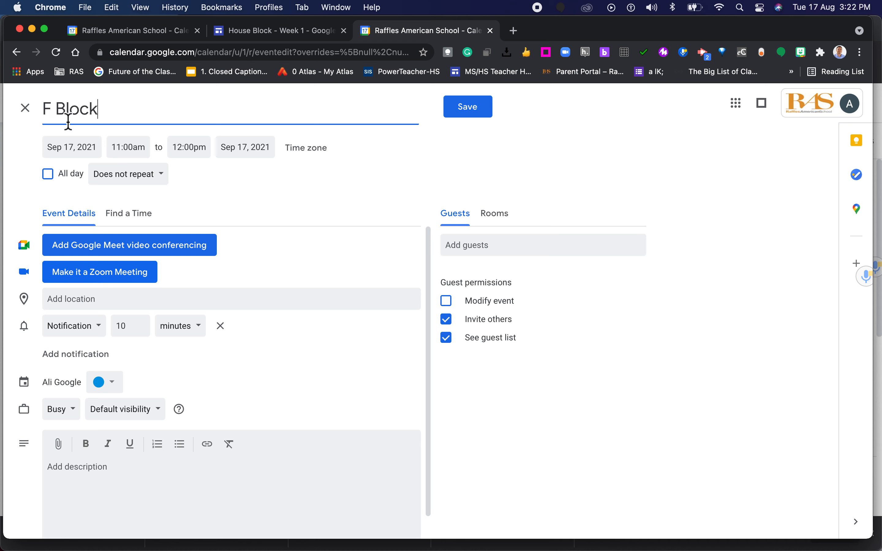
- Set the F Block event's end time to 11:10pm
click(182, 149)
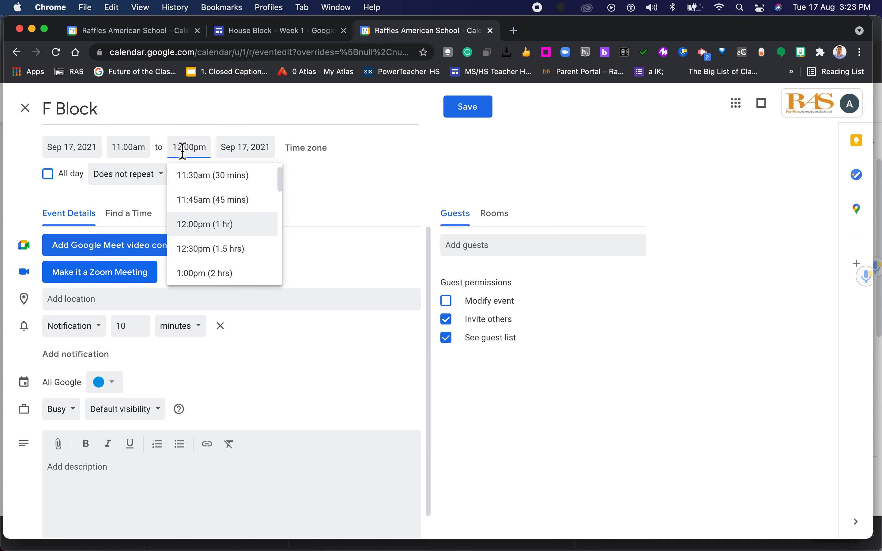
key(BackSpace)
text(1)
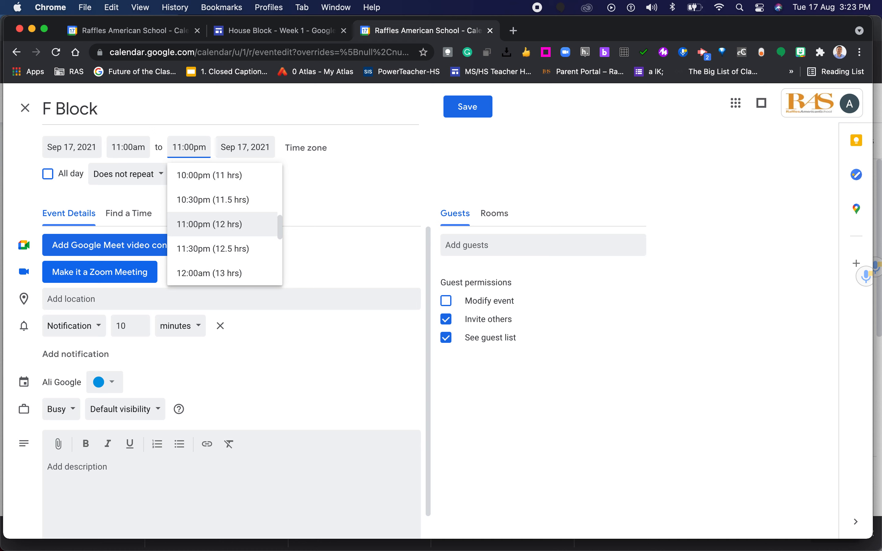
key(BackSpace)
text(1)
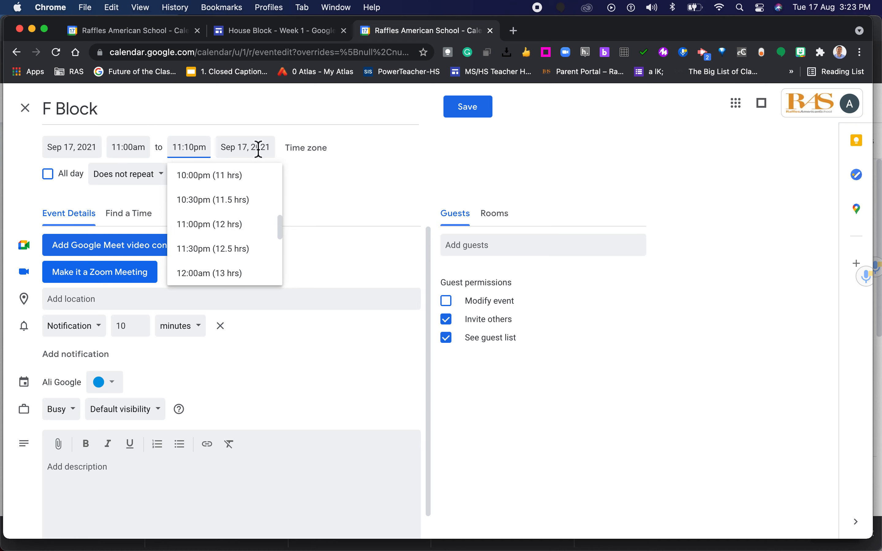
- Set the F Block event's start time to 11:10am
click(130, 150)
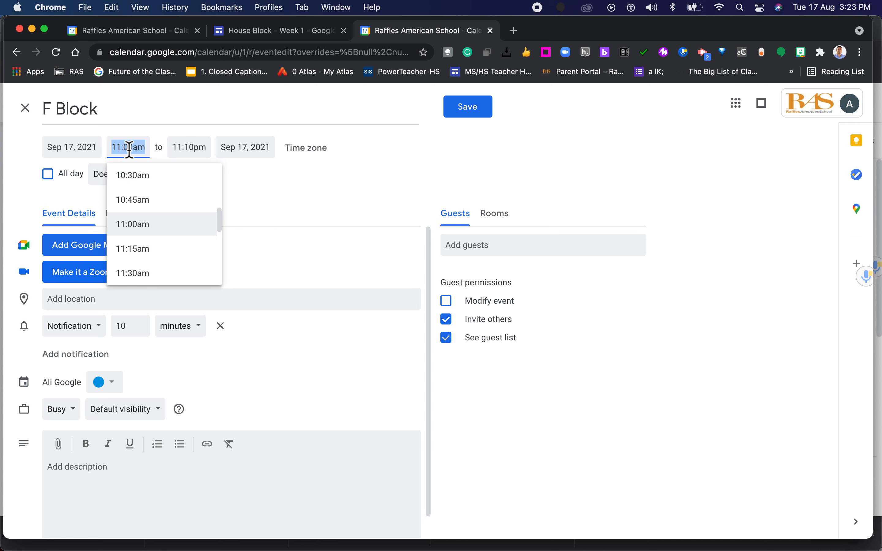
key(BackSpace)
text(1)
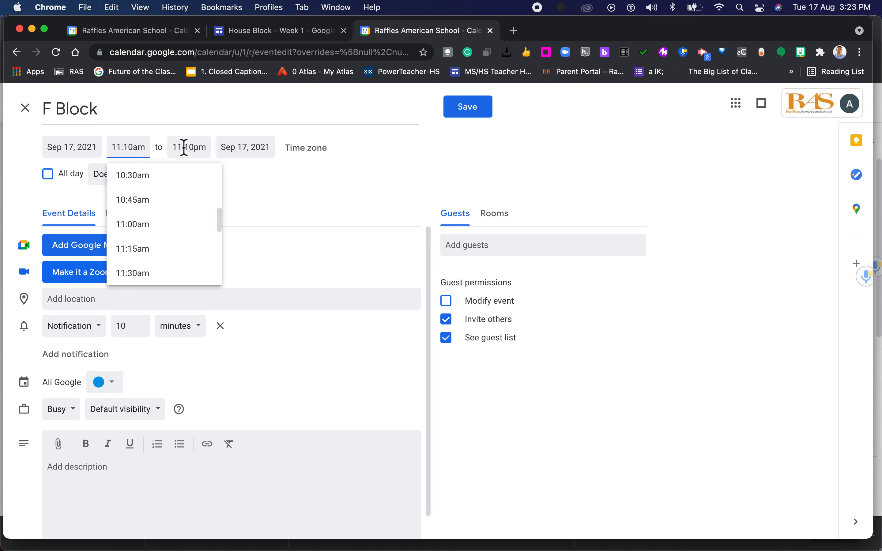
- Set the F Block event's end time to 12:05pm
click(196, 150)
click(182, 150)
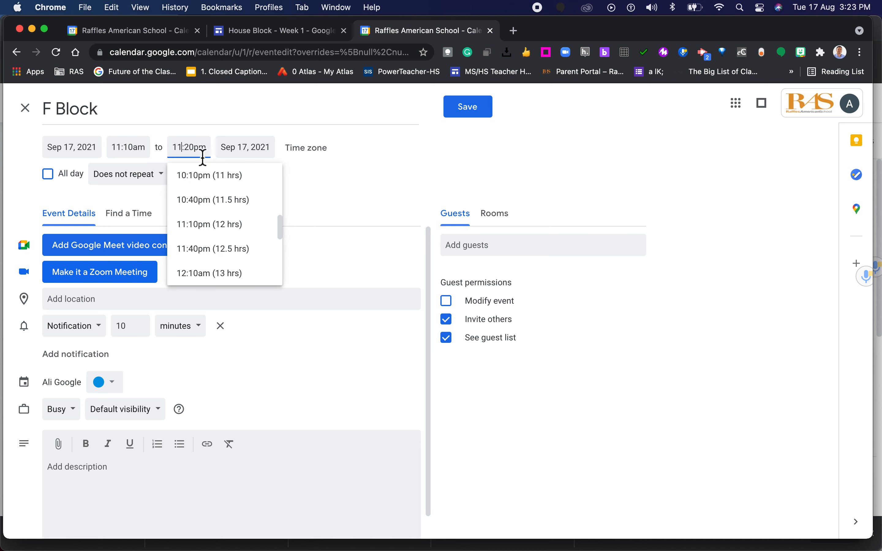
key(BackSpace)
text(2)
double_click(192, 150)
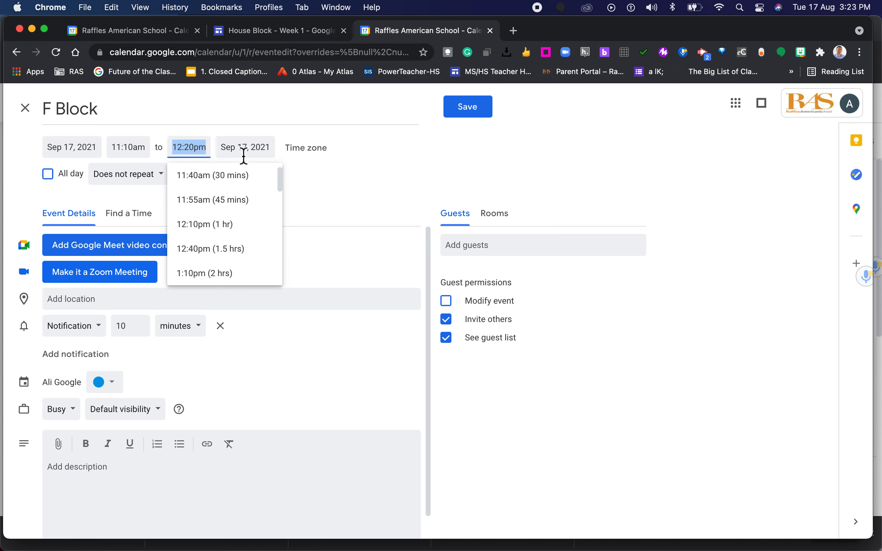
click(196, 152)
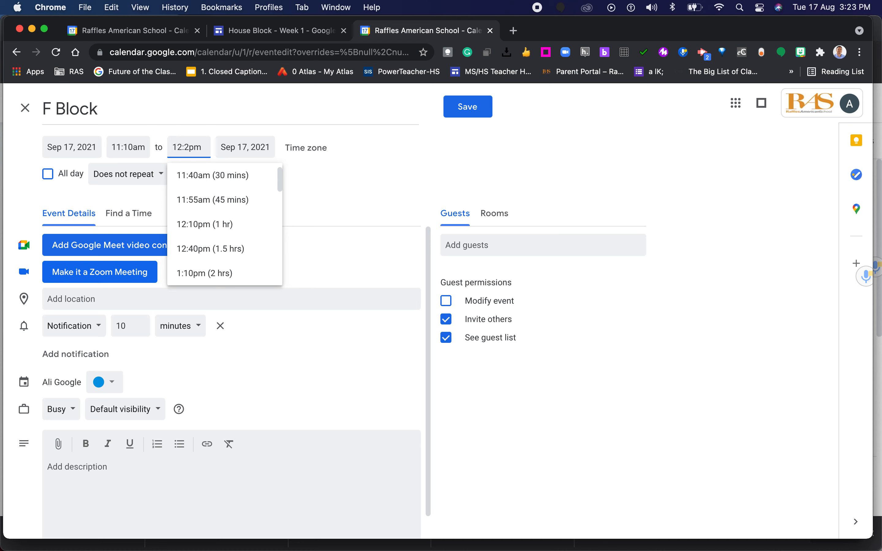
key(BackSpace)
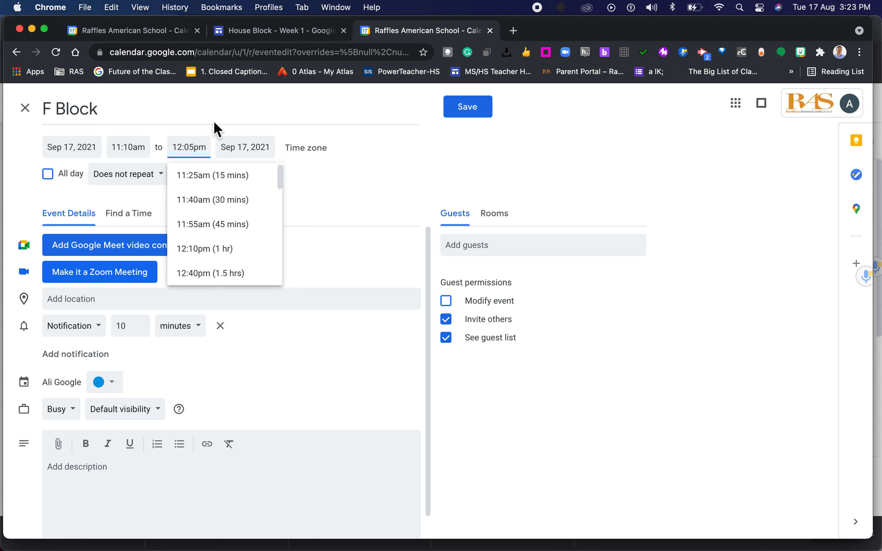
- Make the F Block event repeat weekly on Friday and save it
click(135, 176)
click(163, 225)
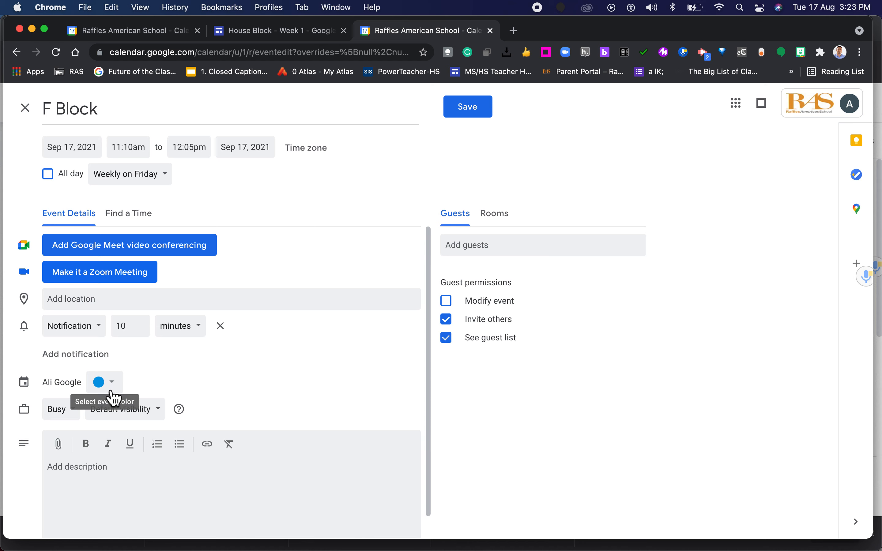
click(474, 116)
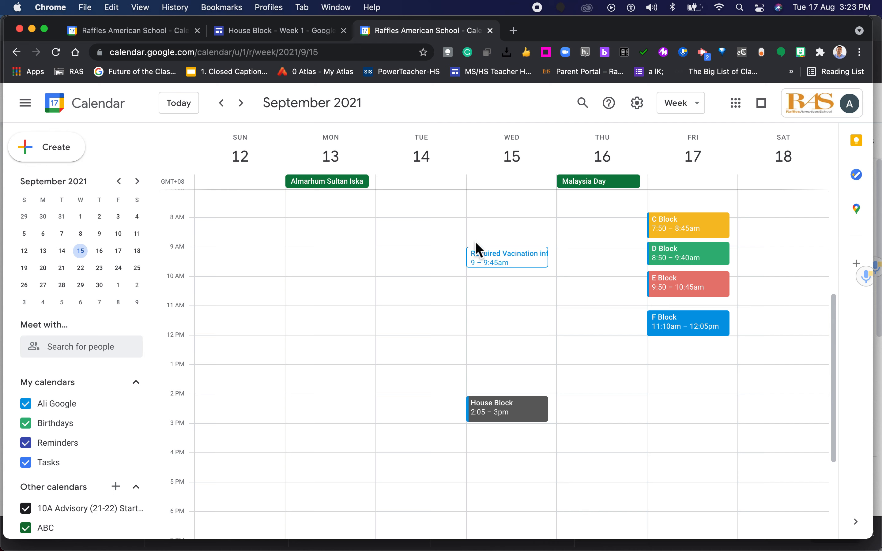
- Check the earlier weeks back to August 15–21 for the Friday block events, and browse the mini calendar to August 2021
click(228, 109)
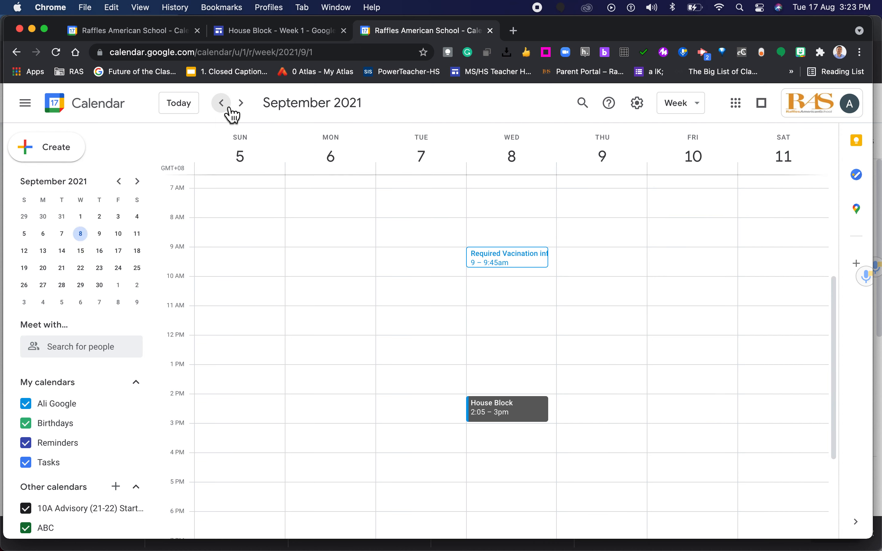
click(229, 108)
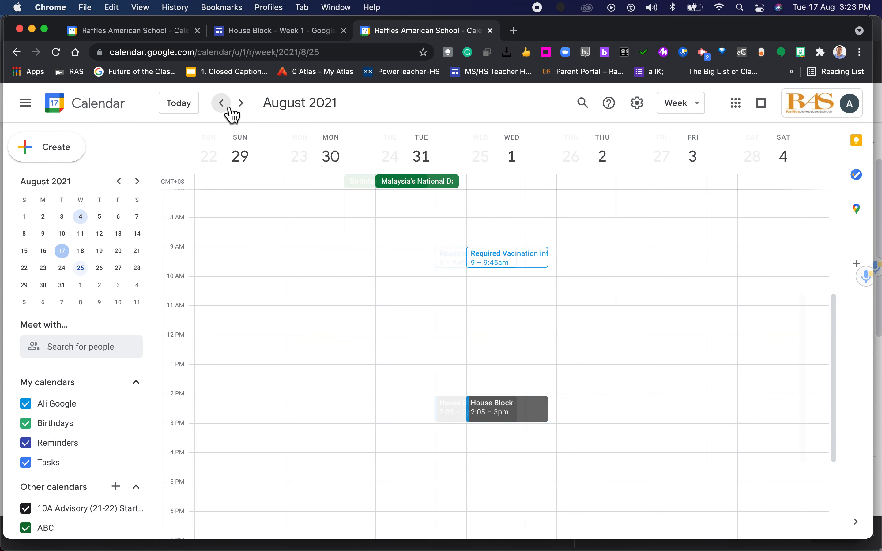
click(231, 109)
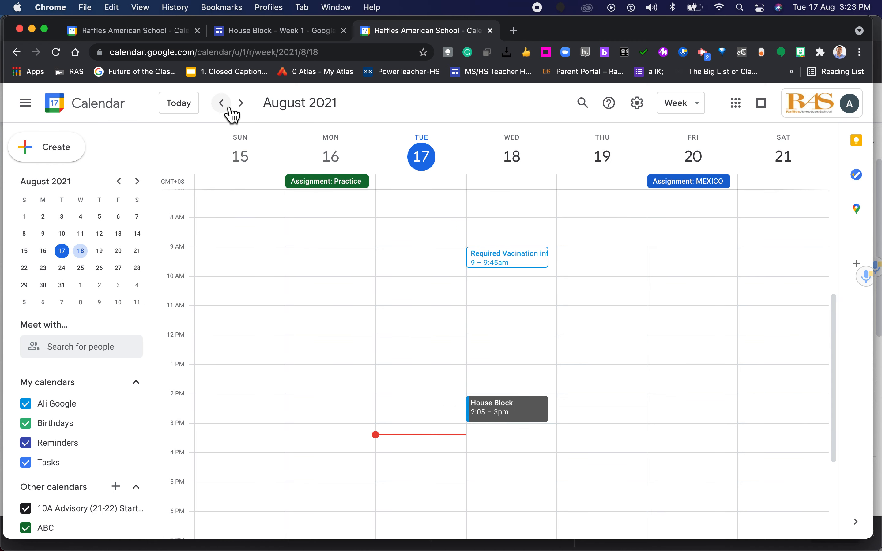
click(241, 104)
click(241, 103)
click(247, 107)
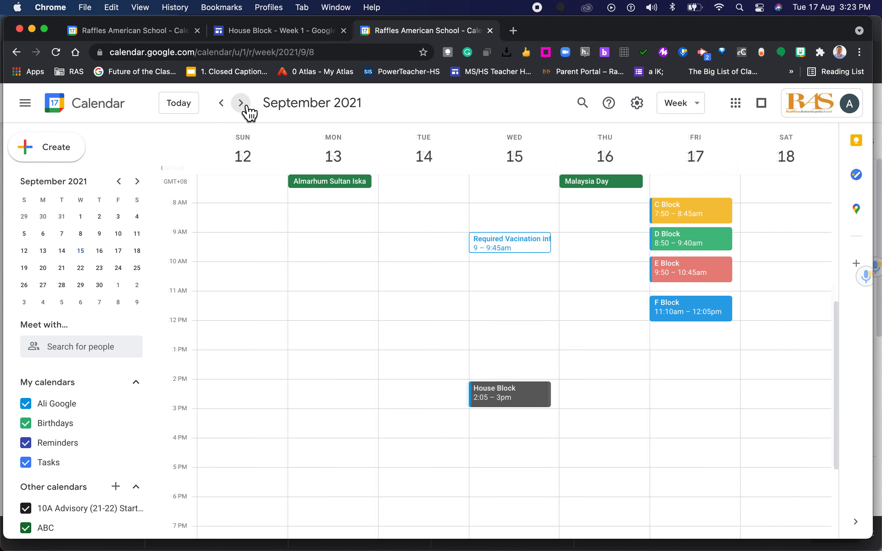
click(709, 217)
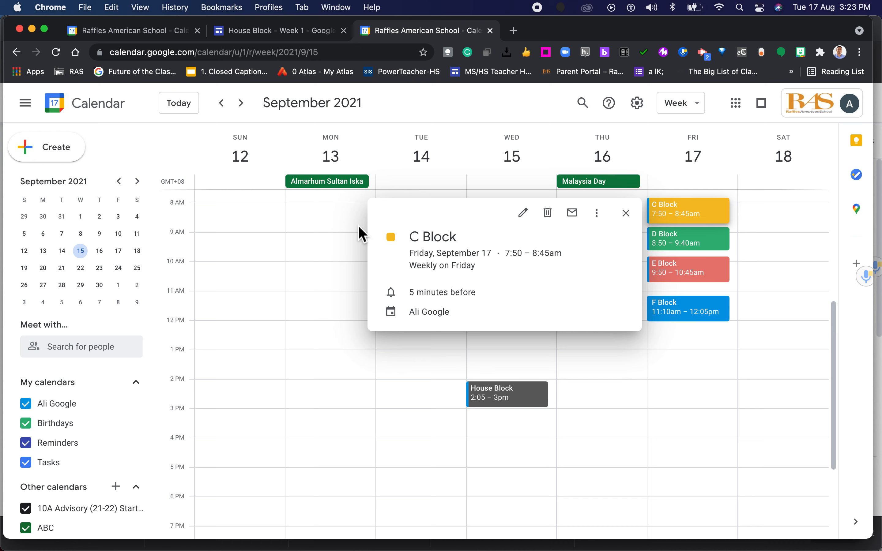
click(122, 190)
click(123, 190)
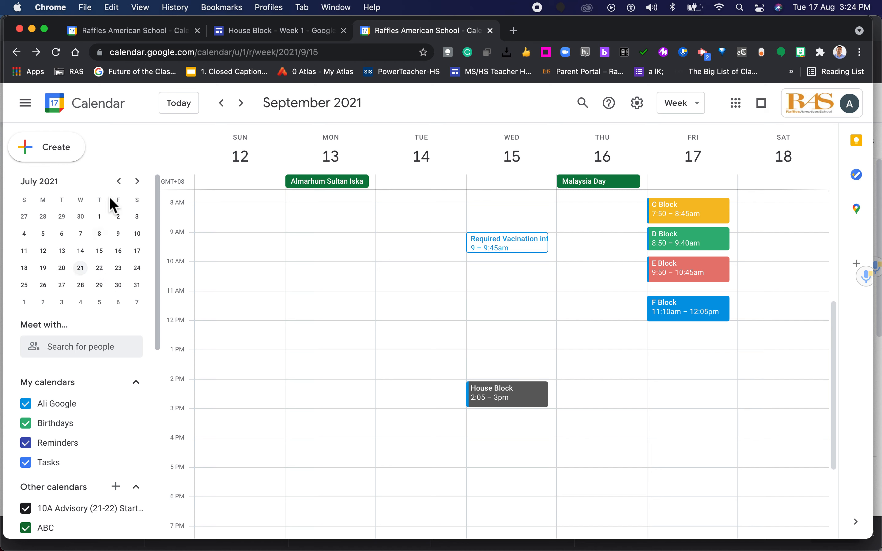
click(138, 182)
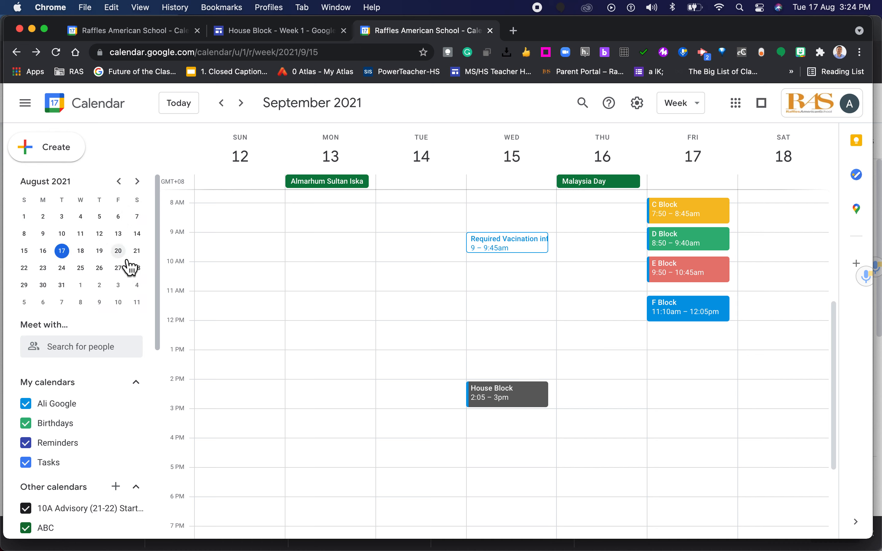
- Change the C Block event's date to August 20, 2021, and save the recurring event
click(709, 219)
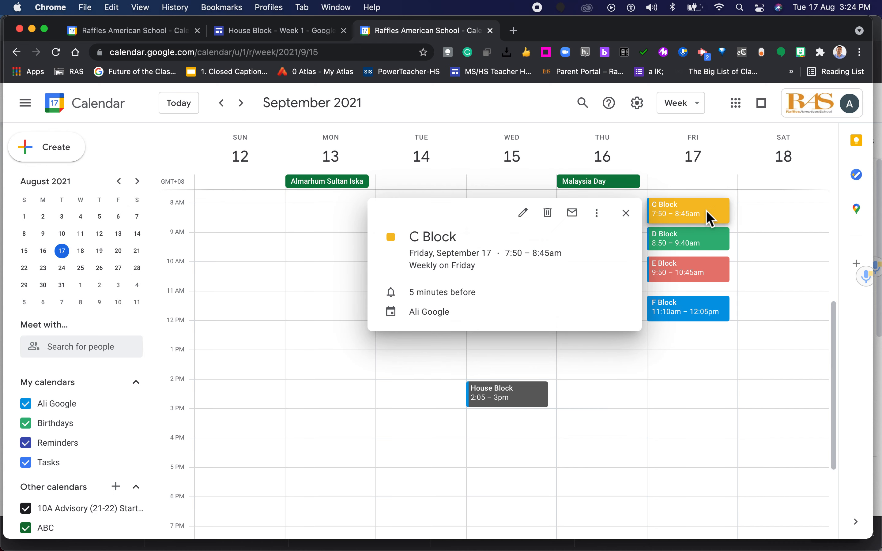
click(357, 207)
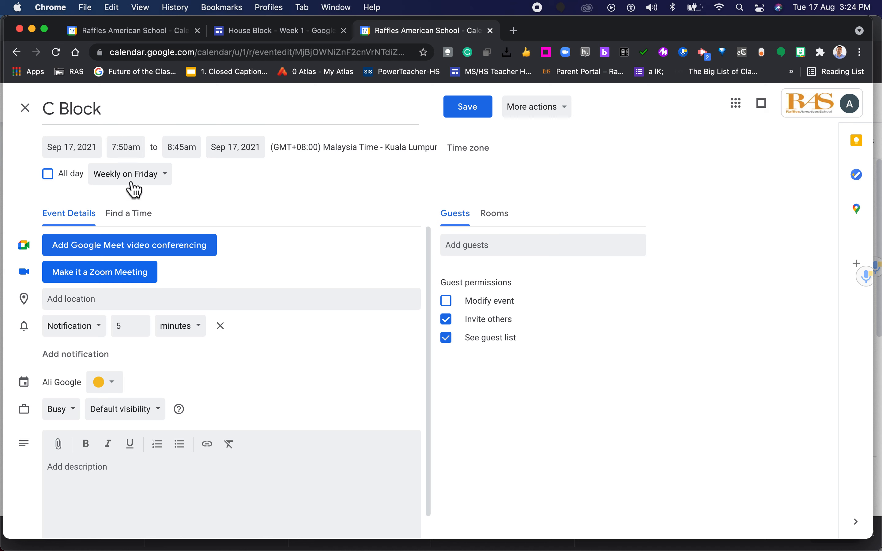
click(74, 151)
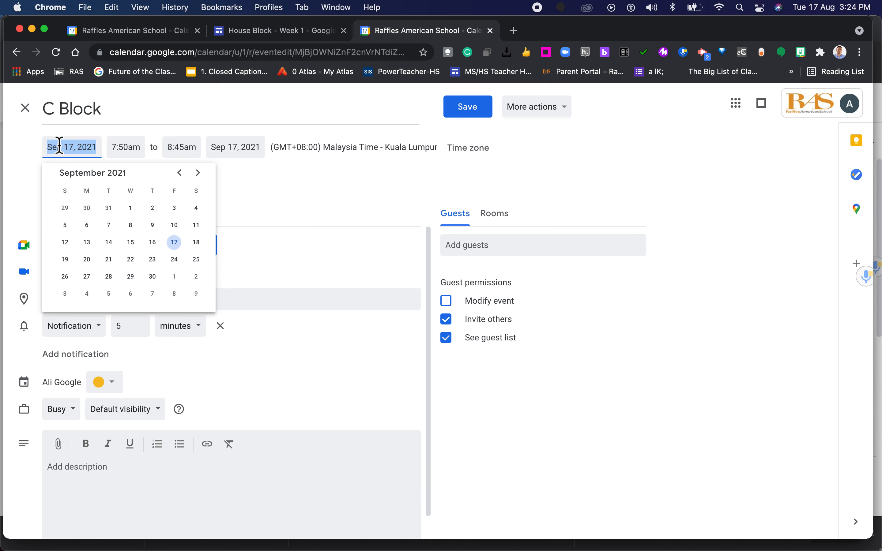
click(180, 173)
click(183, 247)
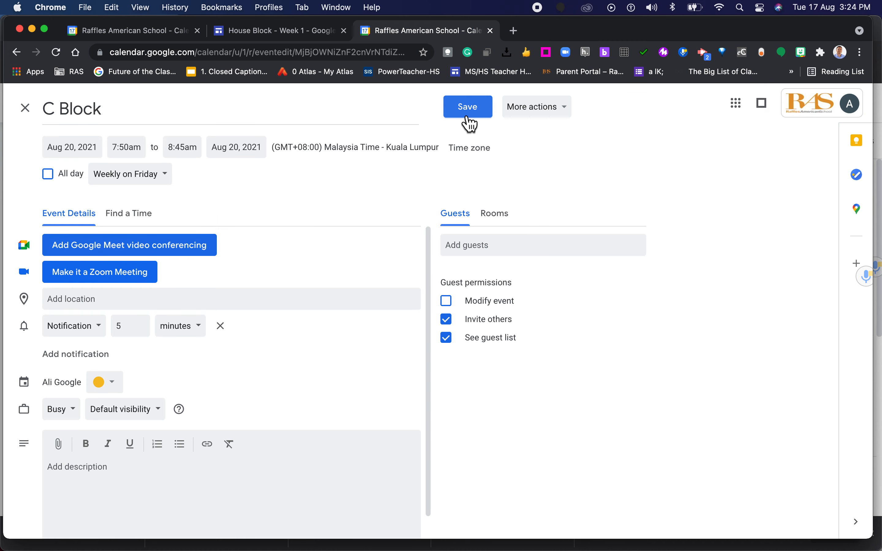
click(470, 124)
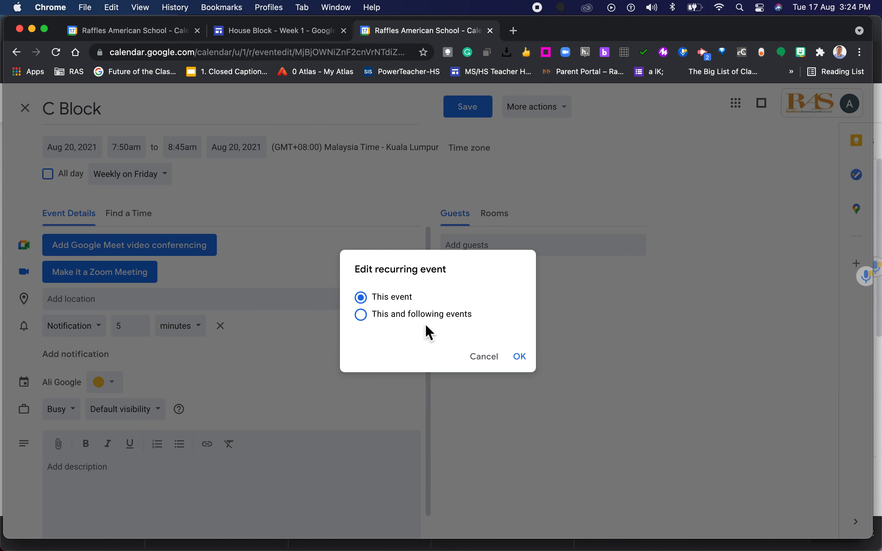
click(520, 357)
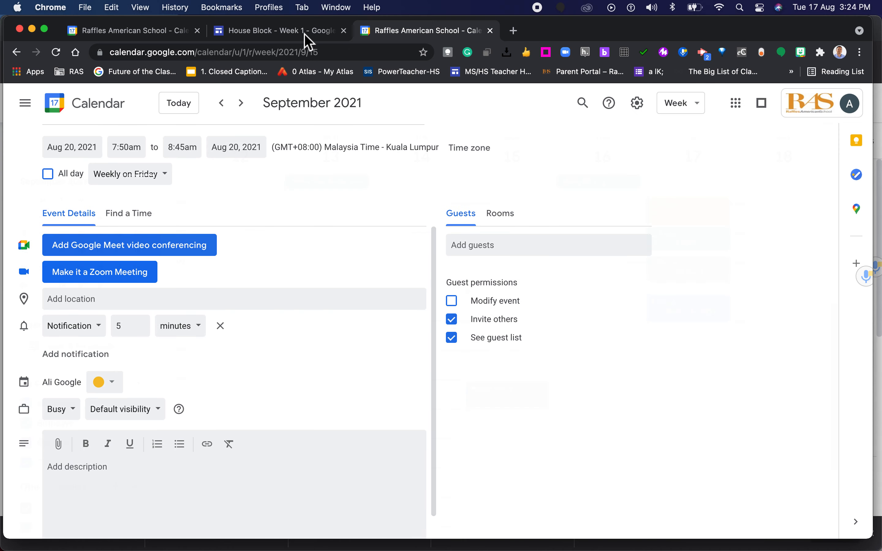
- Change the D Block event's date to August 20, 2021, and save it for this and following events
click(717, 252)
click(521, 243)
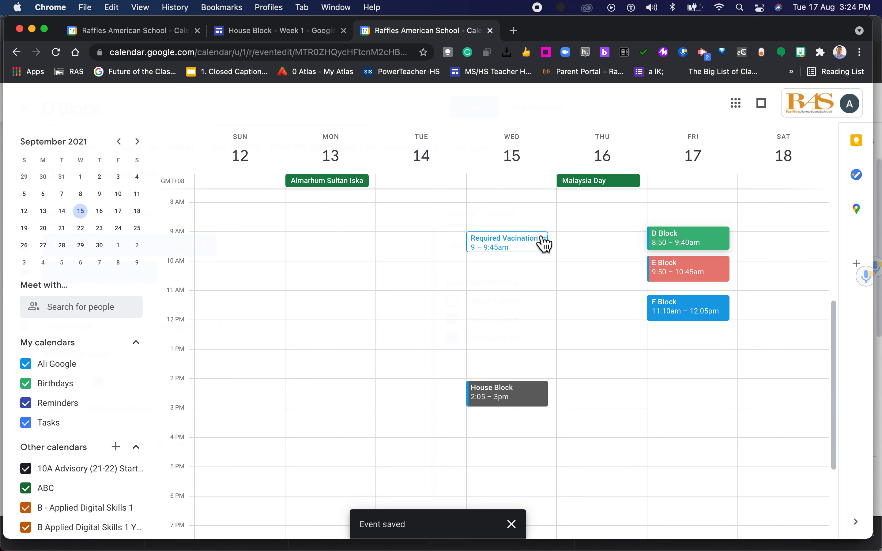
click(638, 244)
click(235, 225)
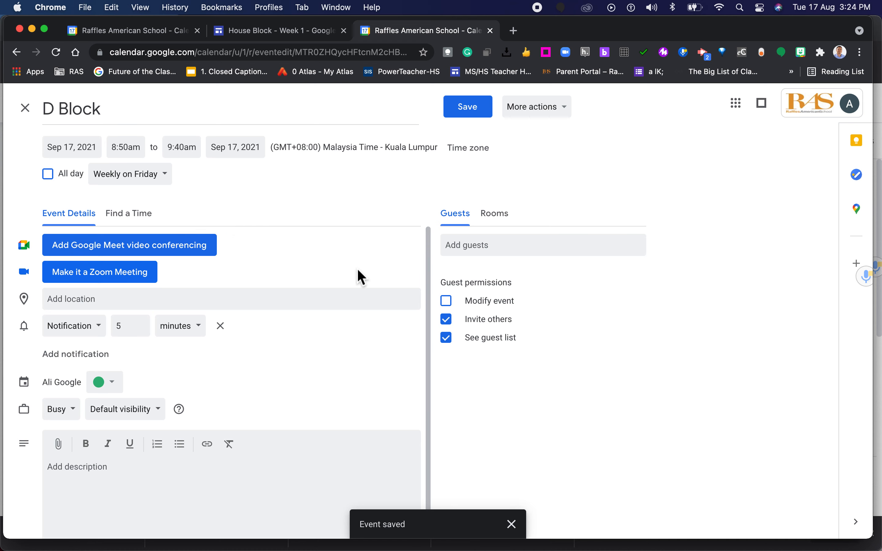
click(78, 147)
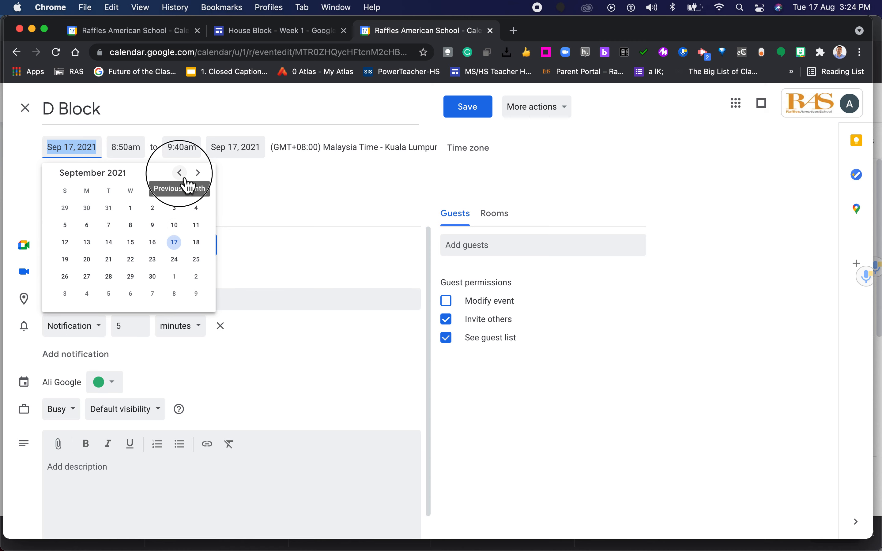
click(179, 173)
click(183, 242)
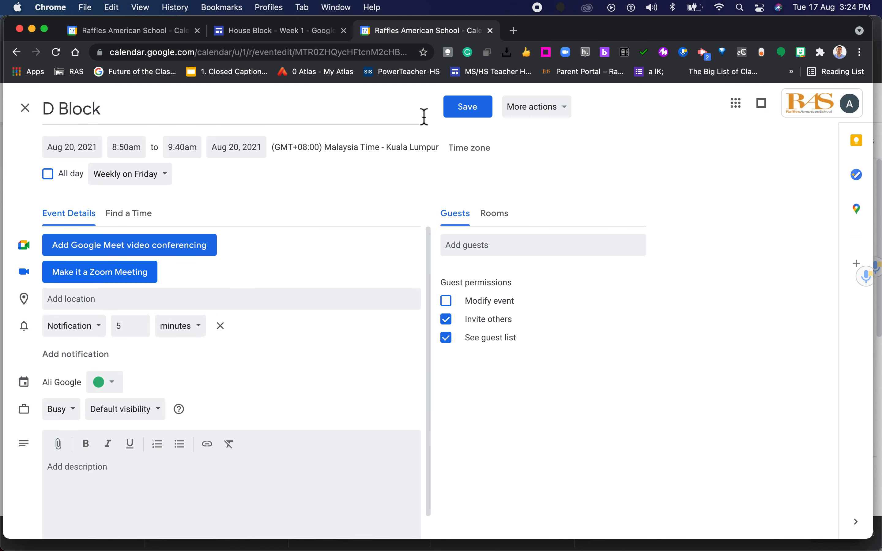
click(469, 120)
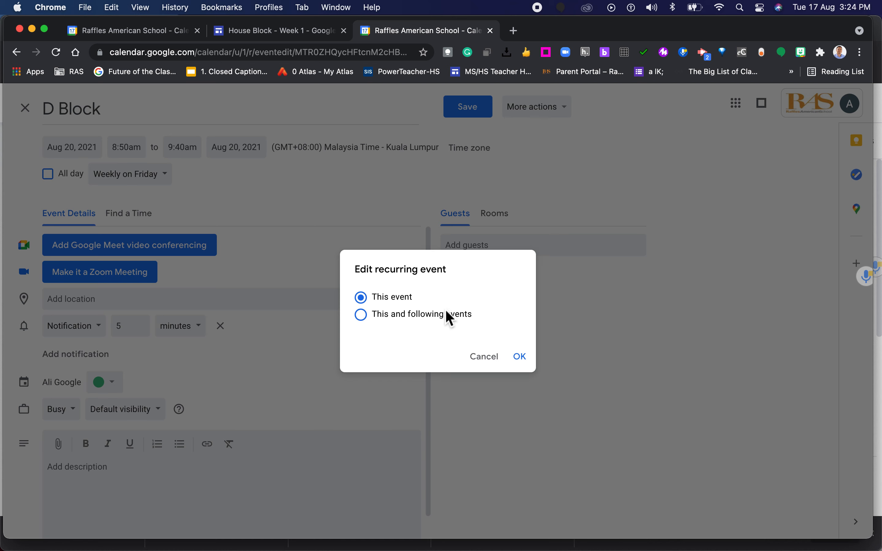
click(415, 318)
click(530, 363)
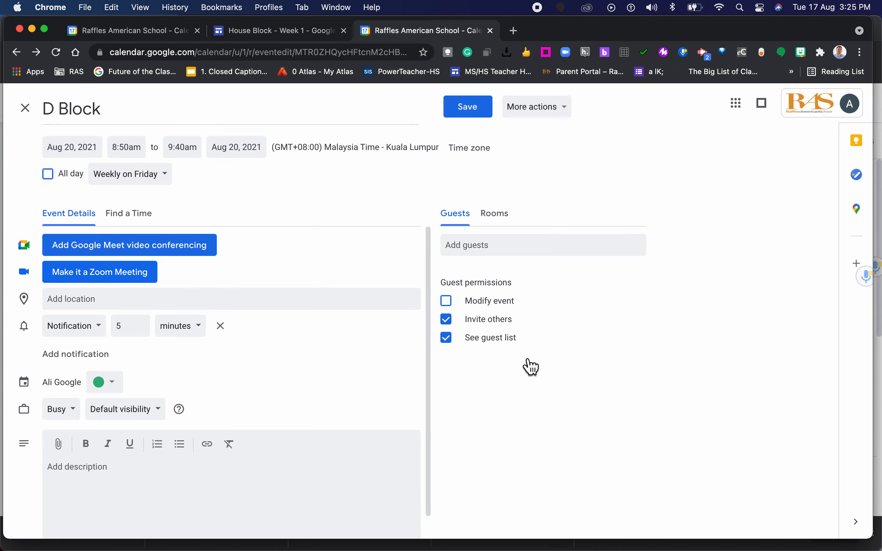
click(464, 106)
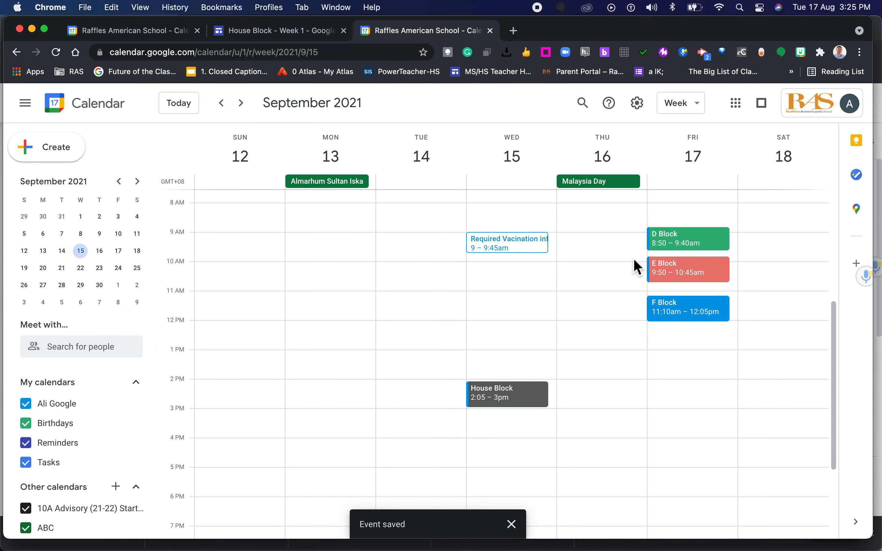
- Change the E Block event's date to August 20, 2021, and save it for this and following events
click(687, 275)
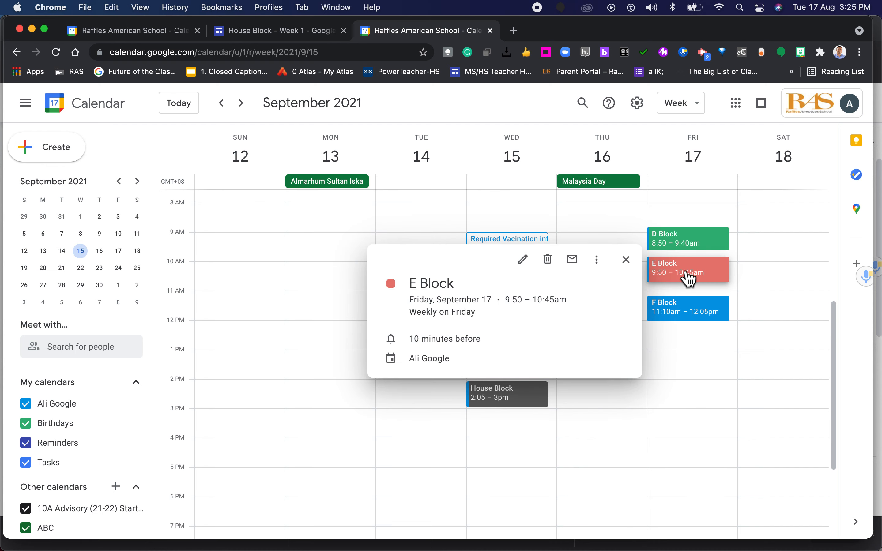
click(535, 268)
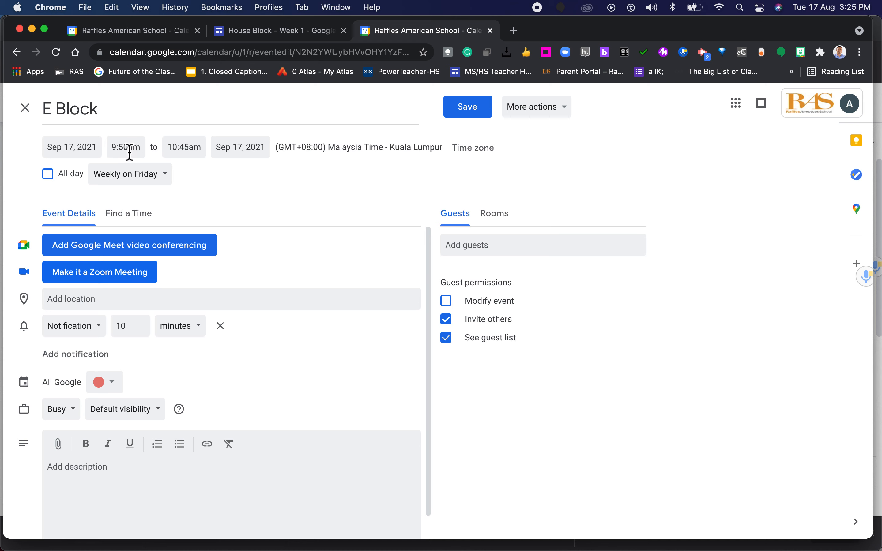
click(117, 150)
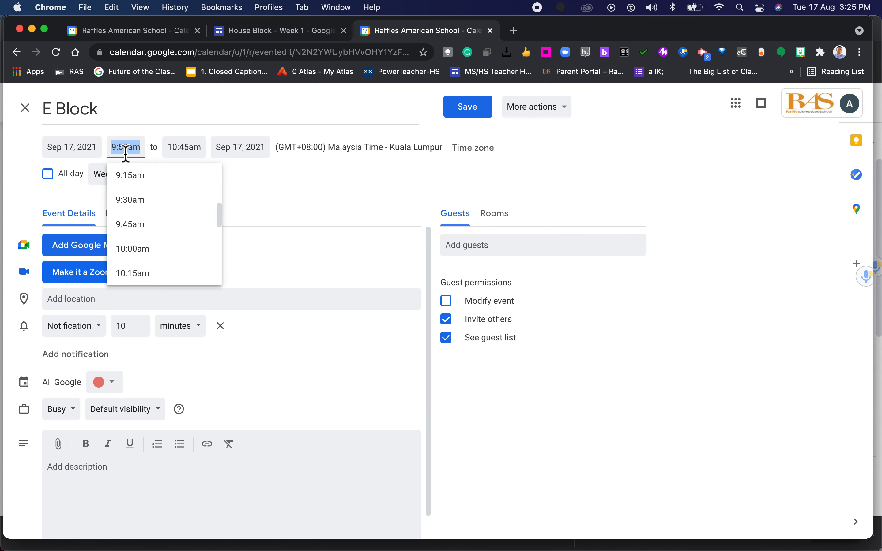
click(64, 148)
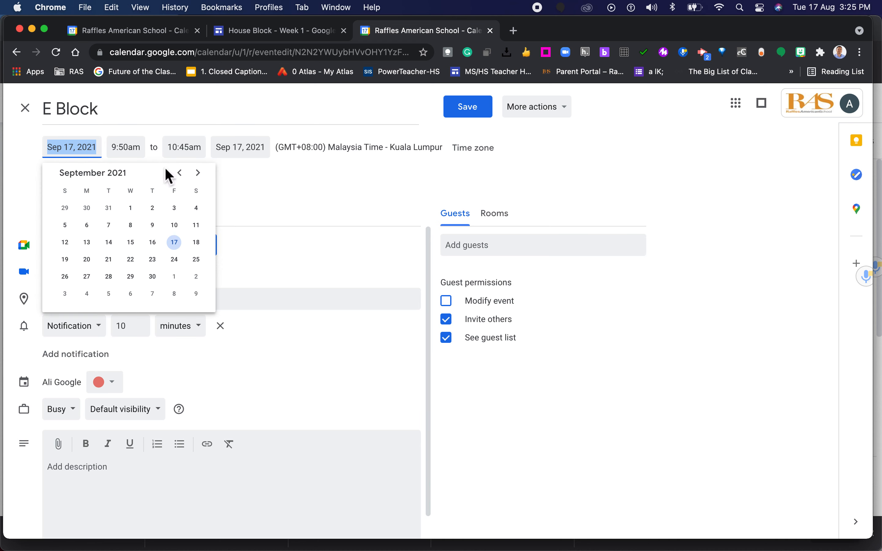
click(180, 174)
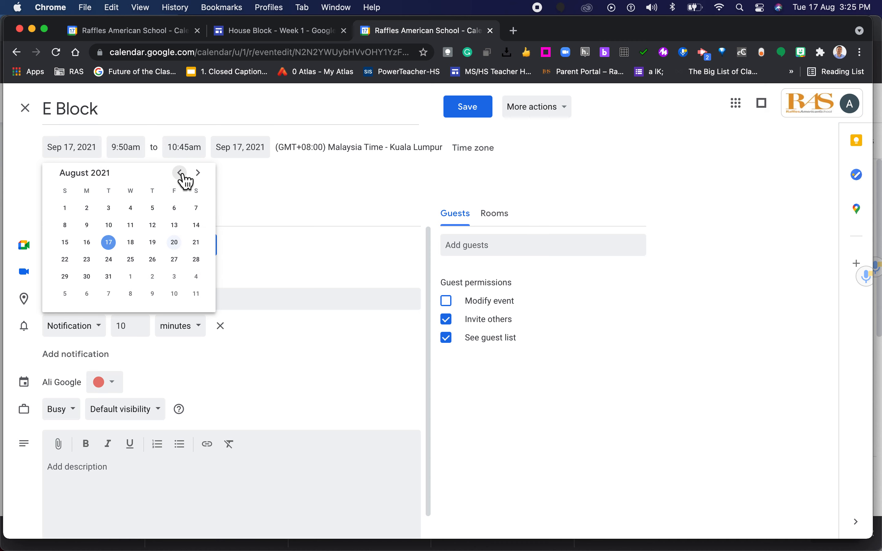
click(176, 244)
click(474, 115)
click(441, 314)
click(520, 357)
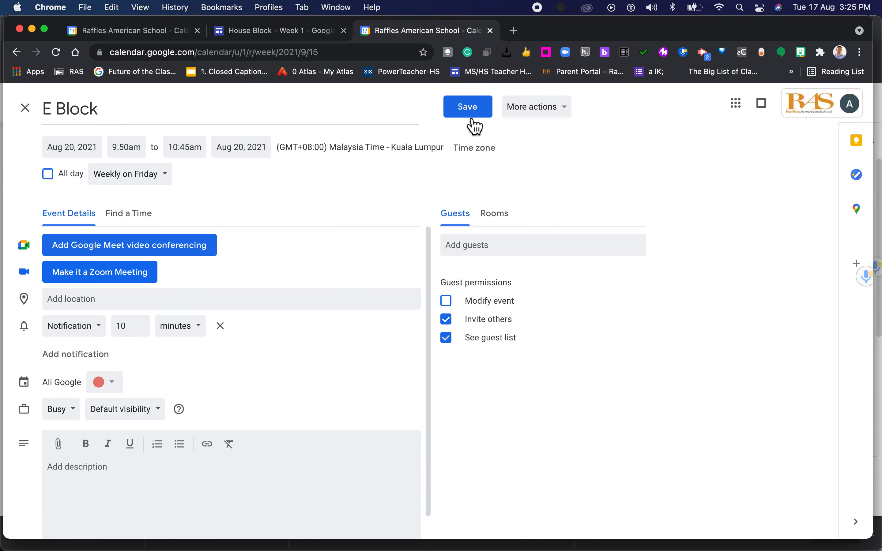
click(468, 116)
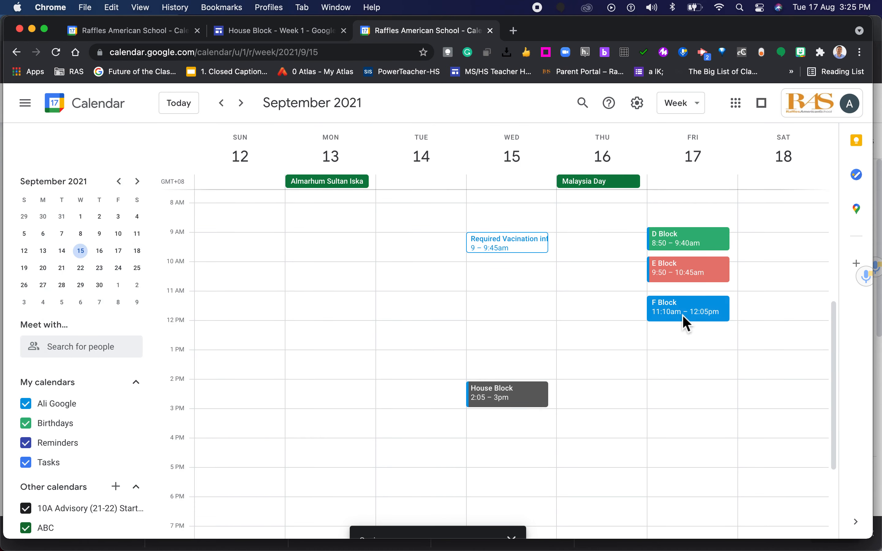
click(702, 320)
click(485, 290)
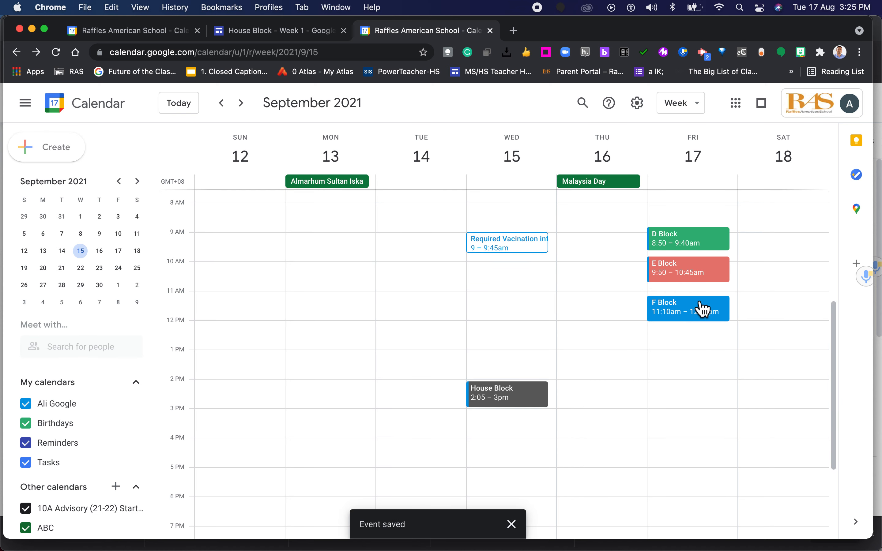
double_click(701, 324)
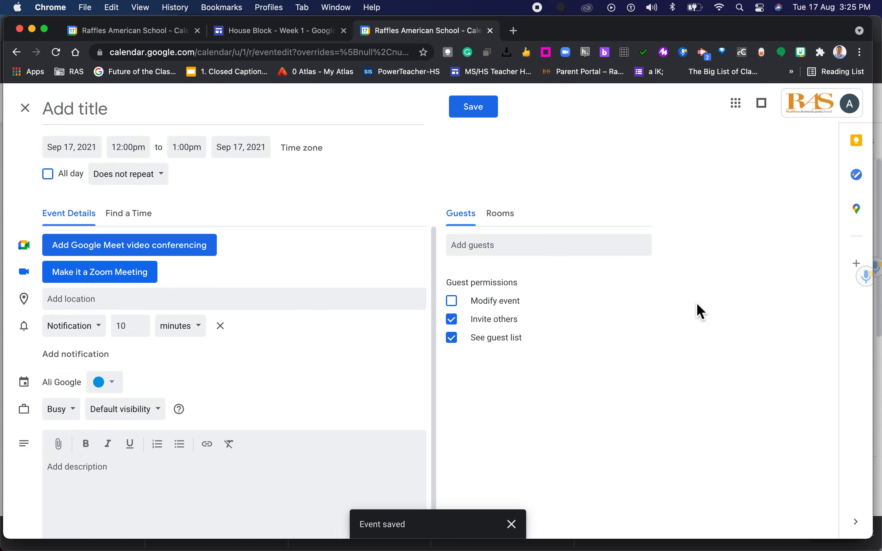
click(32, 111)
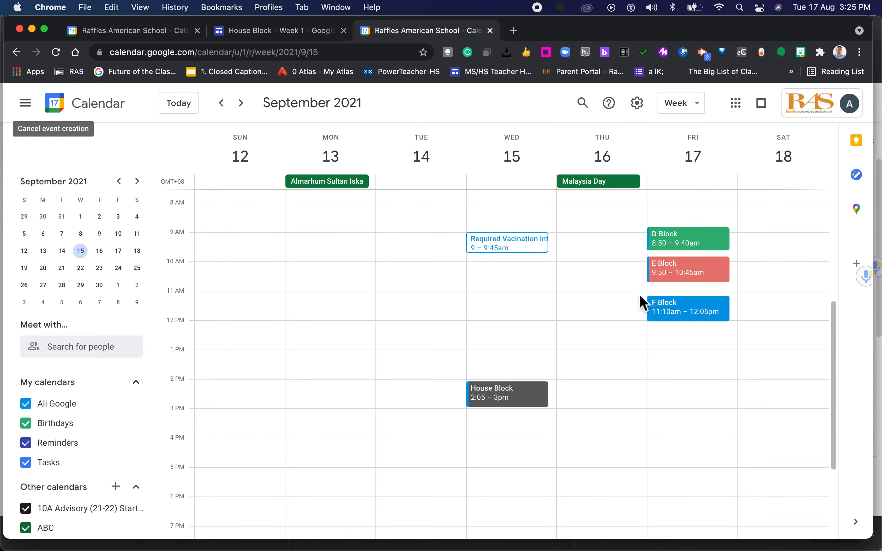
- Change the F Block event's date to August 20, 2021, and save it for this and following events
click(679, 310)
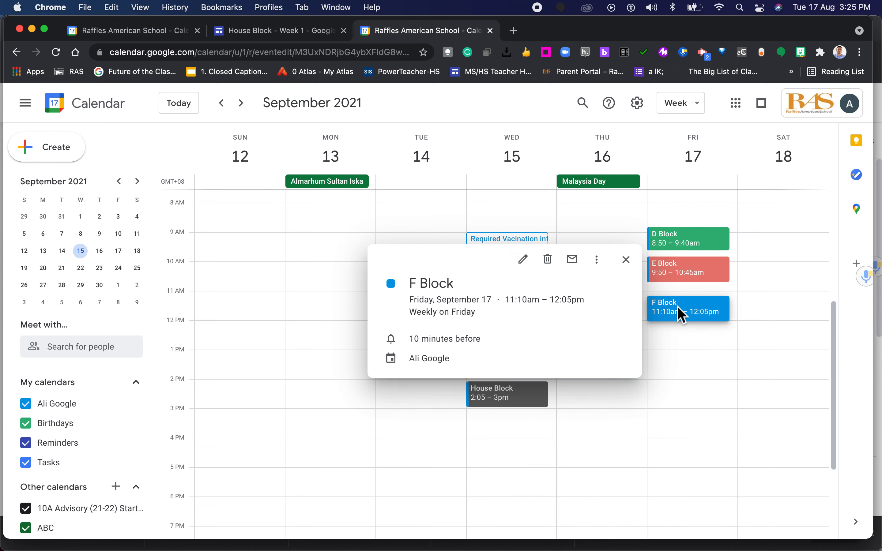
click(524, 259)
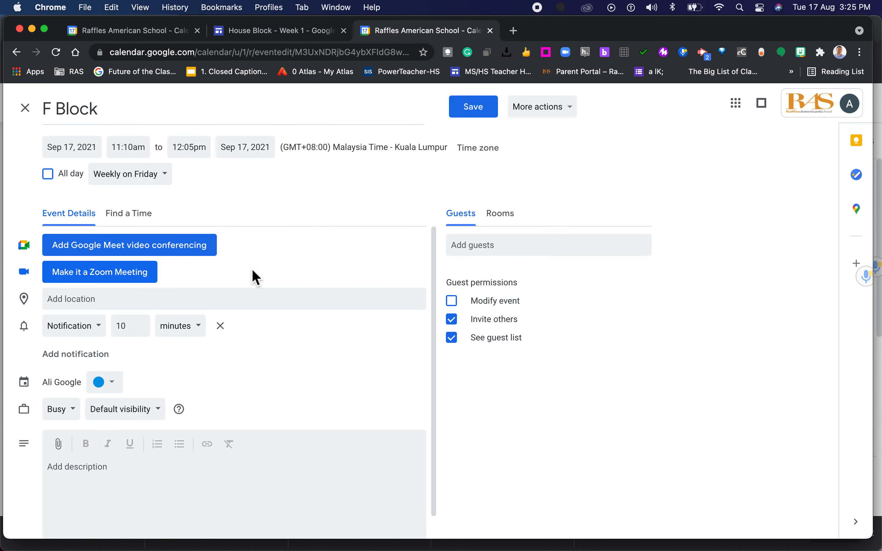
click(78, 148)
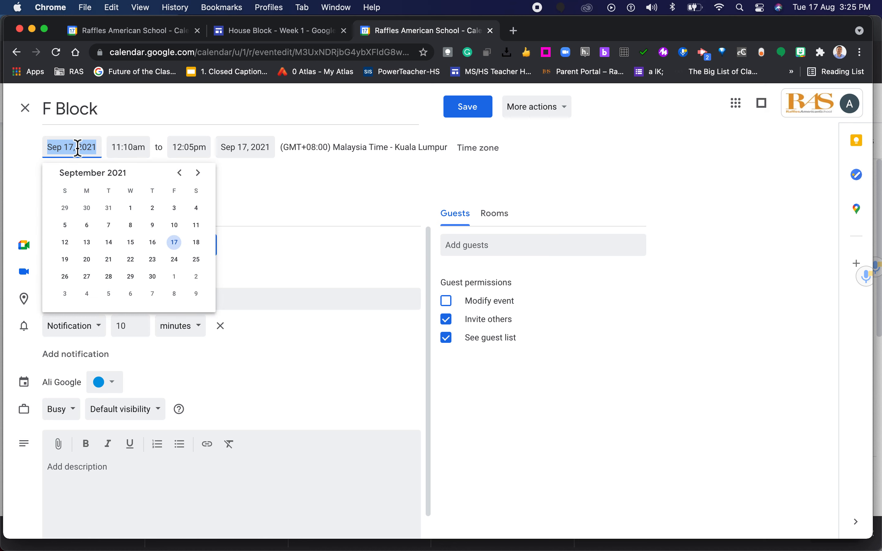
click(179, 173)
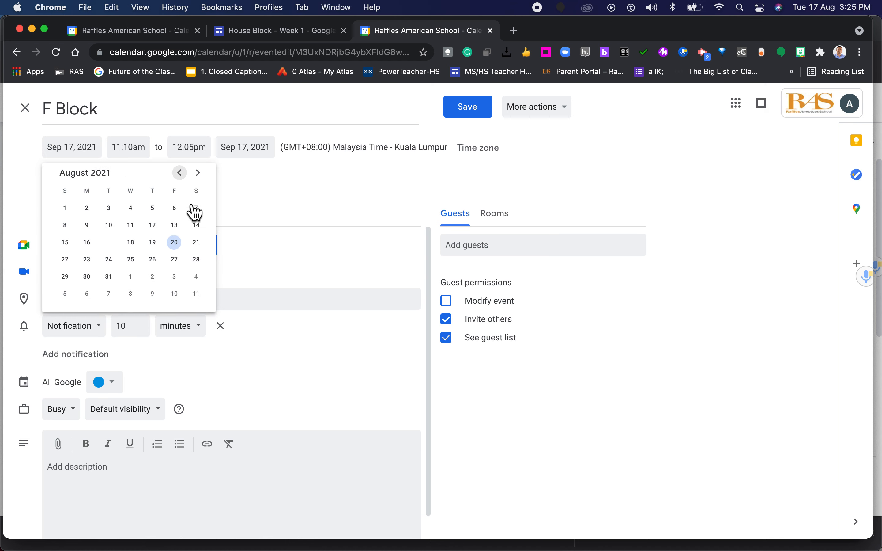
click(175, 243)
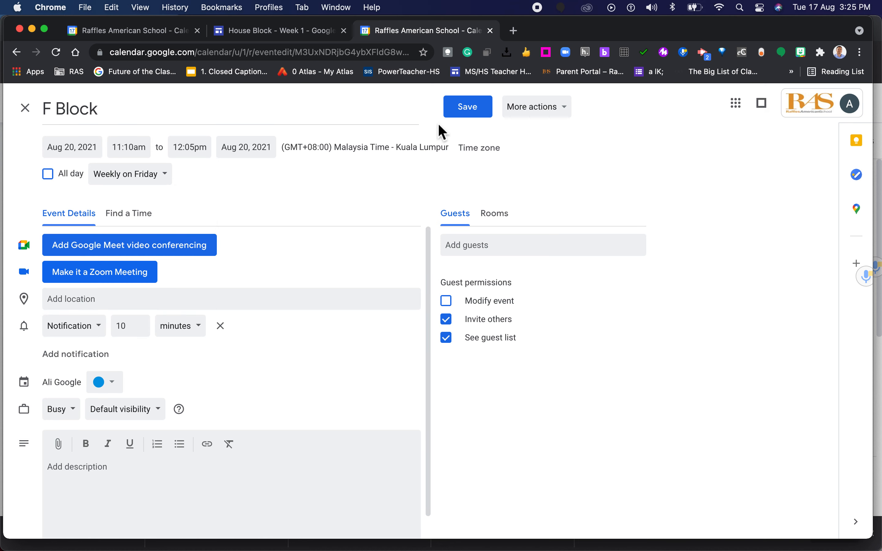
click(464, 110)
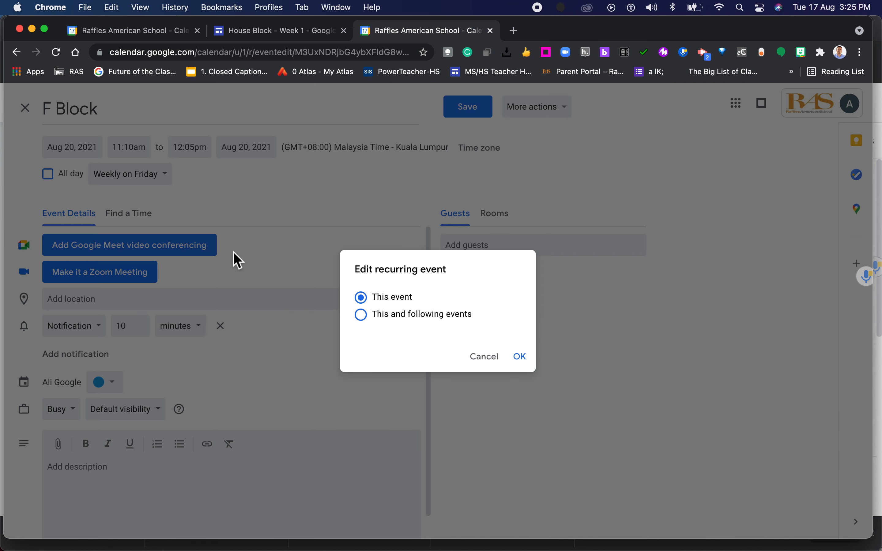
click(407, 314)
click(530, 365)
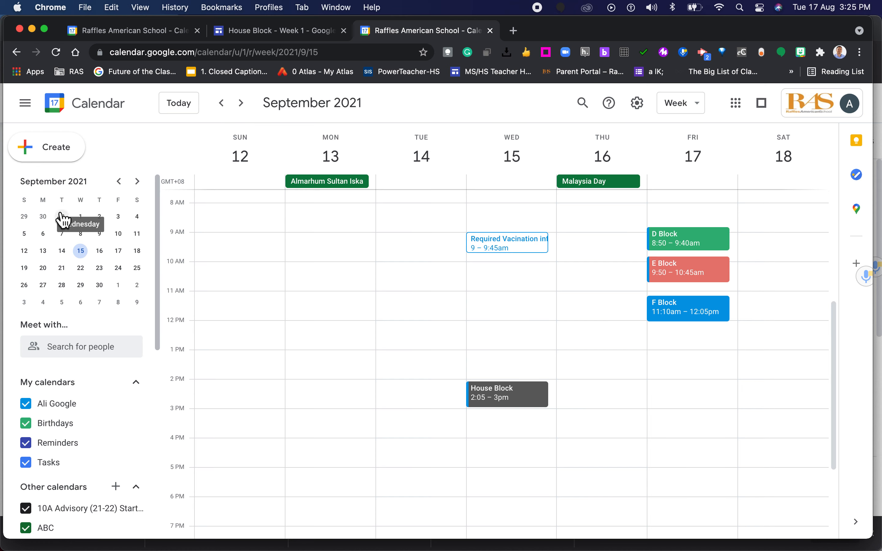
- Go to the week of August 20, 2021, and review the C Block event's details and the following week
click(120, 182)
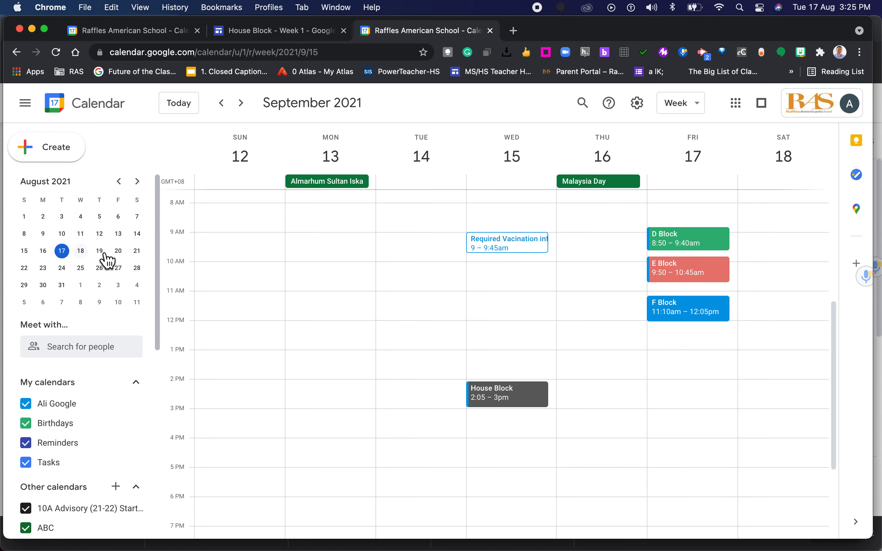
click(118, 250)
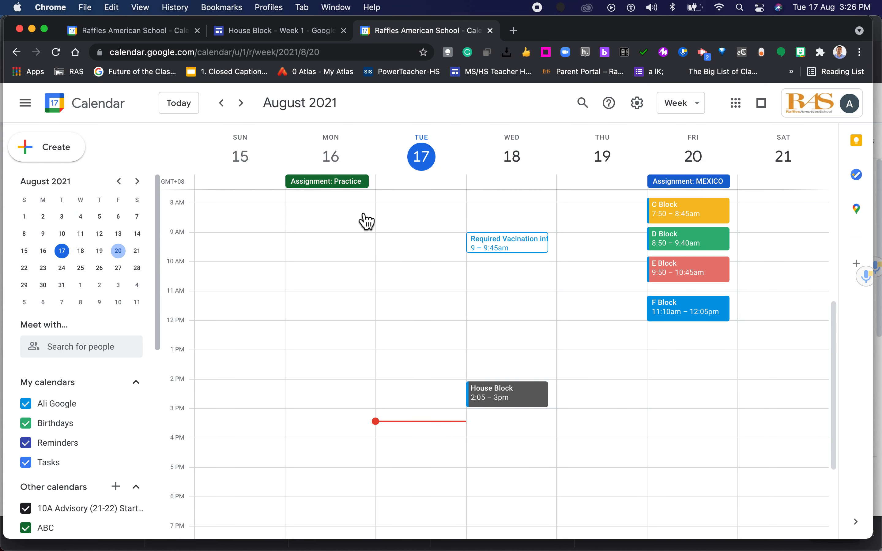
click(719, 213)
click(719, 213)
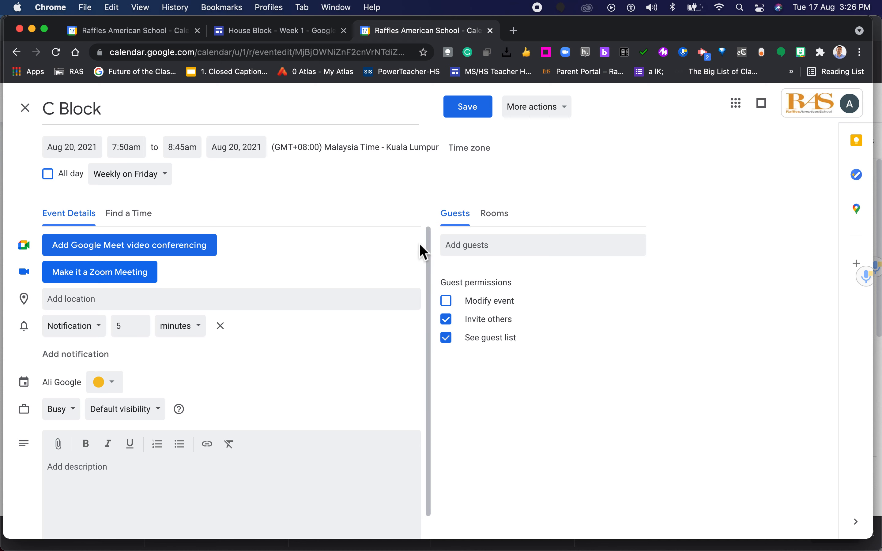
click(473, 109)
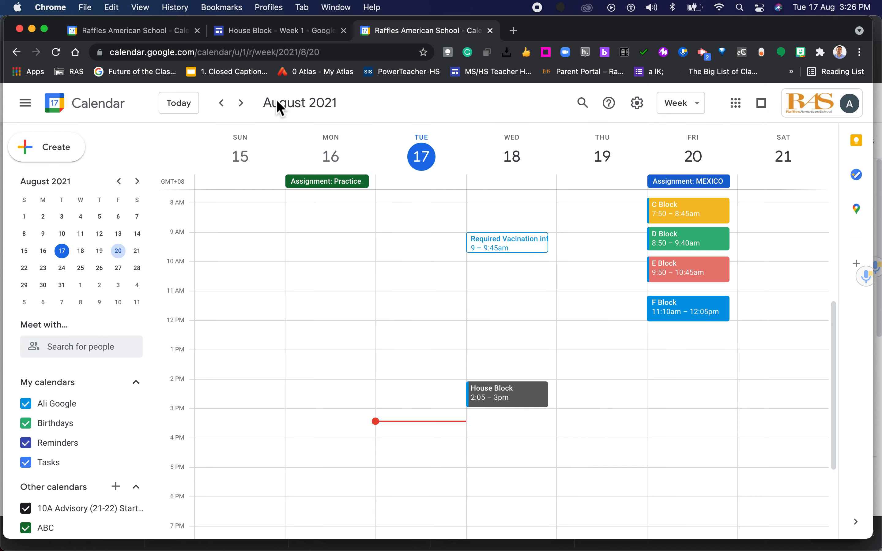
click(242, 106)
click(222, 109)
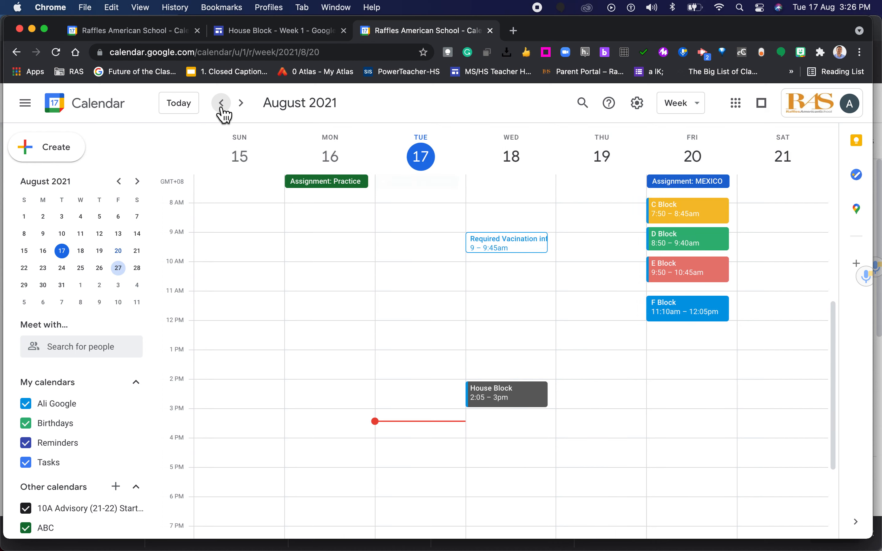
- Retitle the August 20 C Block event "C Block!" and save the change for all events in the series
click(710, 213)
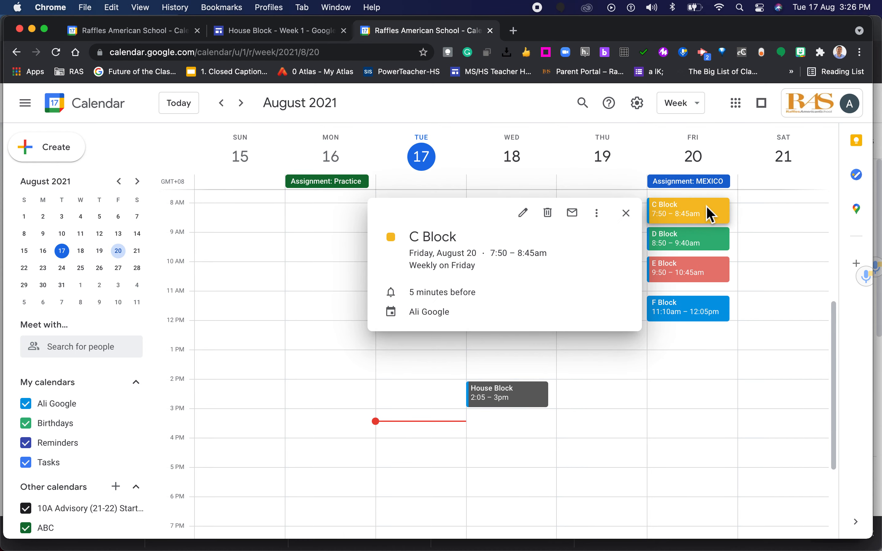
click(528, 211)
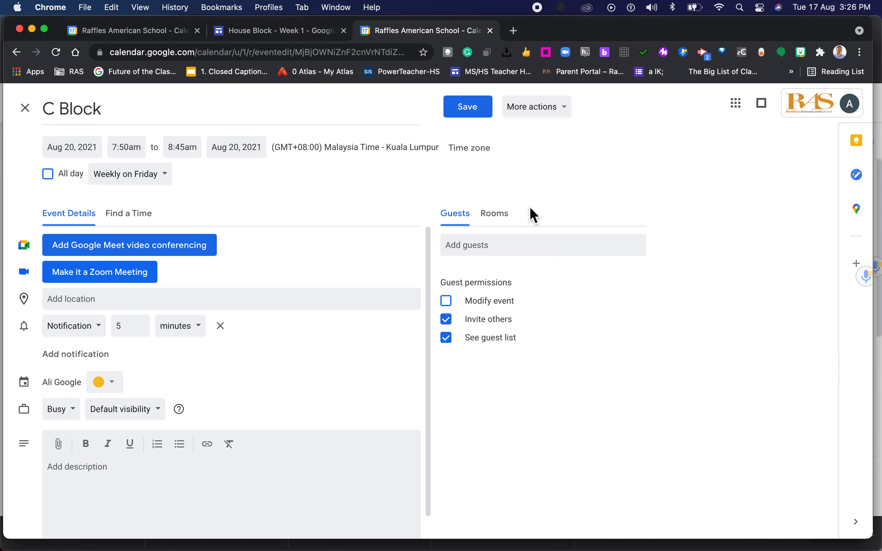
click(141, 116)
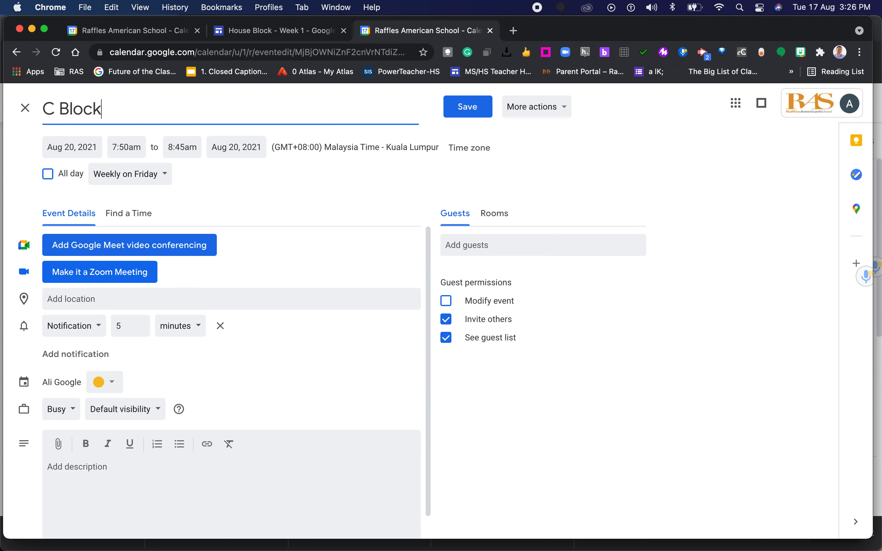
click(476, 112)
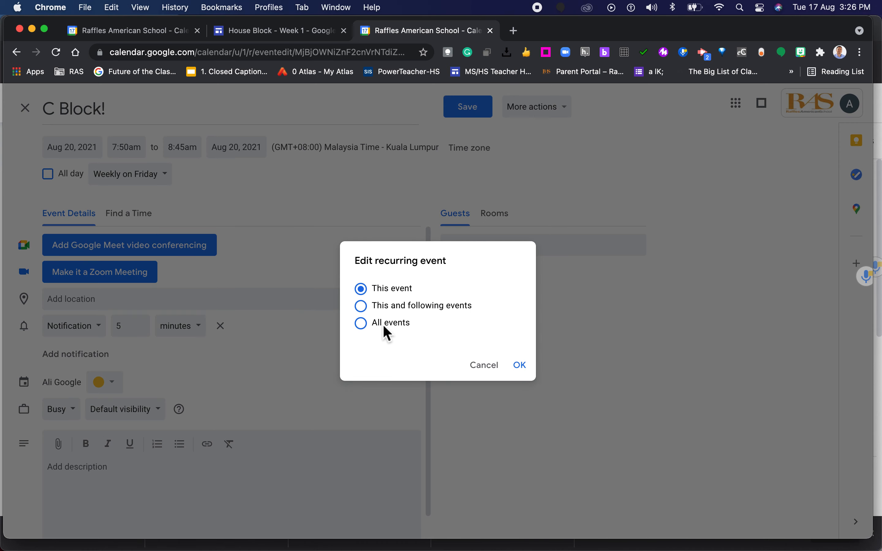
click(384, 327)
click(521, 366)
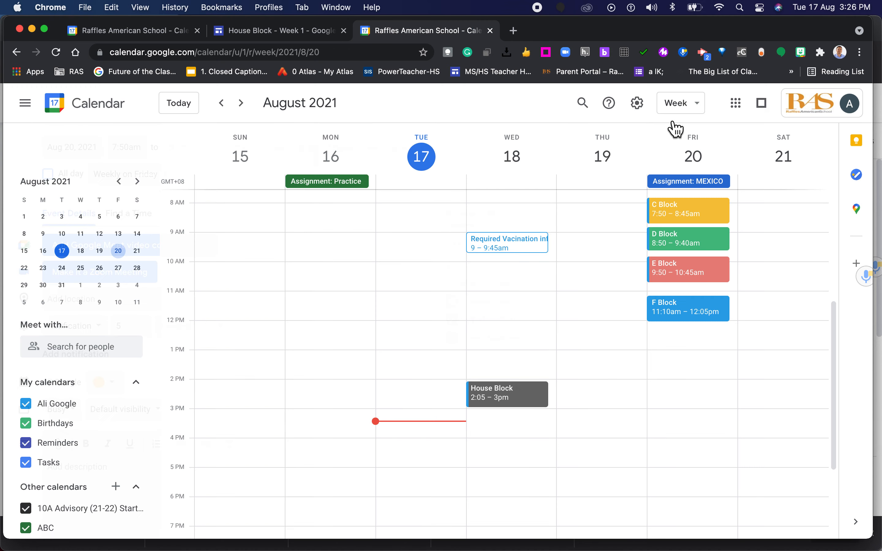
- Check the August 22–28 week for the Friday blocks and consult the House Block timetable for the Monday homeroom slot
click(241, 104)
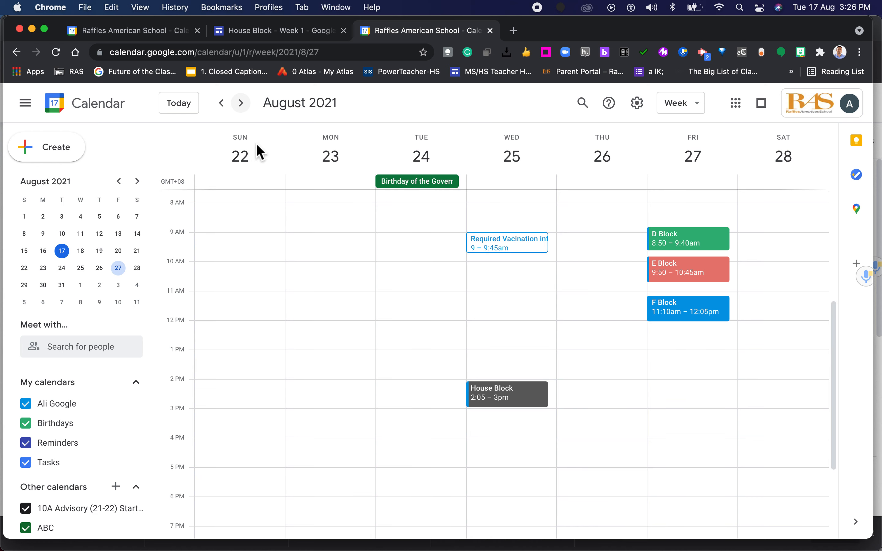
scroll(533, 344, up, 3)
scroll(533, 345, down, 2)
scroll(534, 343, down, 2)
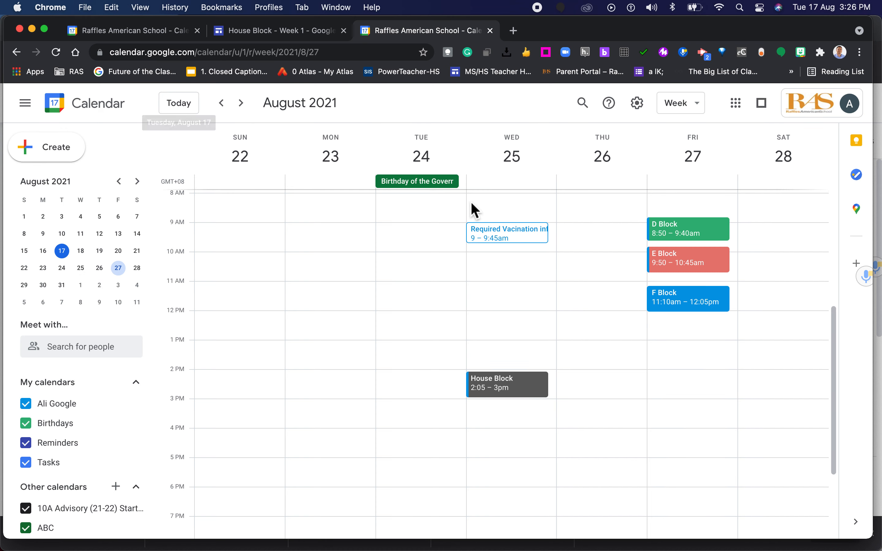
scroll(375, 252, up, 2)
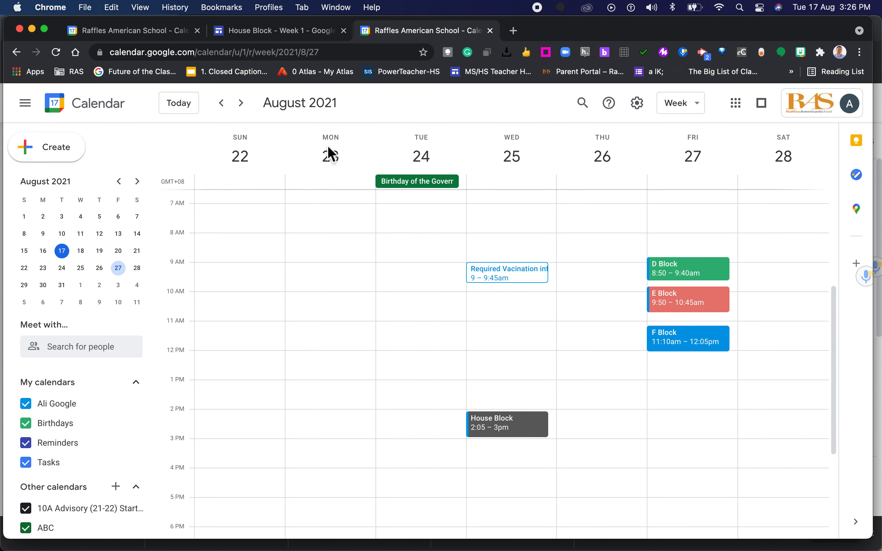
click(244, 28)
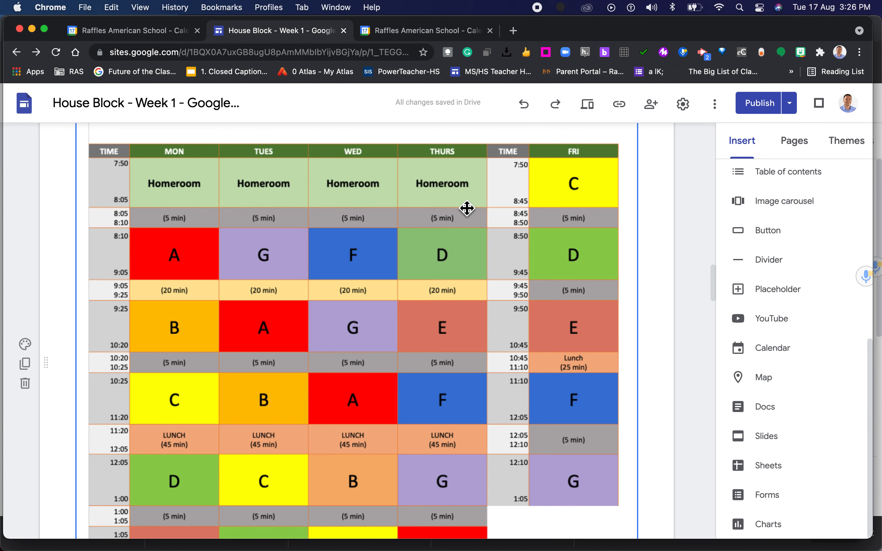
click(430, 33)
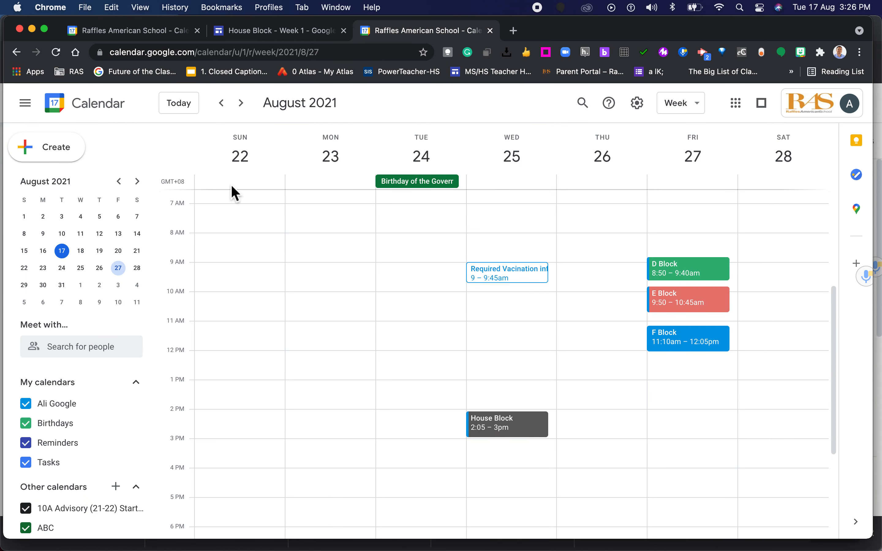
- Create an event titled "Advisory HomeRoom" on Monday, August 23, with a 7:50am start time
click(314, 214)
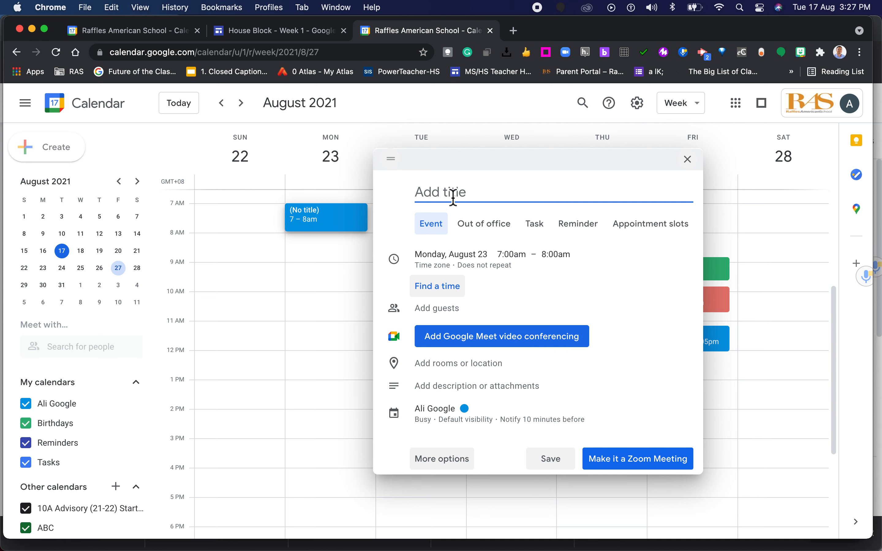
text(Advisory HomeRoom)
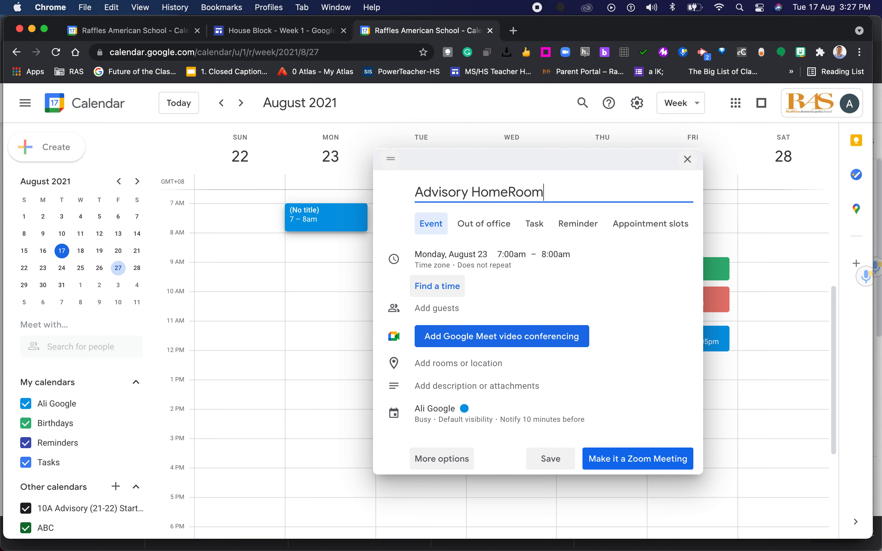
click(512, 256)
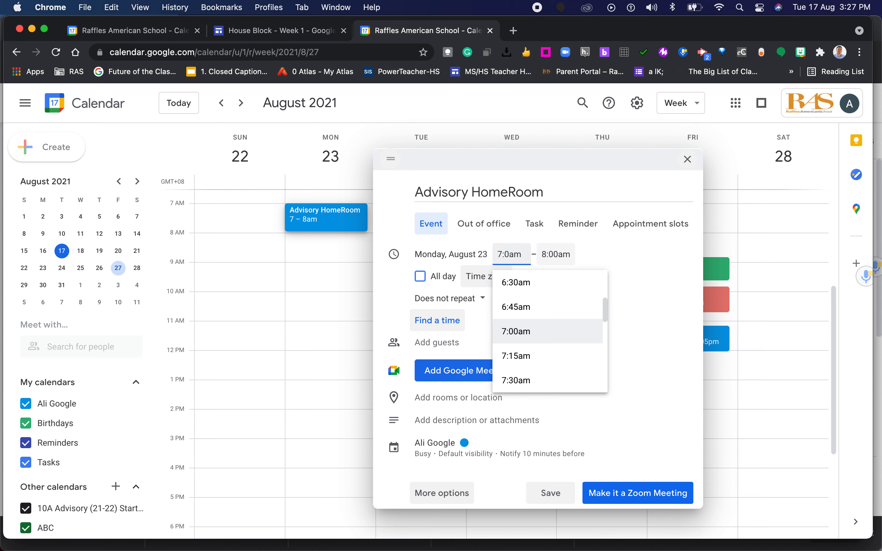
text(5)
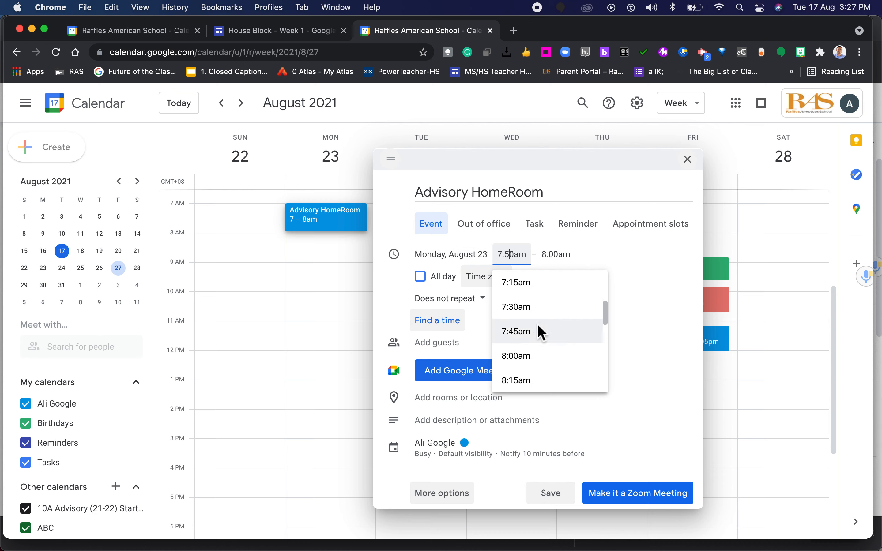
- Set the Advisory HomeRoom event's end time to 8:45am
click(557, 255)
click(556, 254)
key(BackSpace)
text(4)
key(Right)
key(BackSpace)
text(5)
click(625, 255)
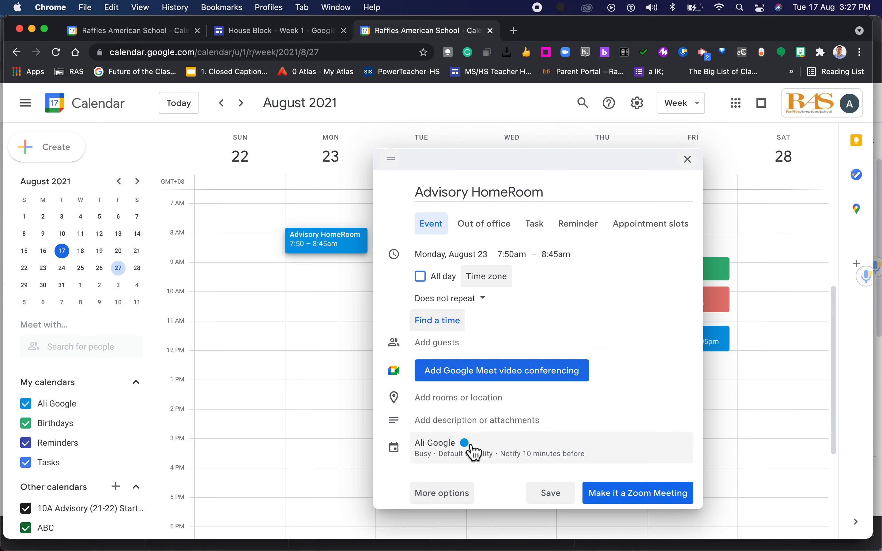
- Check the homeroom entry in the timetable and set the Advisory HomeRoom event's colour to dark grey
click(252, 32)
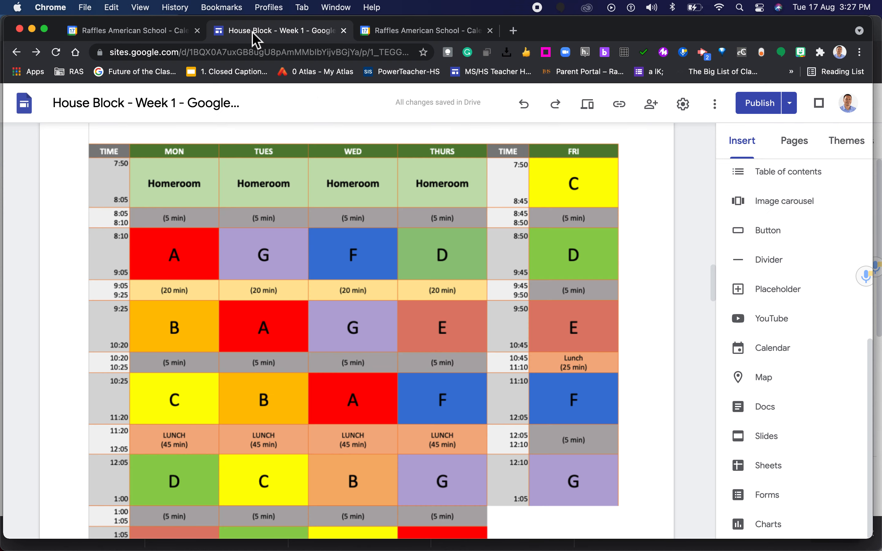
click(398, 34)
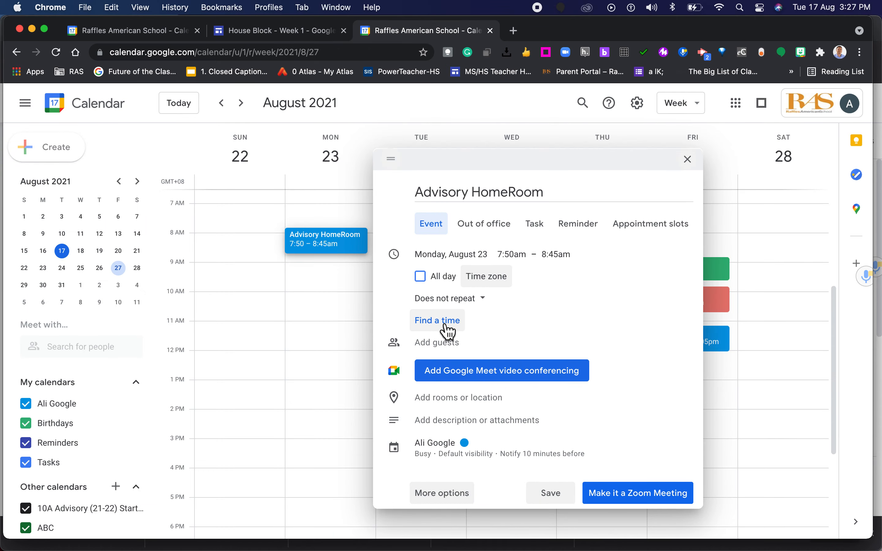
click(481, 456)
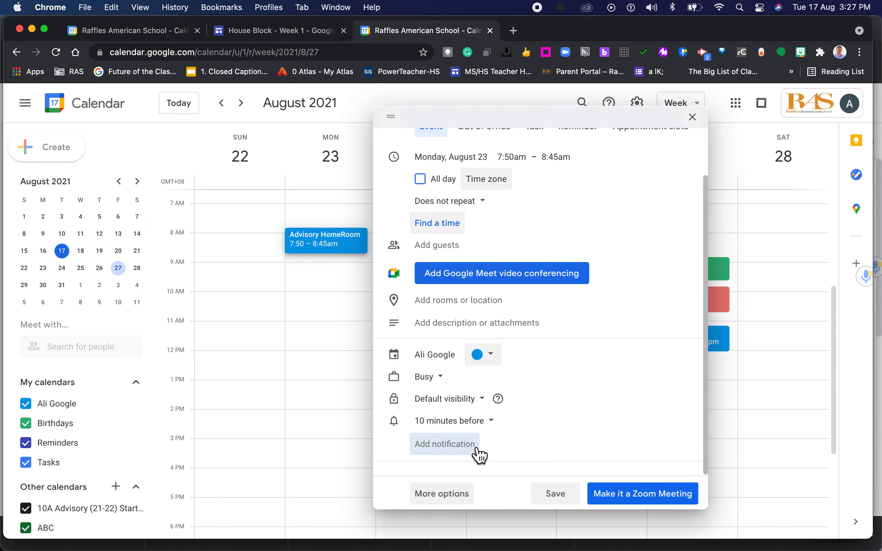
click(494, 362)
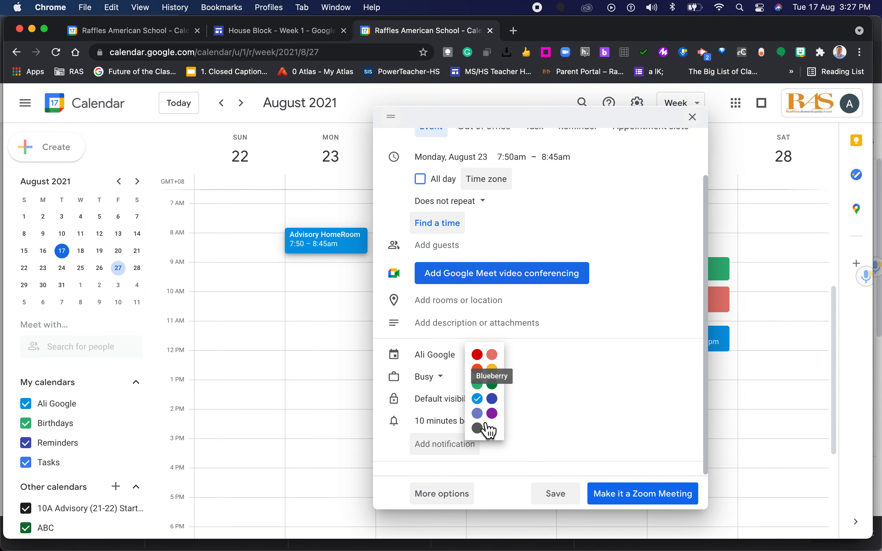
click(486, 431)
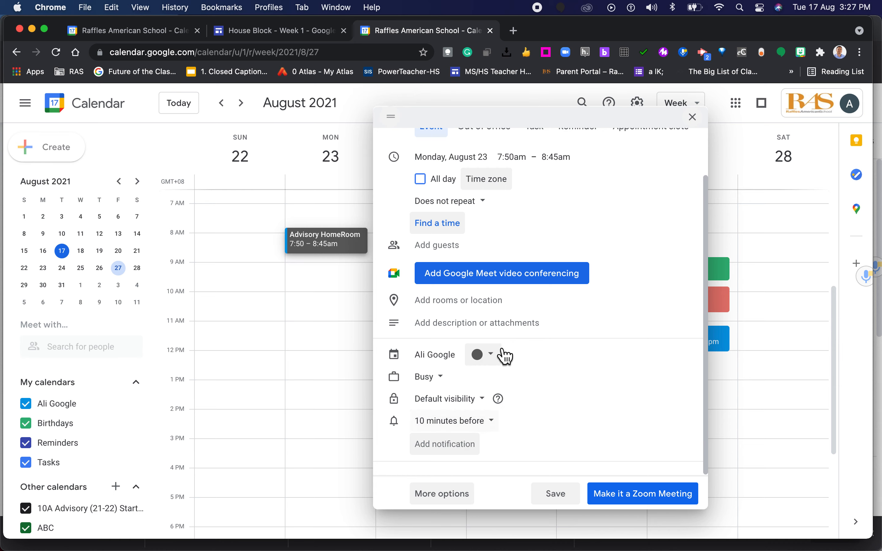
- Move the Advisory HomeRoom event within Monday, August 23, and reset its start time to 7:50am
click(361, 323)
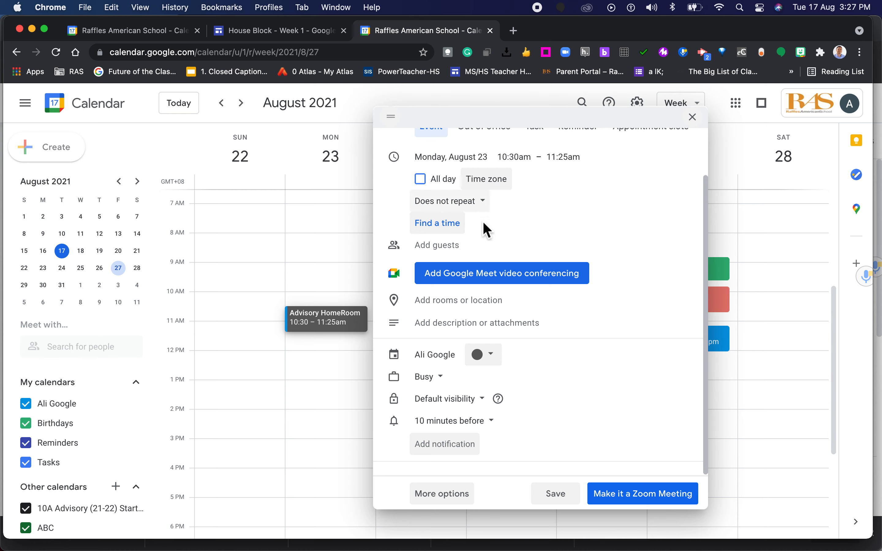
drag(339, 314, 332, 230)
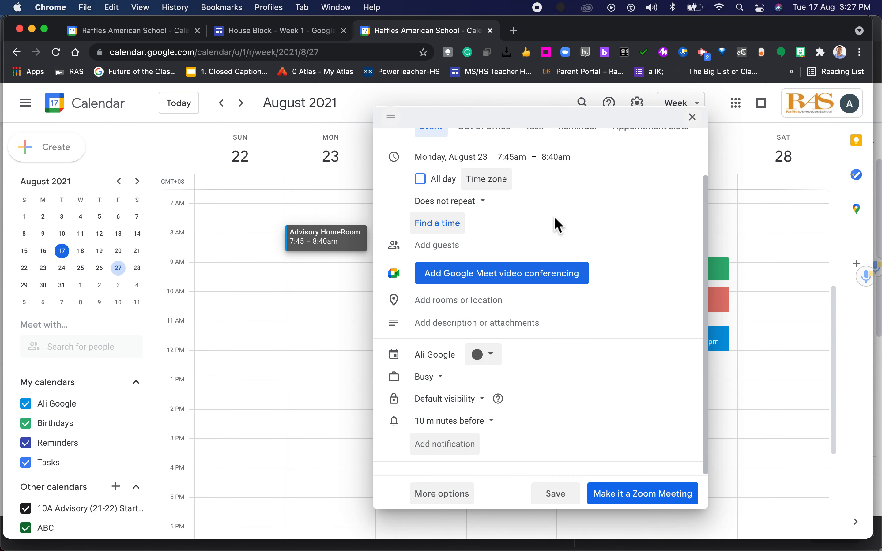
click(518, 161)
click(512, 159)
key(BackSpace)
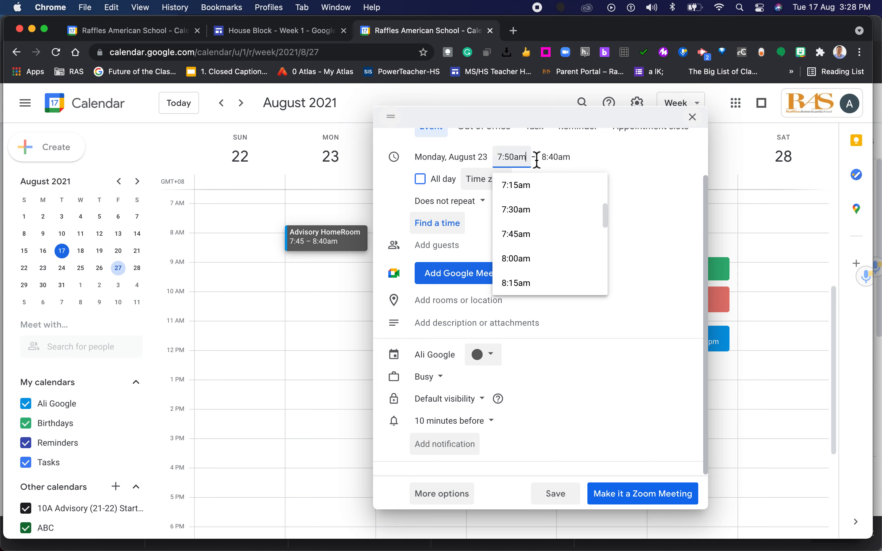
click(559, 159)
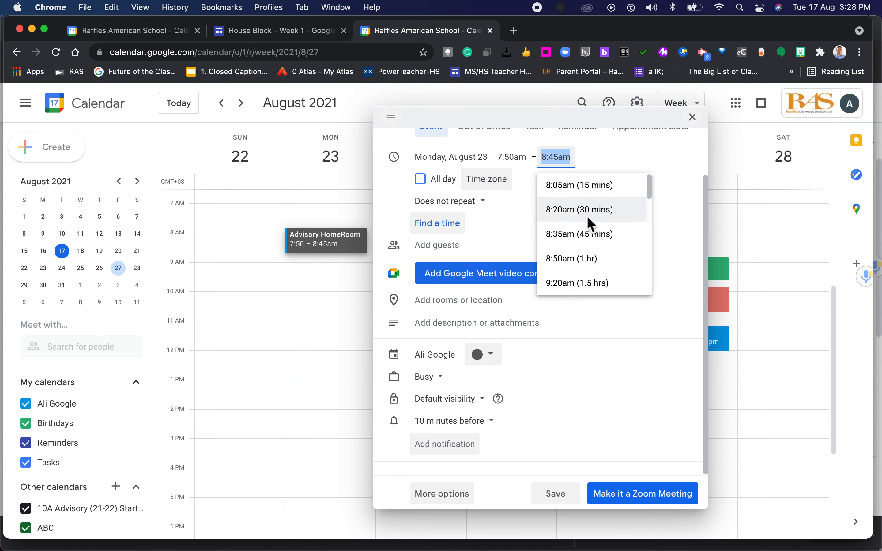
click(675, 164)
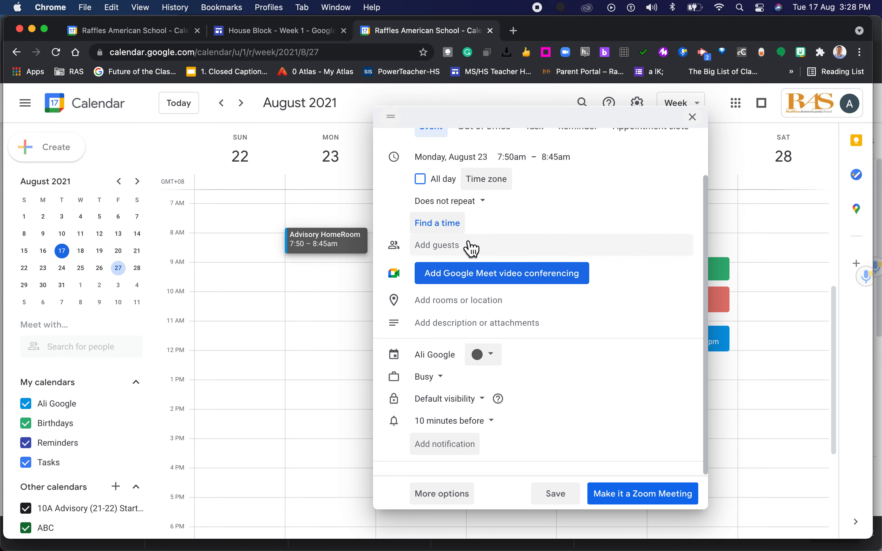
- Repeat Advisory HomeRoom weekly on Monday, Tuesday, Wednesday and Thursday, save it, and check the following week
click(479, 215)
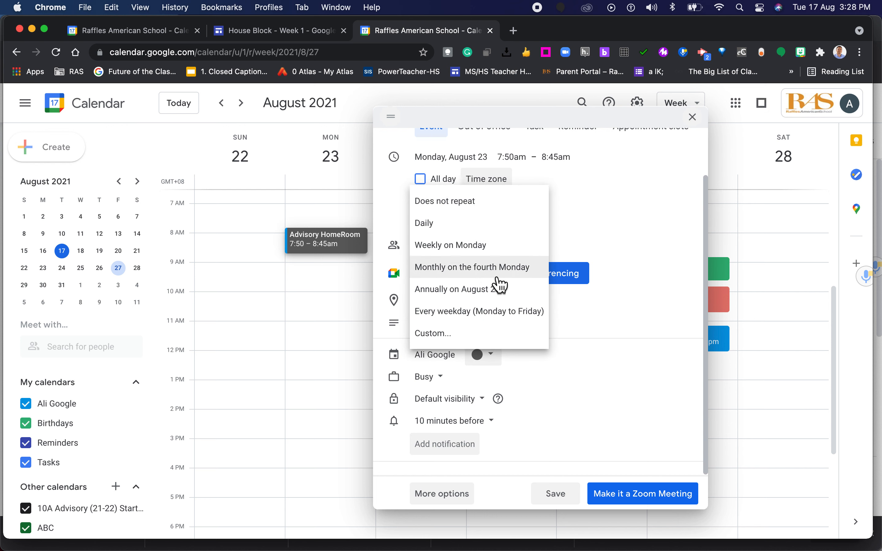
click(491, 338)
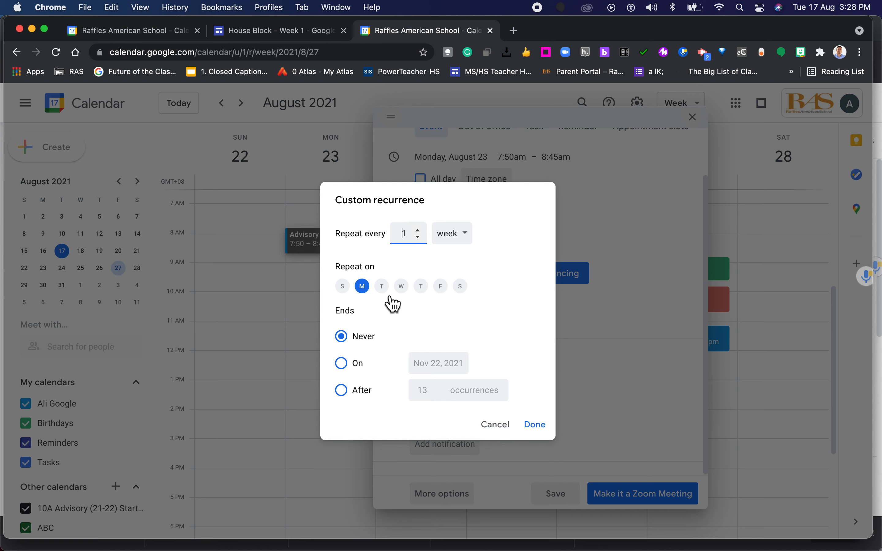
click(383, 288)
click(400, 288)
click(420, 287)
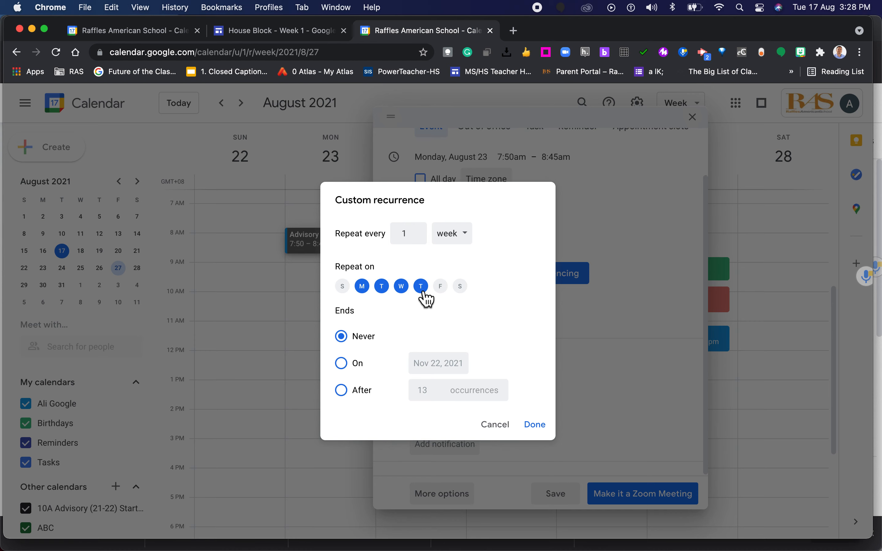
click(536, 425)
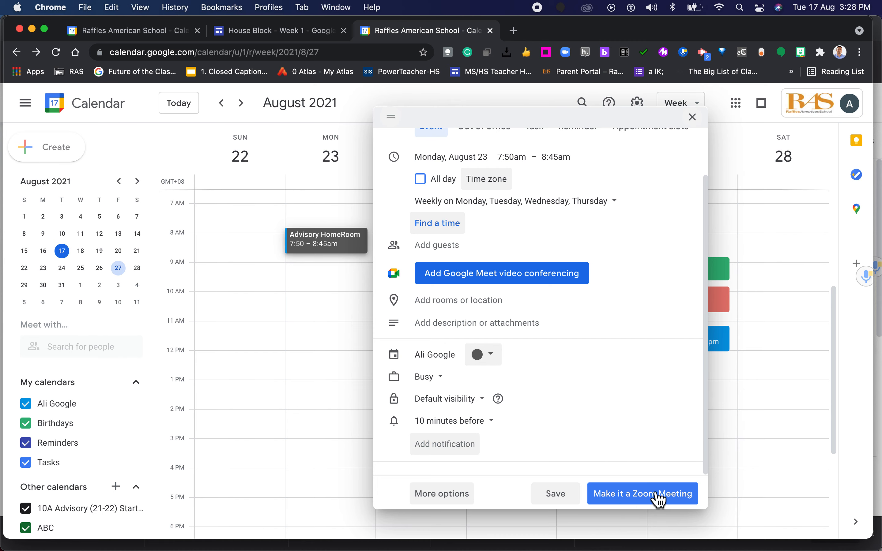
click(556, 500)
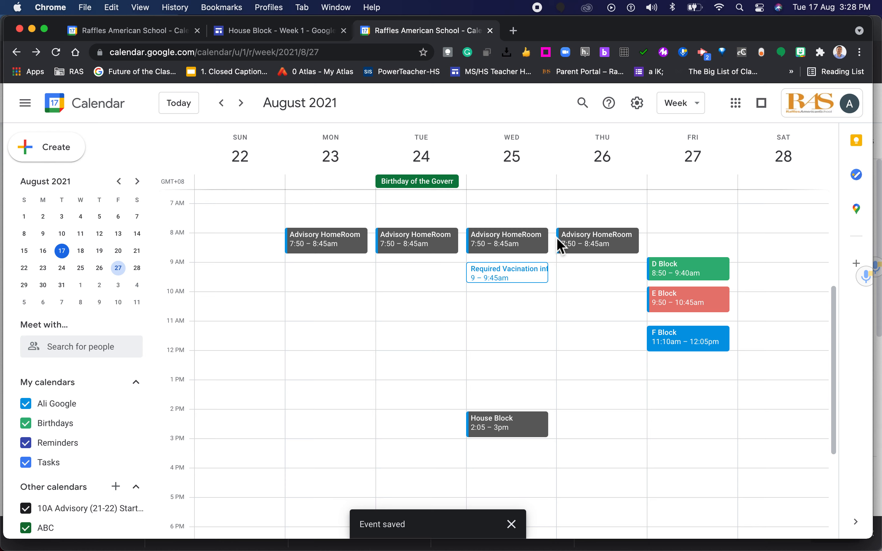
click(250, 110)
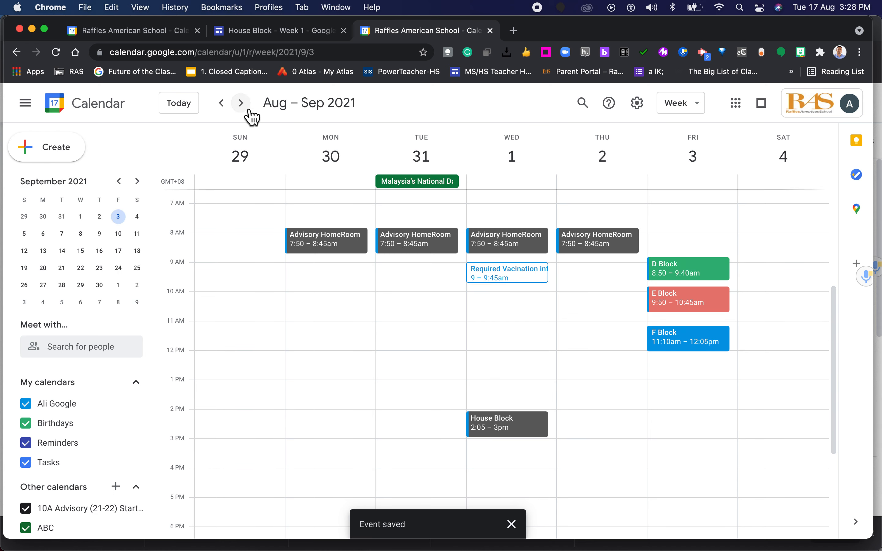
click(221, 104)
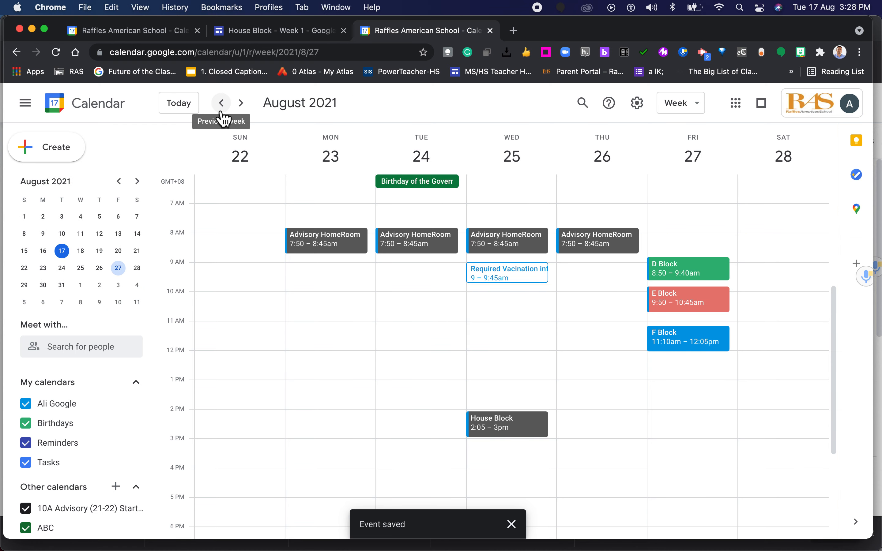
- Create a Banana-coloured "C Block" event on Friday, August 27, from 7:30am to 8:30am, repeating weekly on Friday
double_click(674, 235)
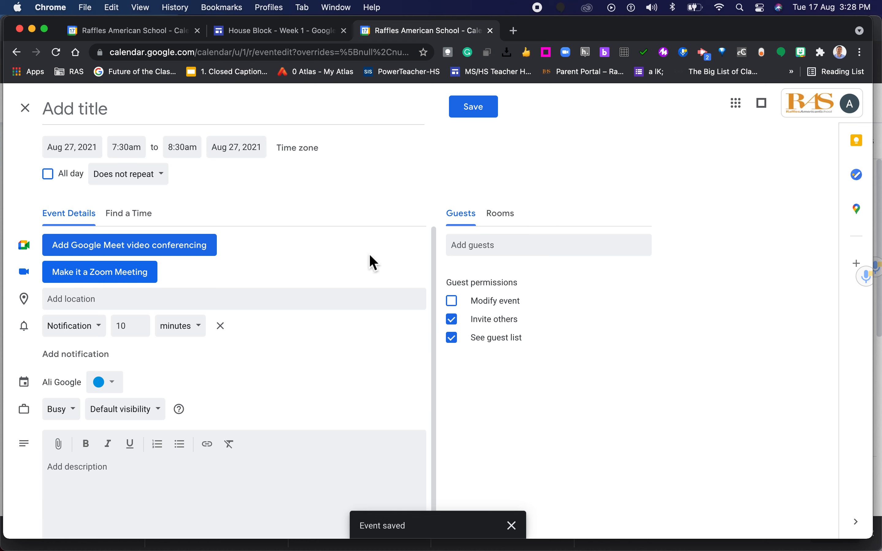
click(118, 391)
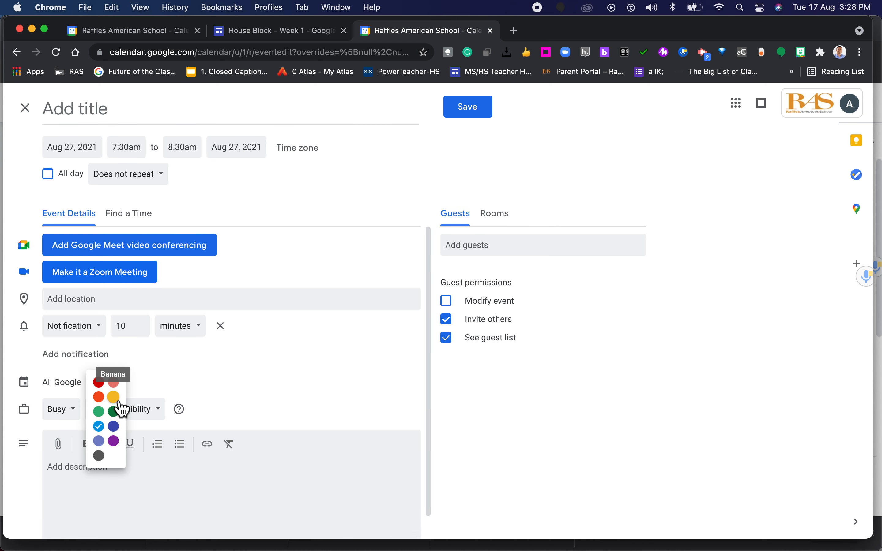
click(114, 402)
click(84, 111)
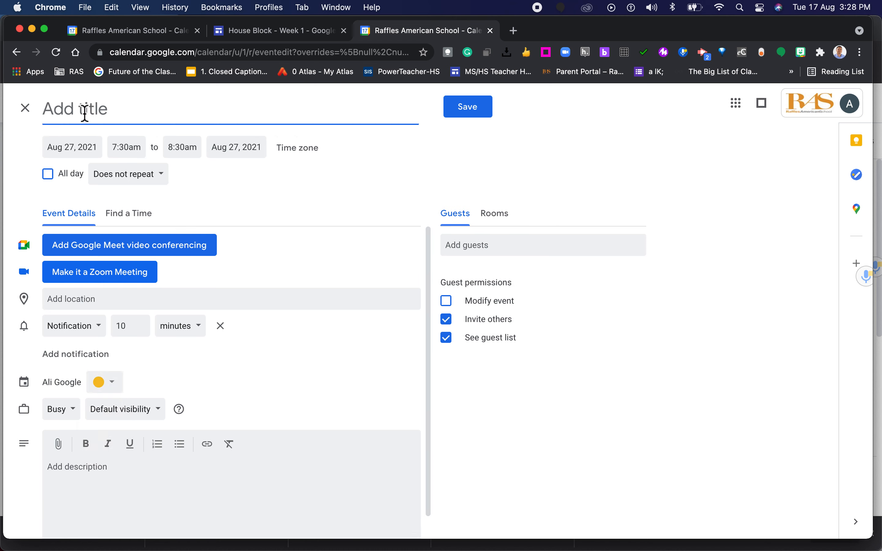
text(C Block)
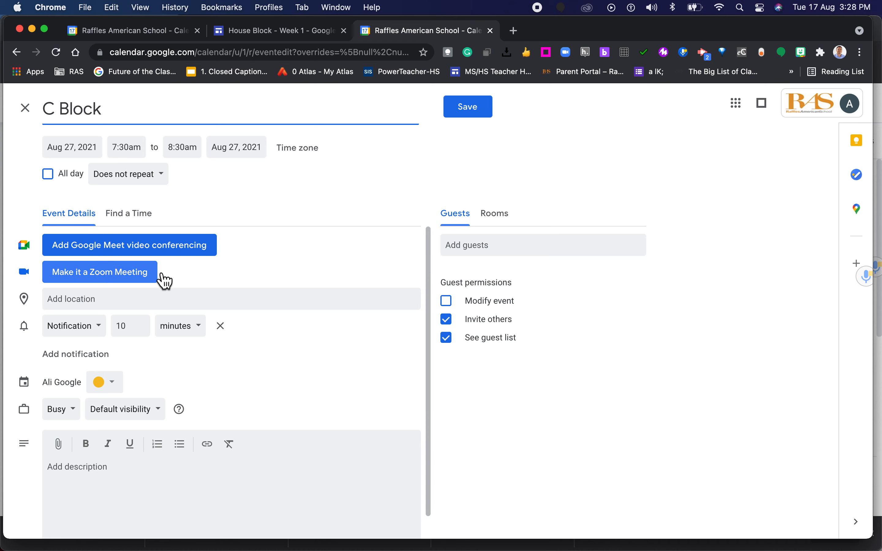
click(124, 185)
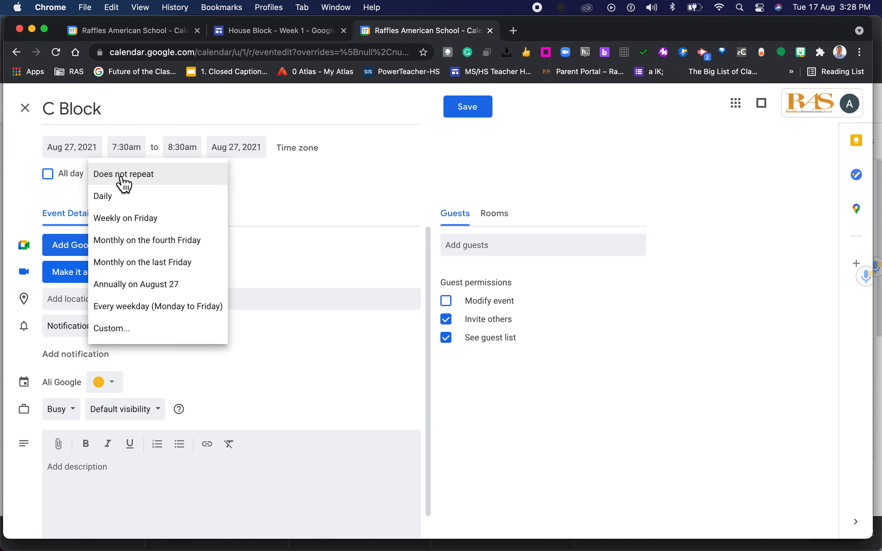
click(159, 219)
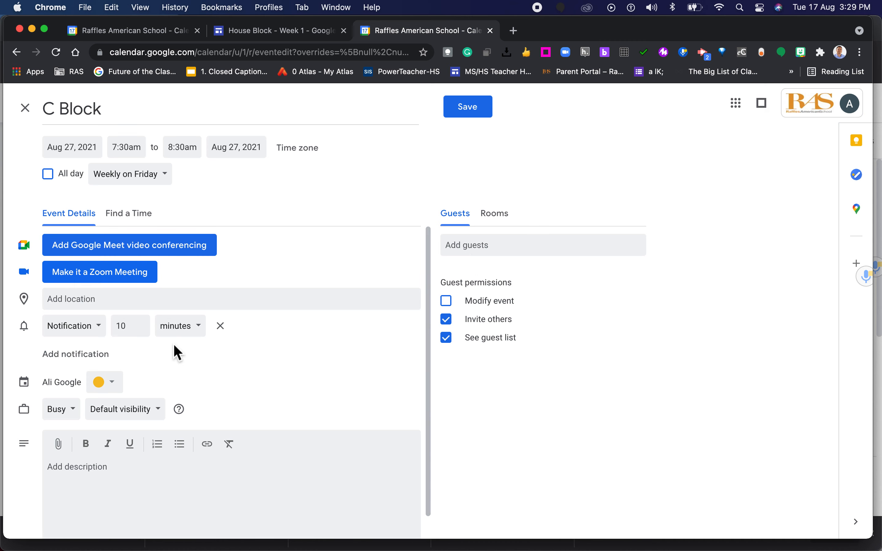
click(471, 109)
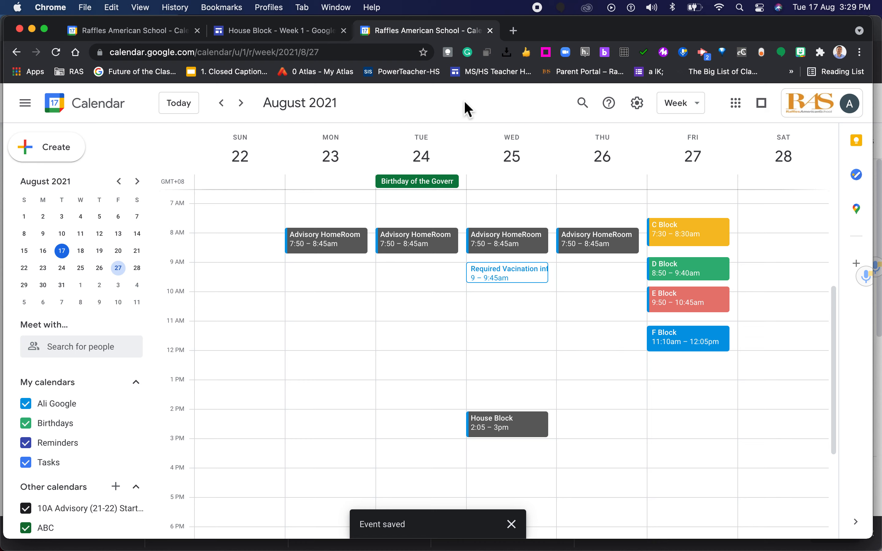
- Edit the August 27 C Block event and set its start time to 7:50am
click(717, 245)
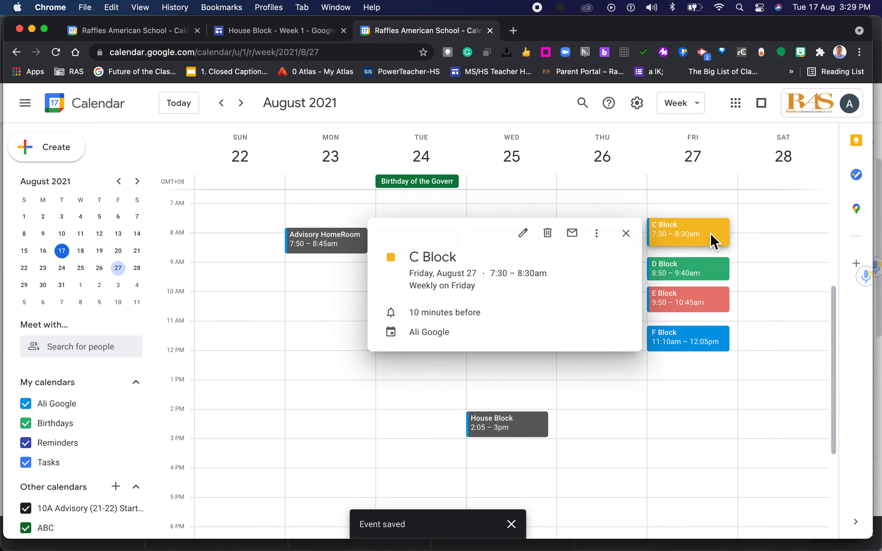
click(525, 233)
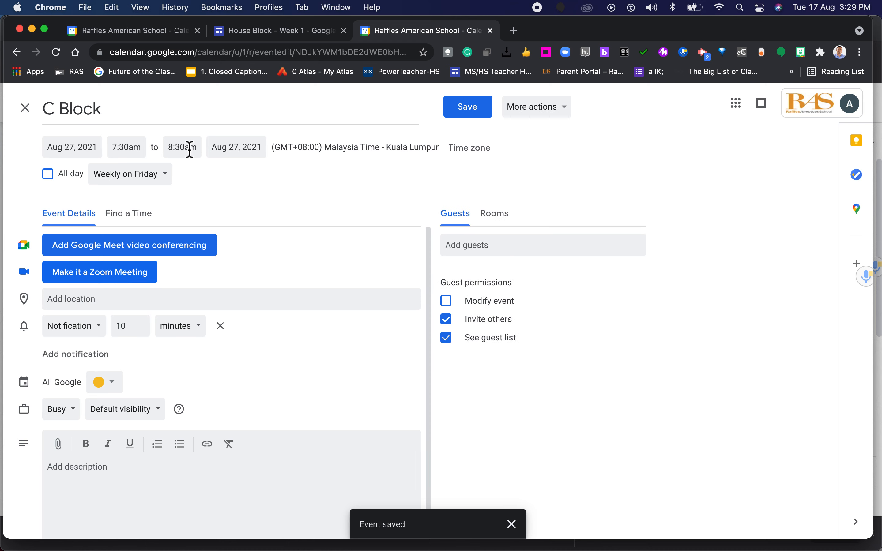
click(126, 150)
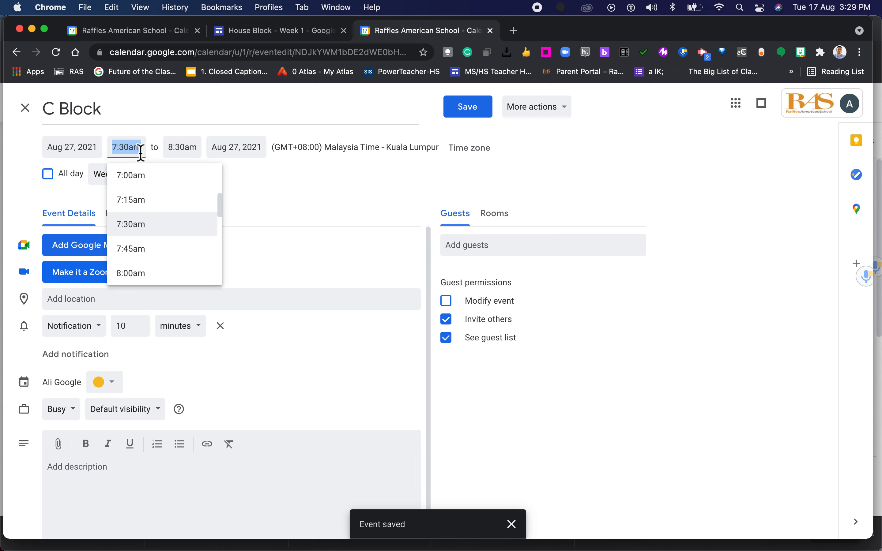
click(125, 152)
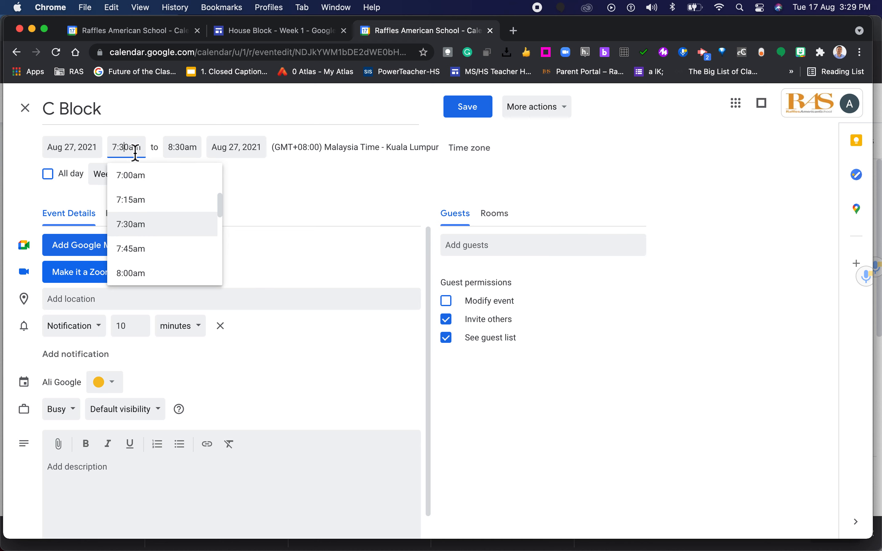
key(BackSpace)
text(5)
- Set C Block's end time to 8:45am and save the changes to all events in the series
click(179, 151)
click(181, 151)
key(BackSpace)
text(5)
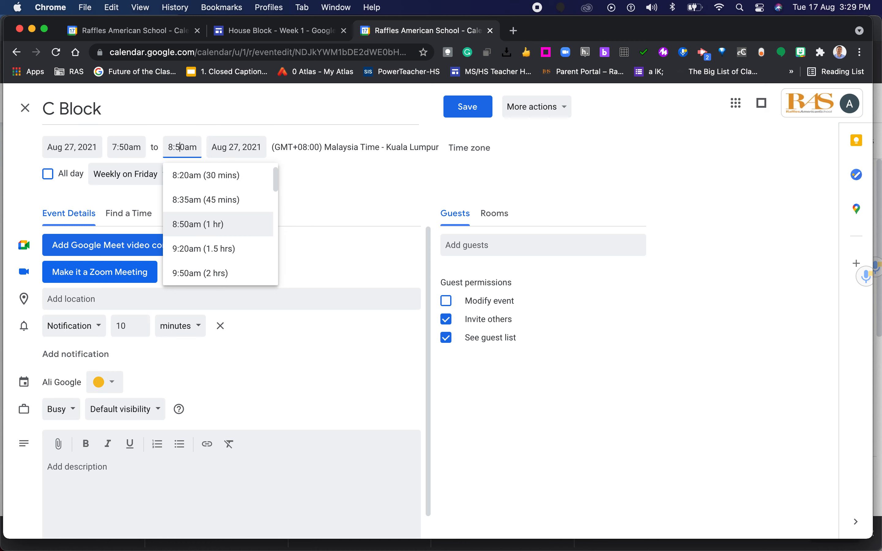
key(BackSpace)
text(45)
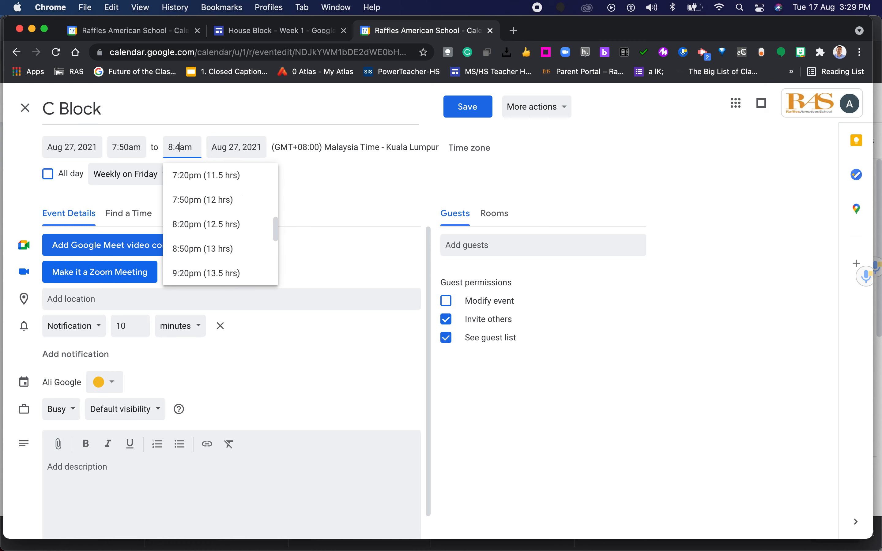
click(470, 109)
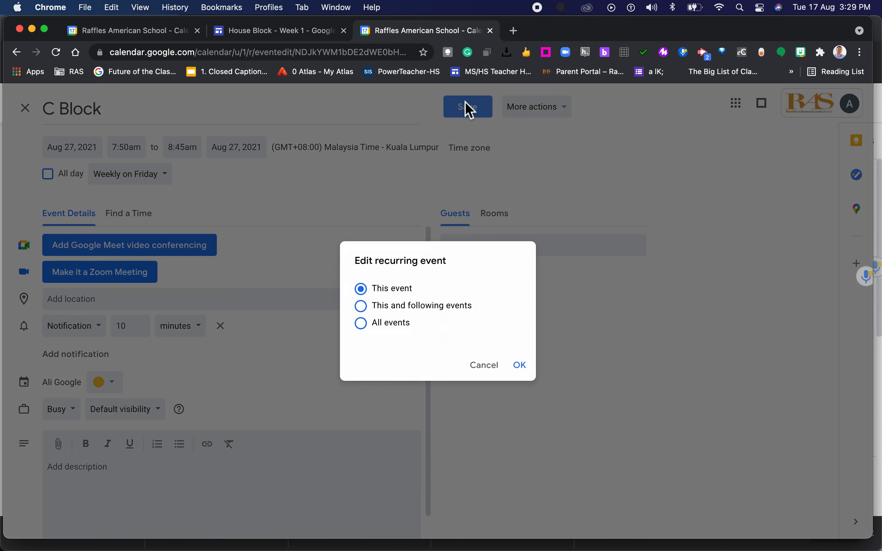
click(391, 323)
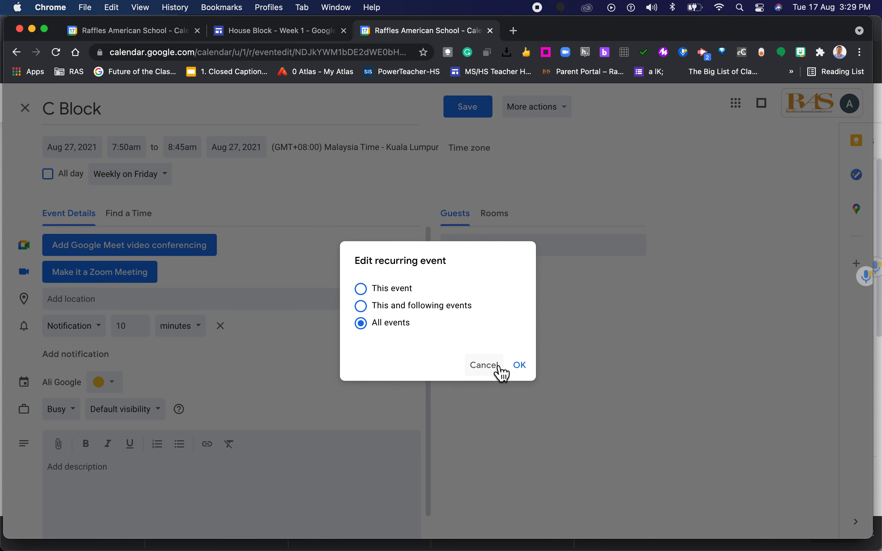
click(524, 376)
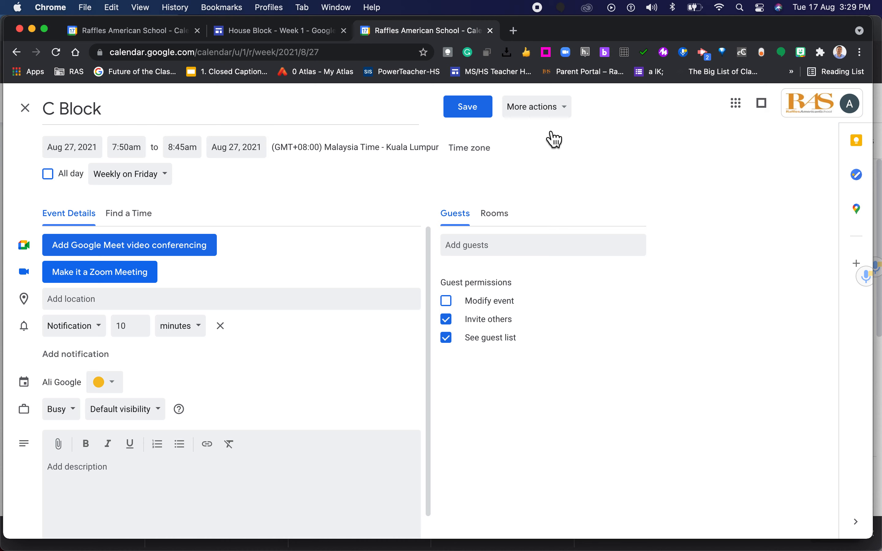
click(472, 111)
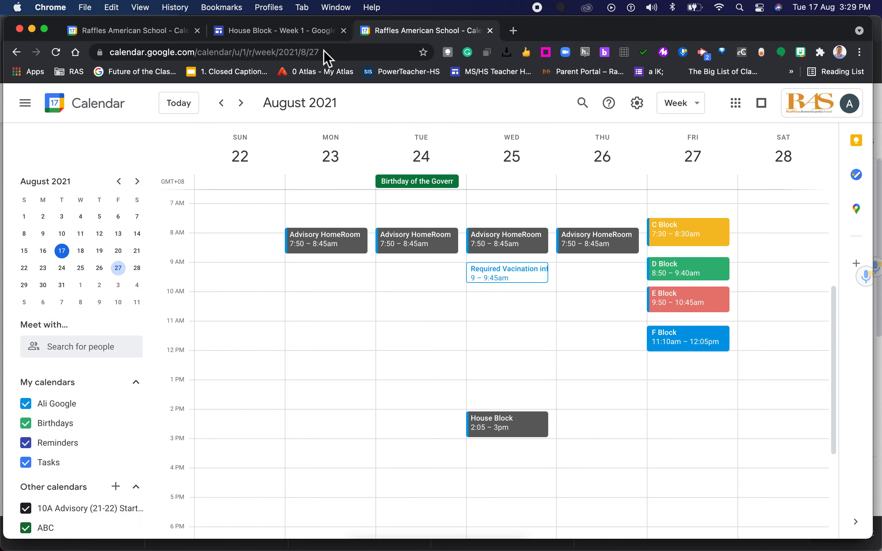
- Check the C Block in the August 29 – September 4 week and return to the August 15–21 week
click(242, 109)
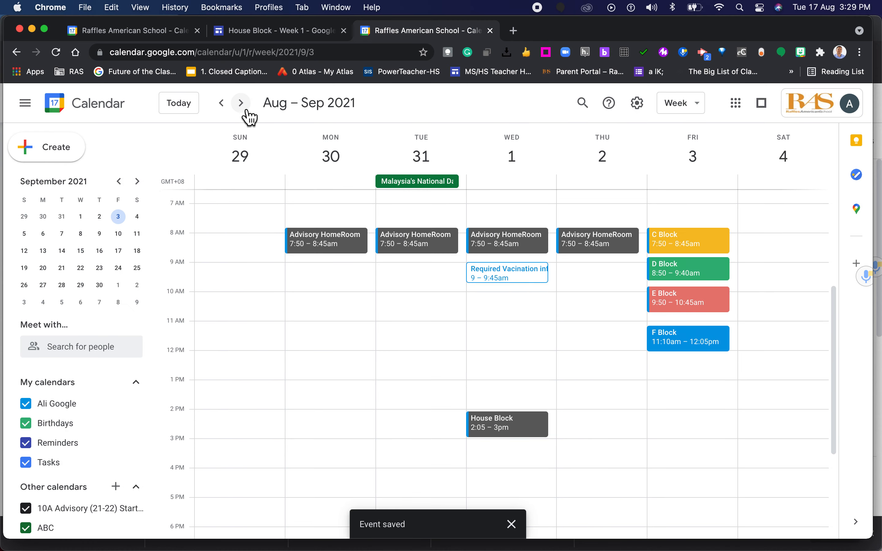
click(221, 109)
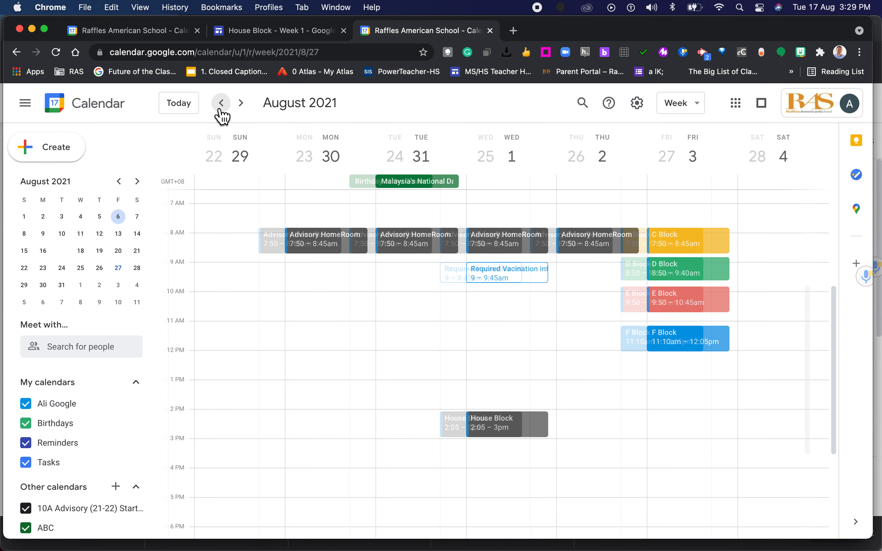
click(222, 113)
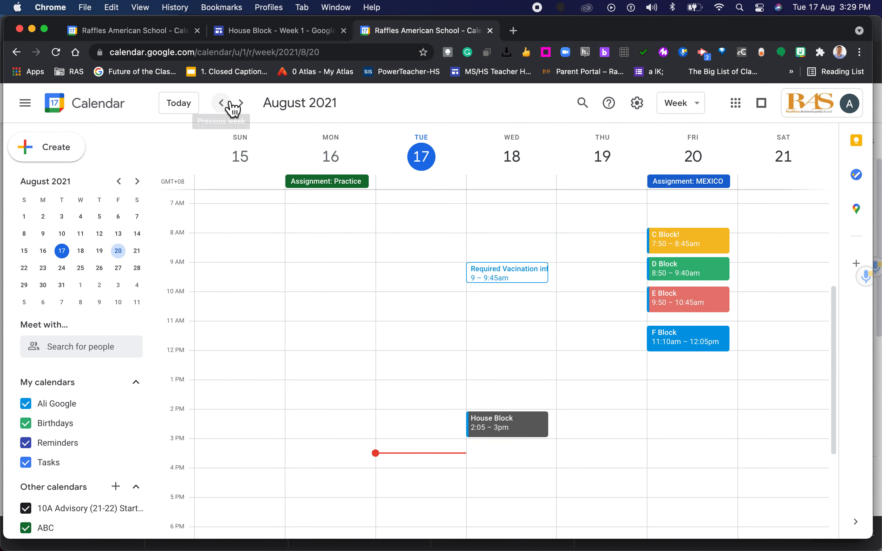
- Check the G Block times in the timetable and start an event titled "G Block" on Friday, August 20, after F Block
click(674, 360)
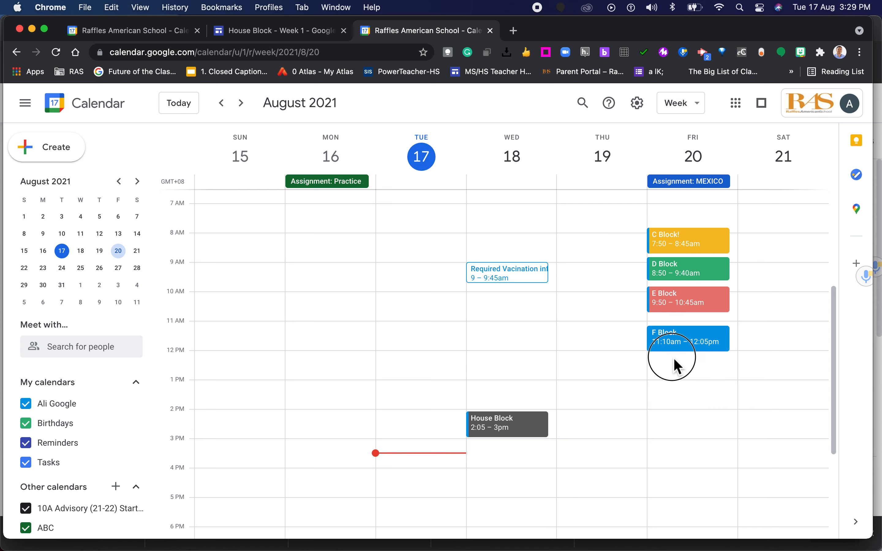
click(279, 30)
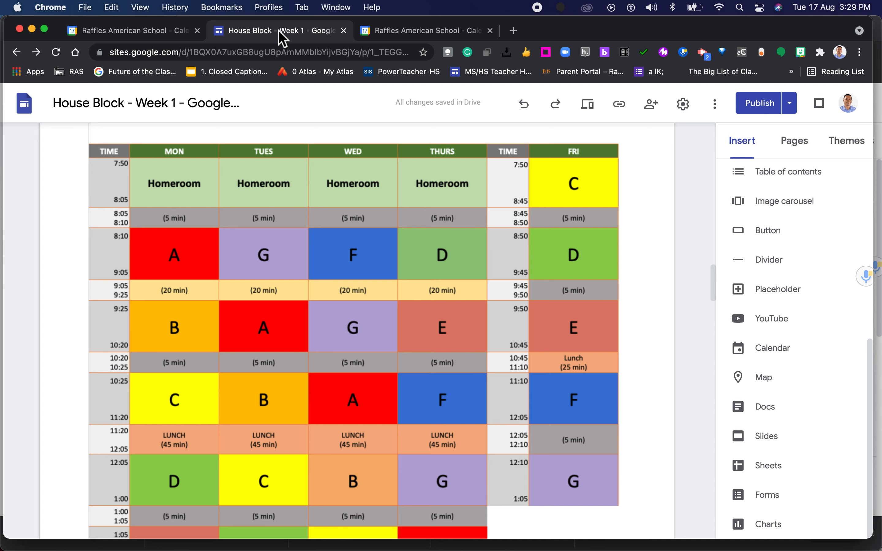
click(391, 40)
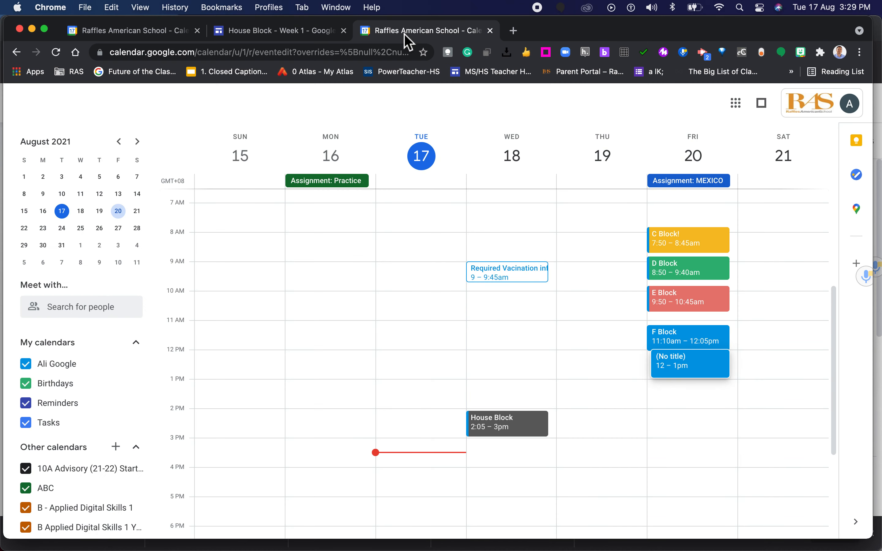
click(711, 359)
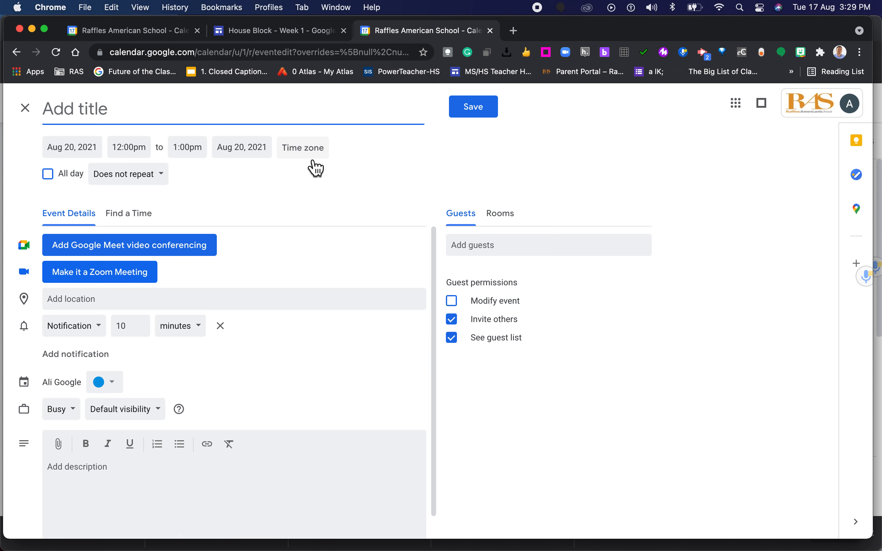
text(G Block)
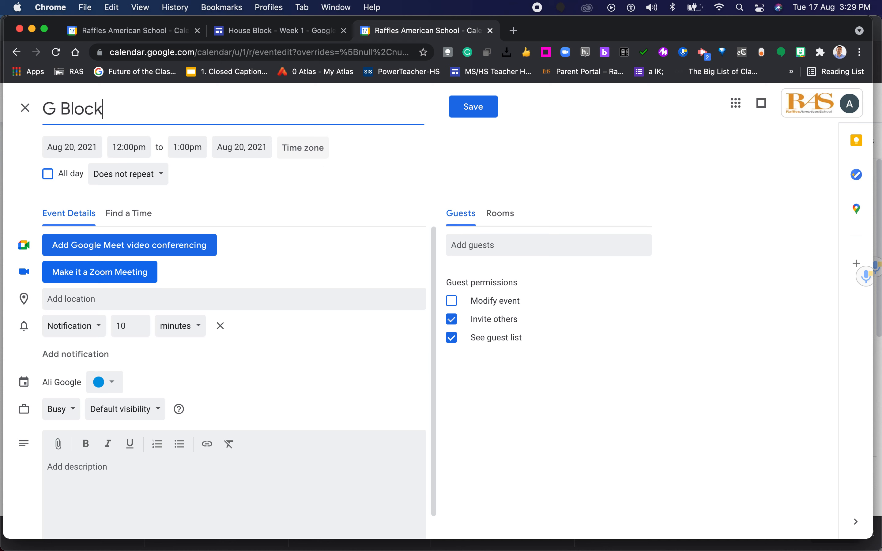
- Set the G Block event's start time to 12:10pm and its end time to 1:05pm
click(128, 149)
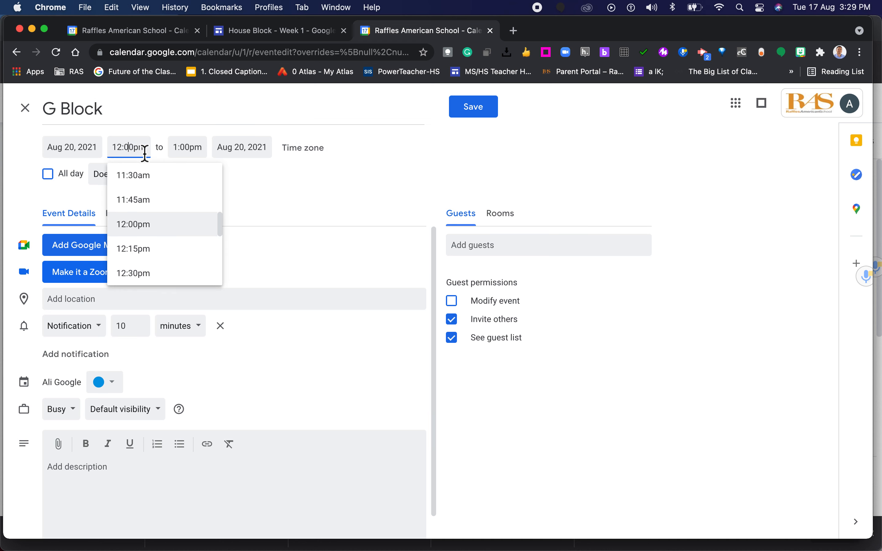
text(1)
click(193, 147)
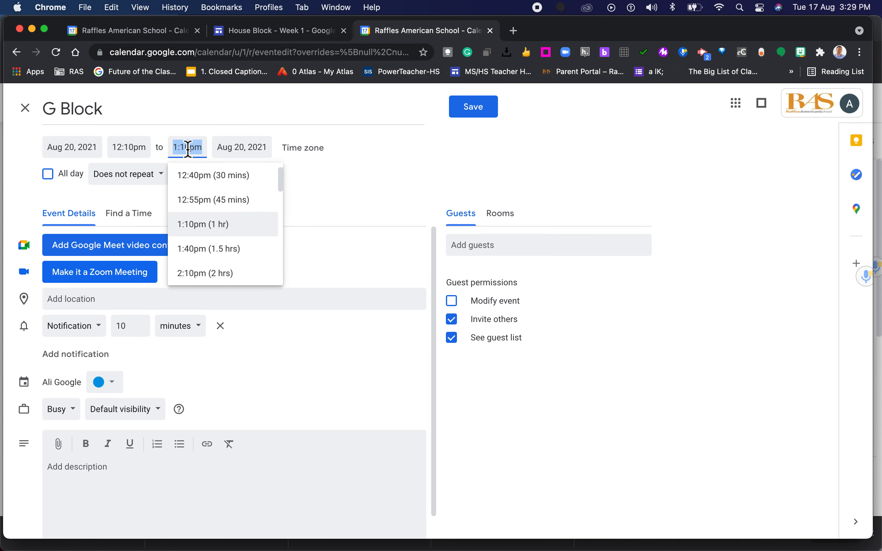
key(BackSpace)
text(5)
- Make G Block repeat weekly on Friday, colour it Lavender, and save the event
click(142, 182)
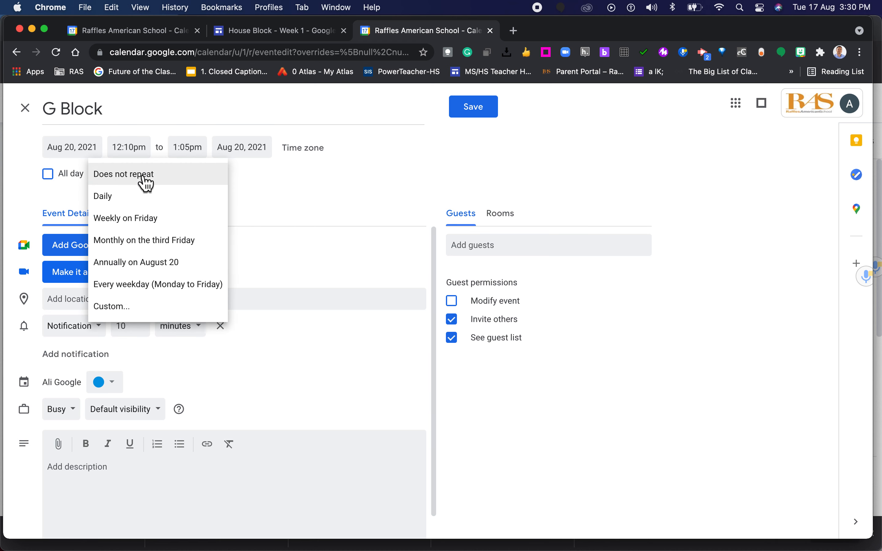
click(146, 219)
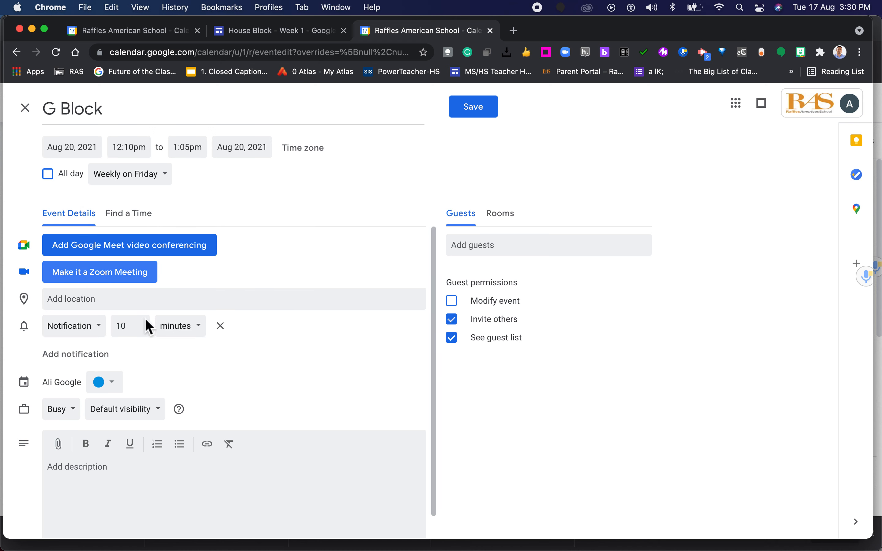
click(119, 385)
click(121, 452)
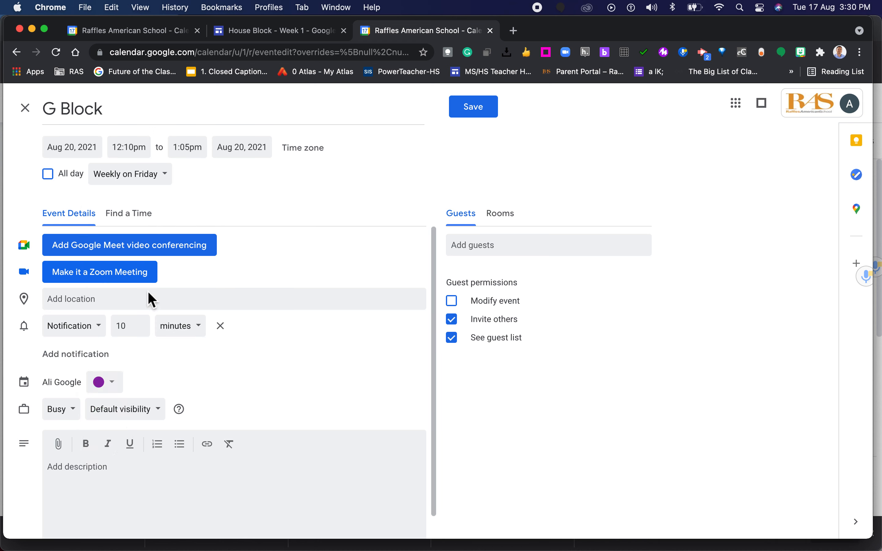
click(111, 390)
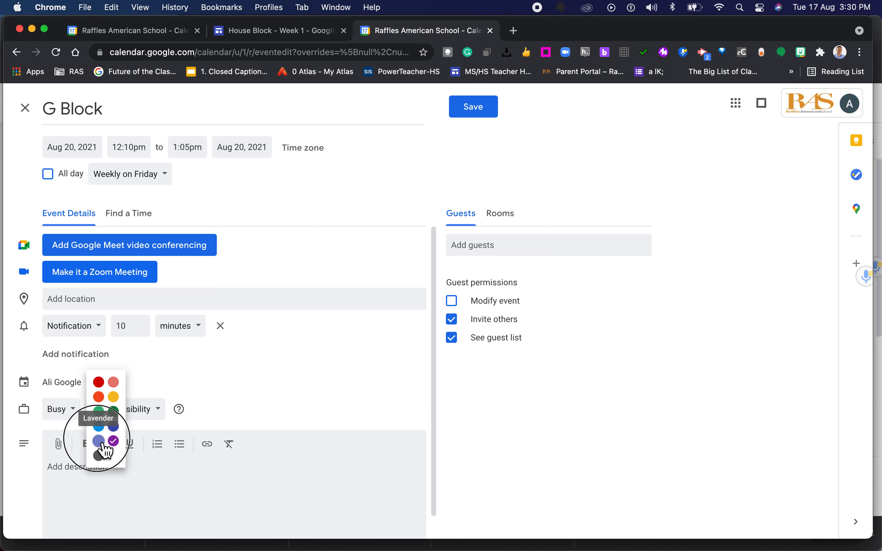
click(102, 450)
click(473, 109)
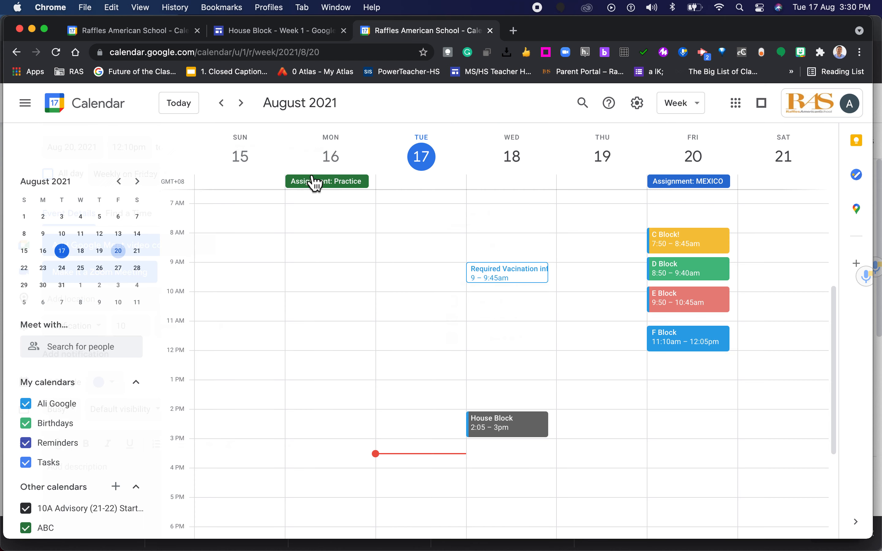
- Compare the blocks in the August 15–21 and August 22–28 weeks, finishing on the August 22–28 week
click(248, 110)
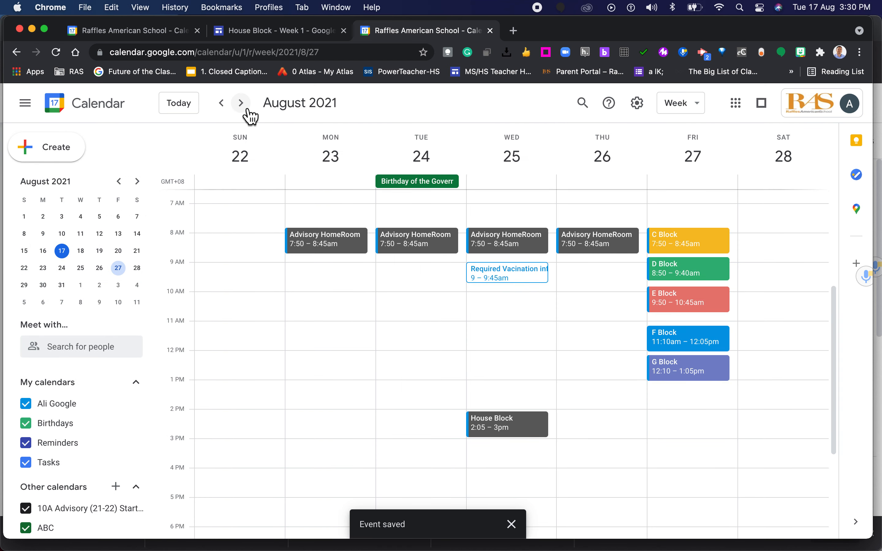
click(226, 111)
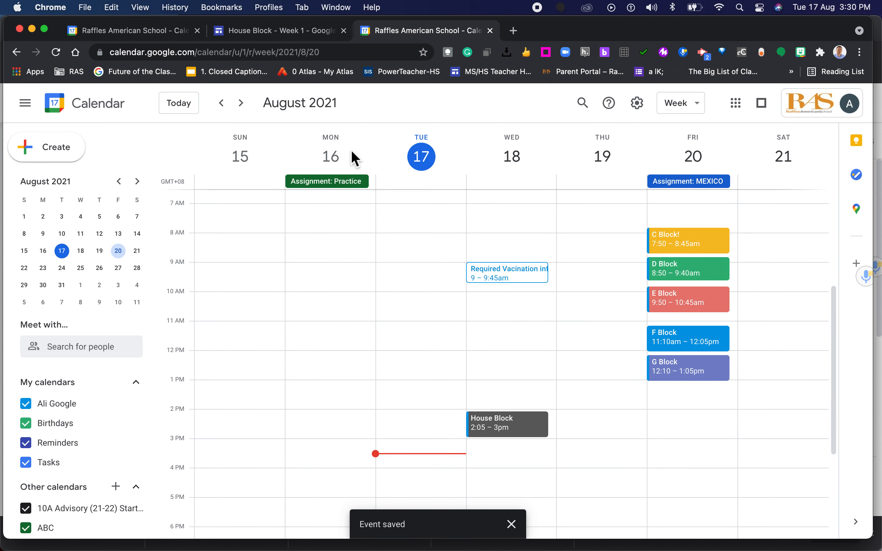
click(248, 108)
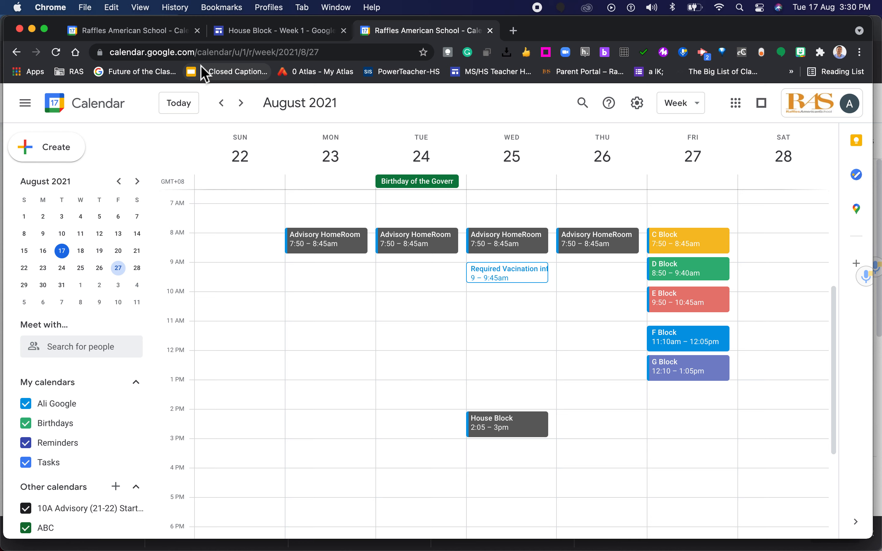
click(224, 106)
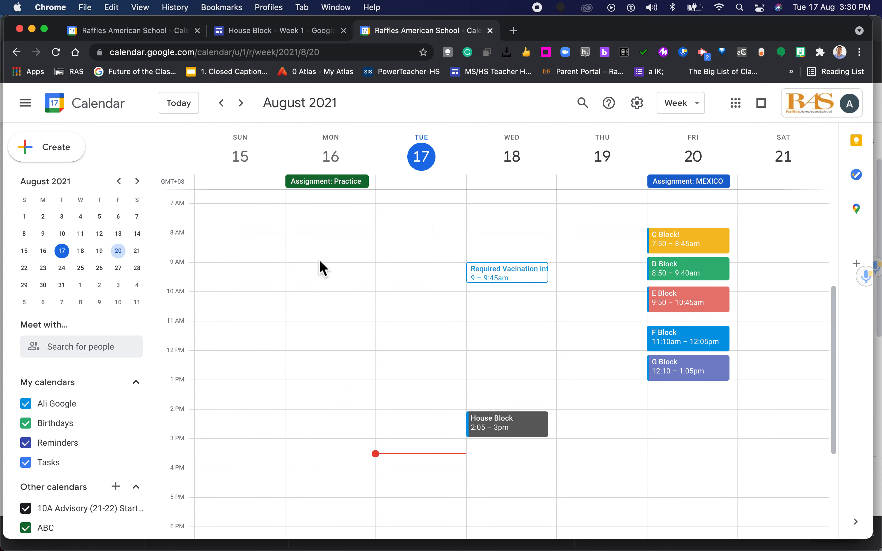
click(248, 107)
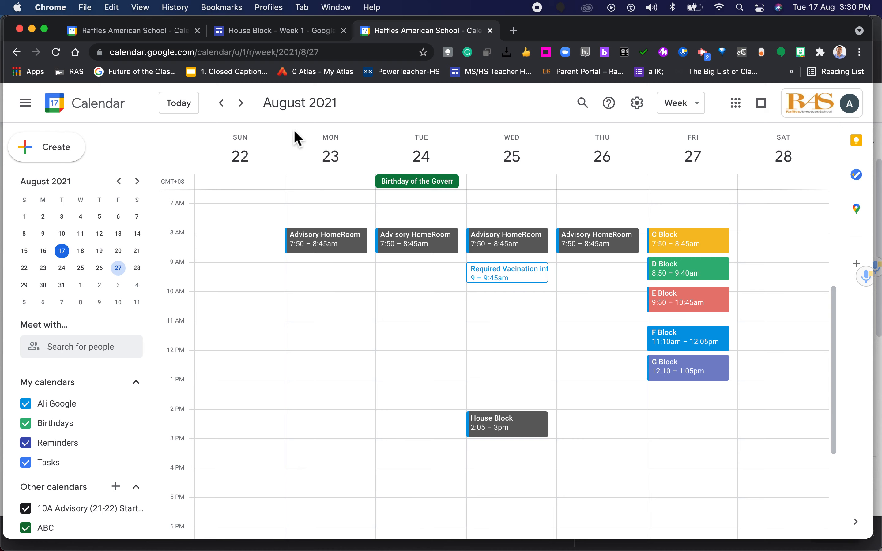
- Check the Monday column of the timetable and start an event titled "A Block" on Monday, August 23, below Advisory HomeRoom
click(279, 34)
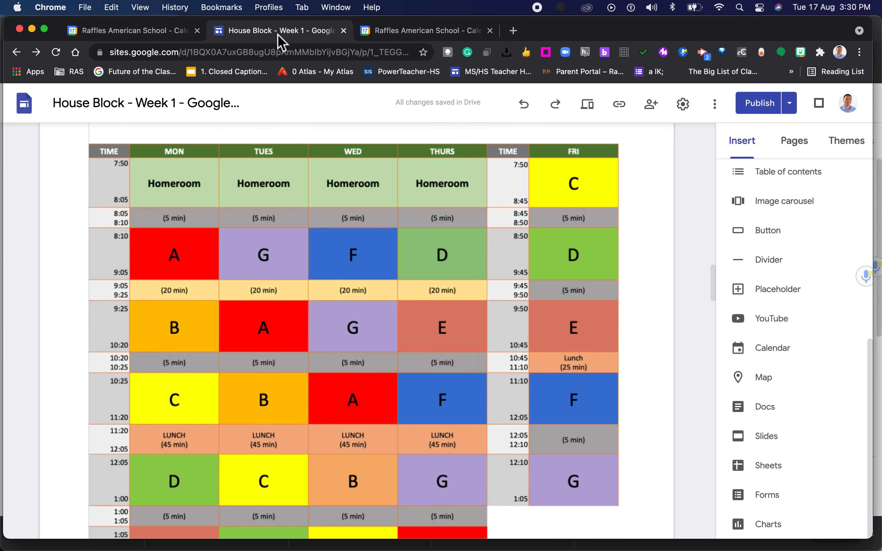
click(408, 33)
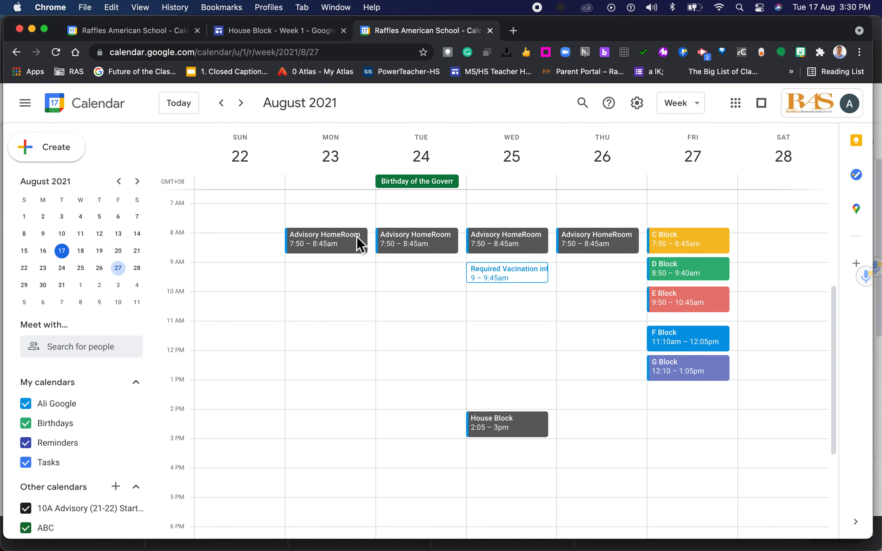
double_click(307, 265)
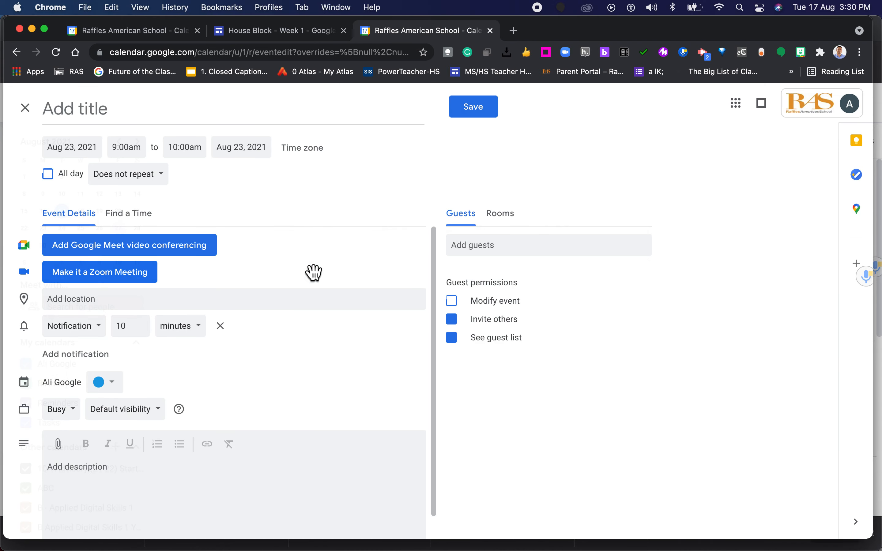
click(103, 120)
text(a)
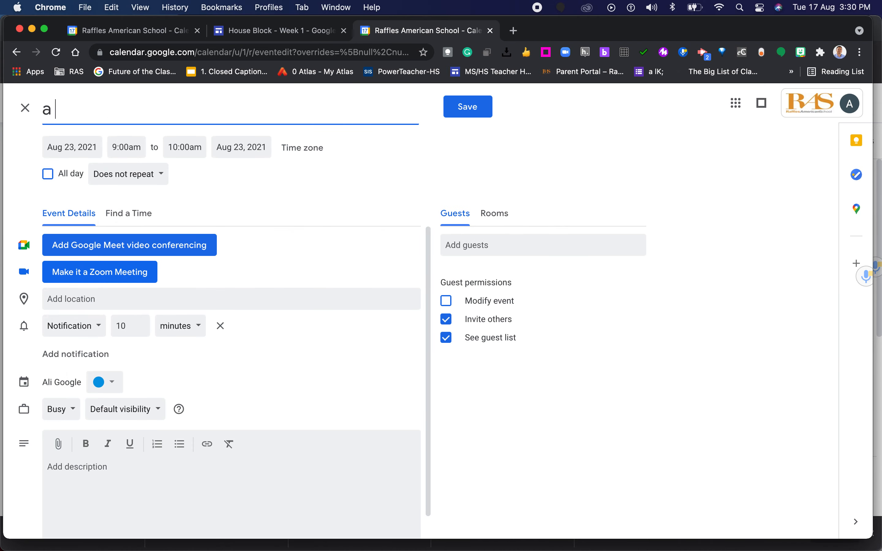
key(BackSpace)
text(A Block)
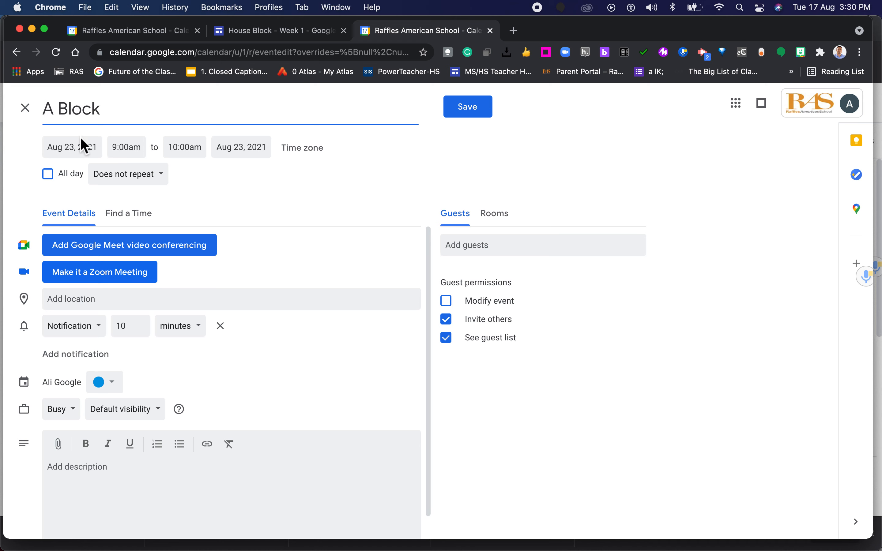
- Set the A Block event's start time to 8:10pm and its end time to 9:05pm
click(125, 149)
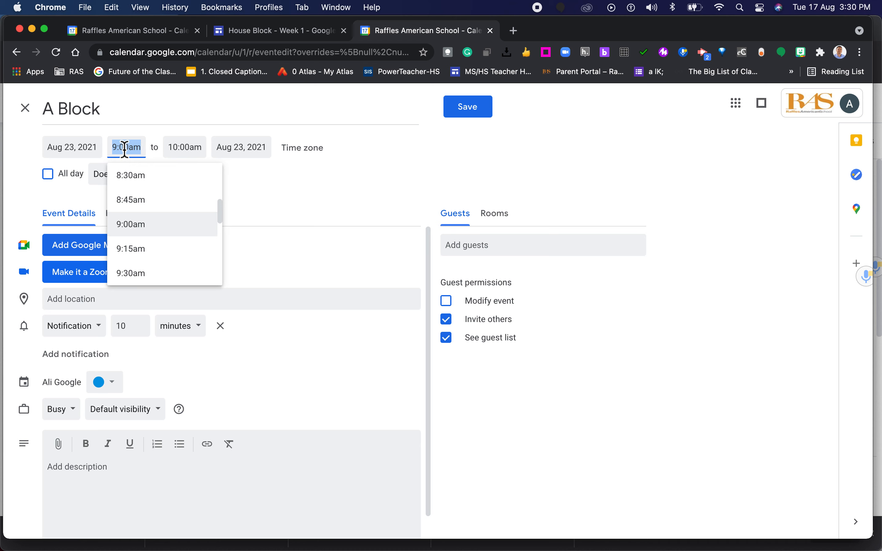
text(8L)
key(BackSpace)
text(:10)
key(Tab)
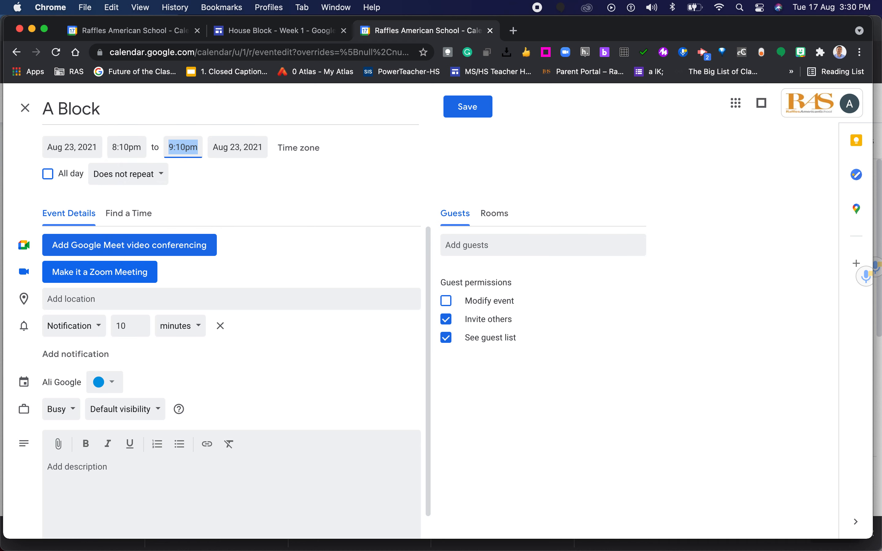
text(9;0)
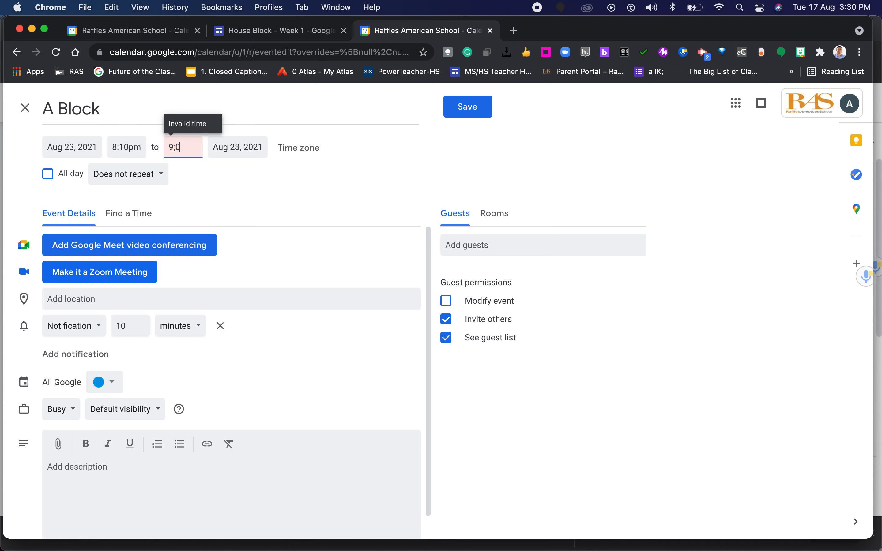
text(5)
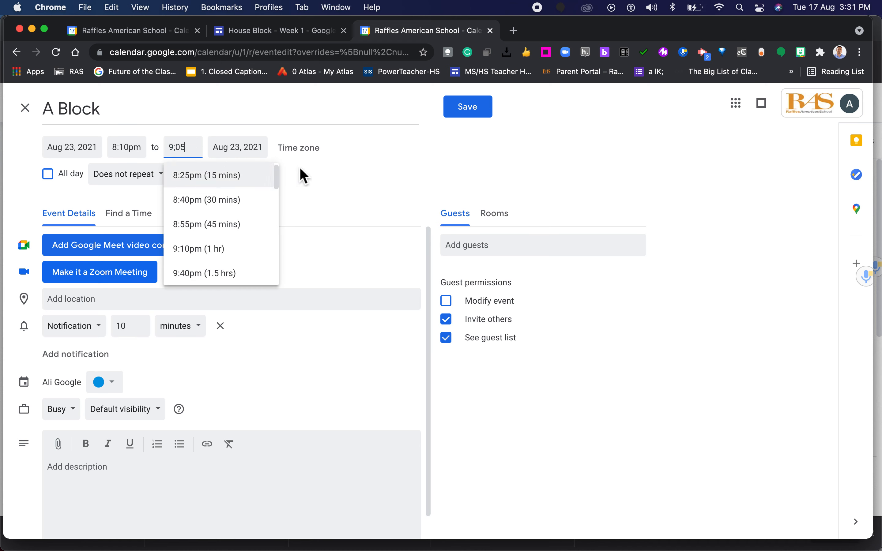
key(Tab)
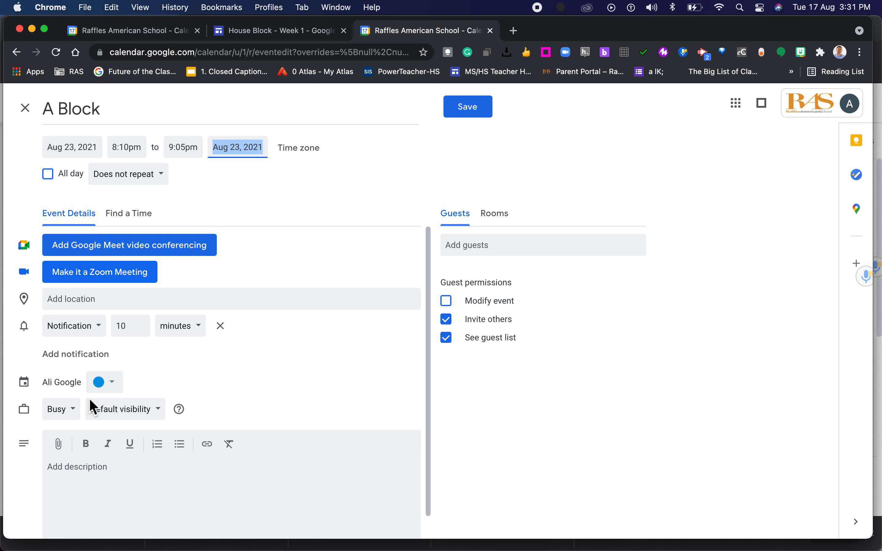
- Colour A Block red, make it repeat weekly on Monday, and save the event
click(109, 388)
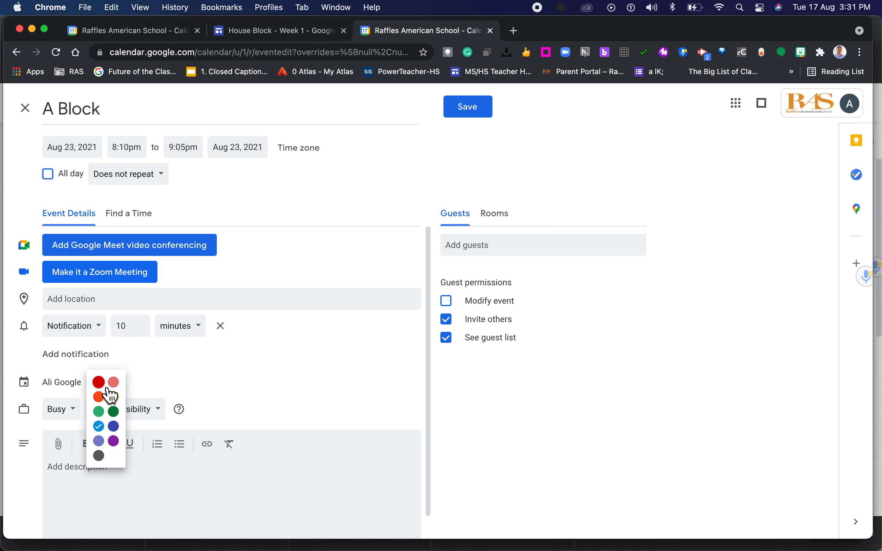
click(106, 387)
click(136, 170)
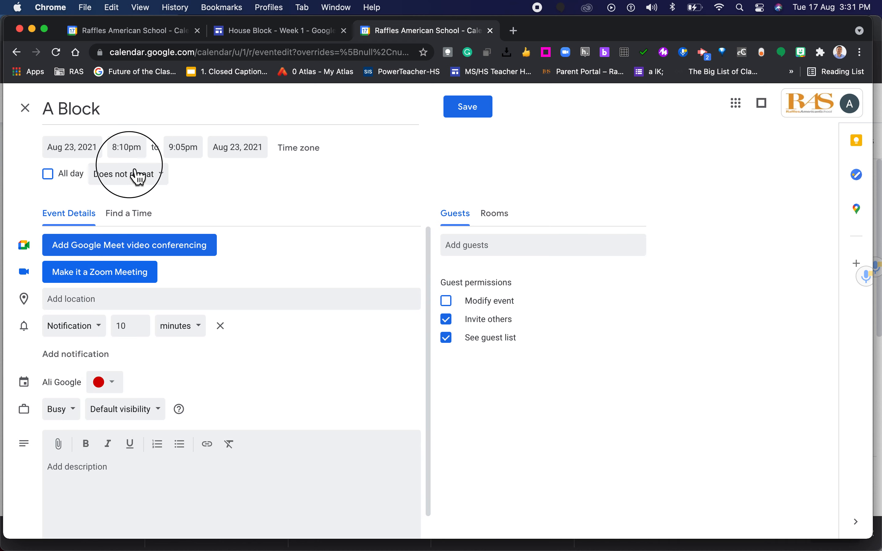
click(140, 219)
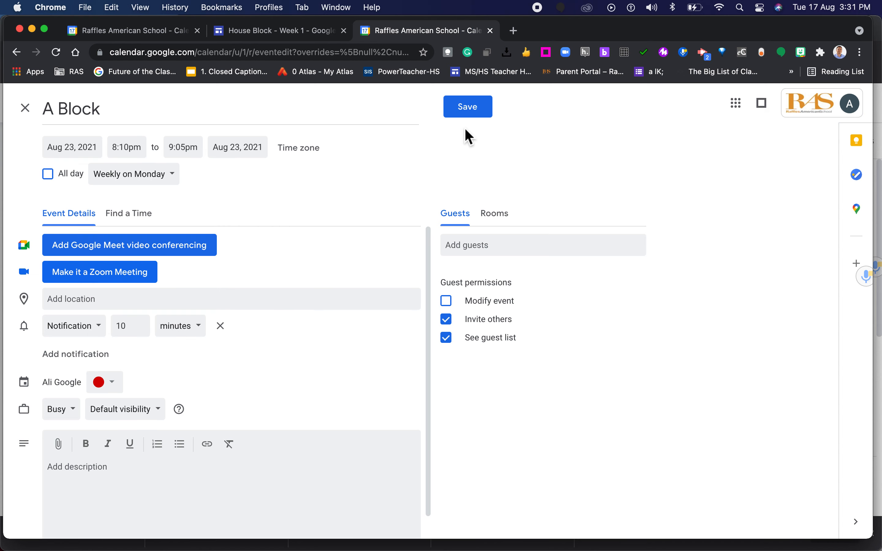
click(470, 111)
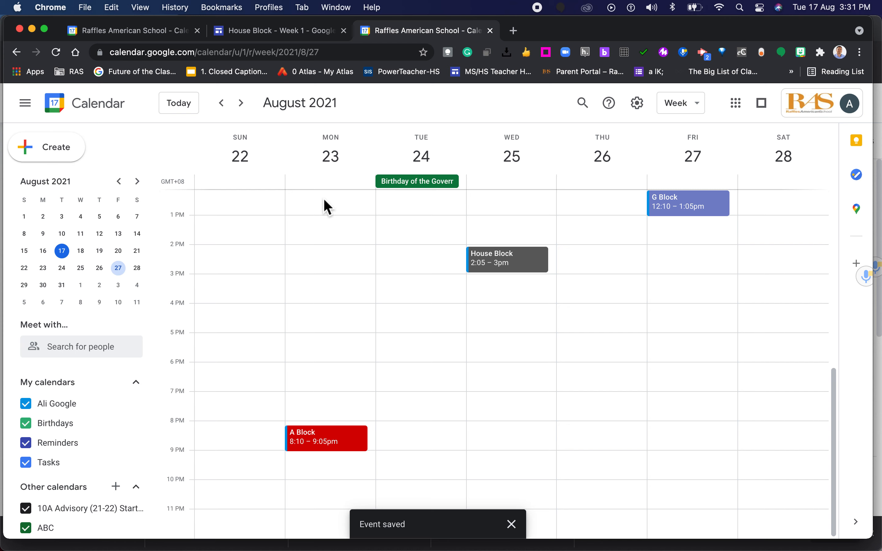
- Open Monday's A Block for editing and change its start time to 8:10am
click(338, 451)
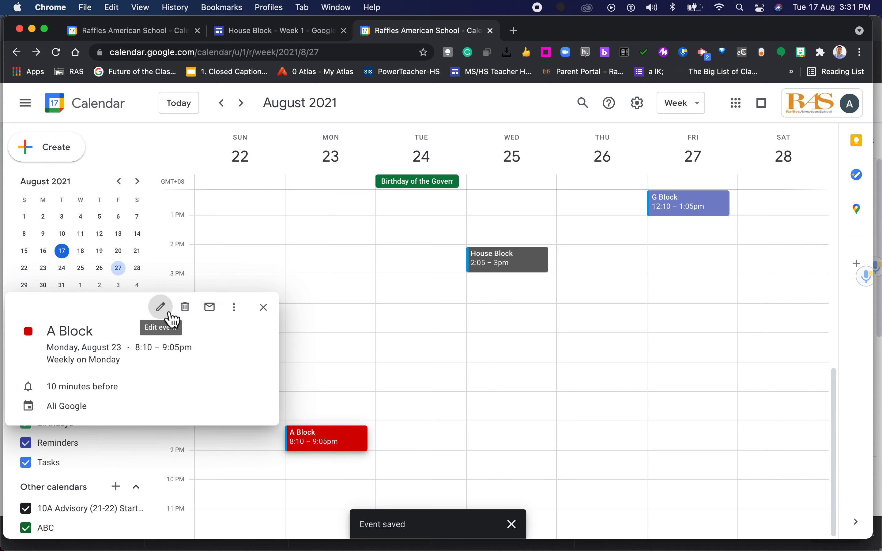
click(169, 314)
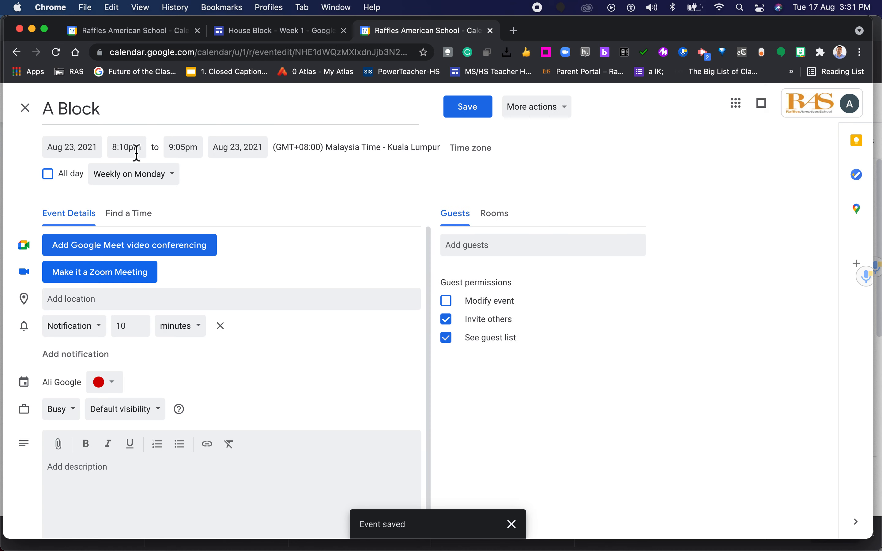
click(129, 147)
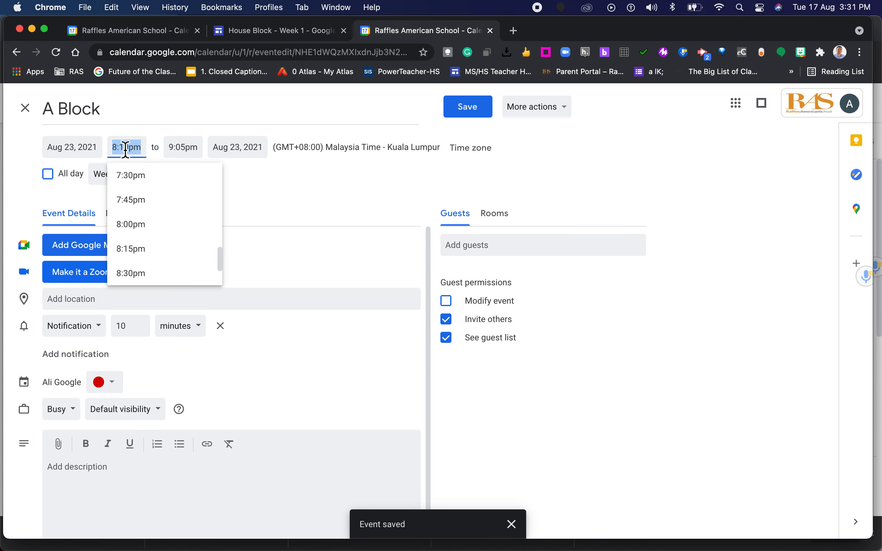
click(139, 150)
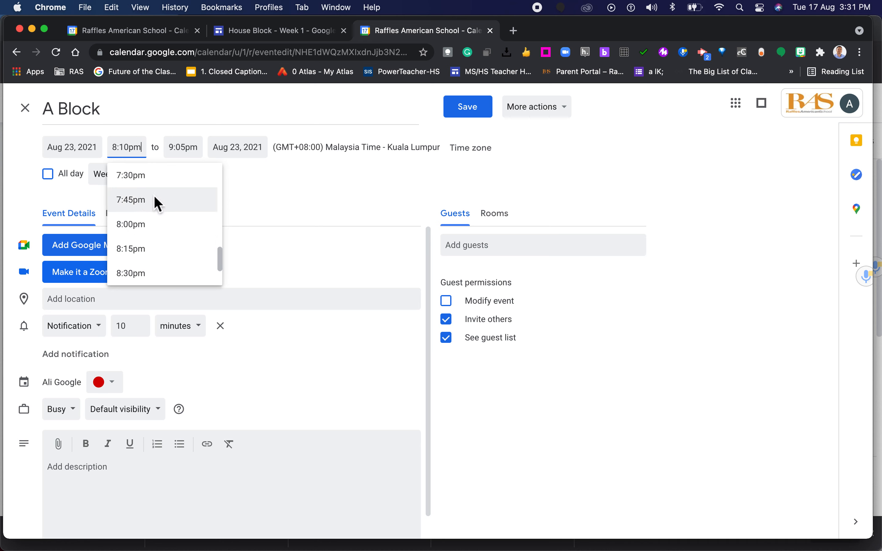
scroll(152, 250, down, 1)
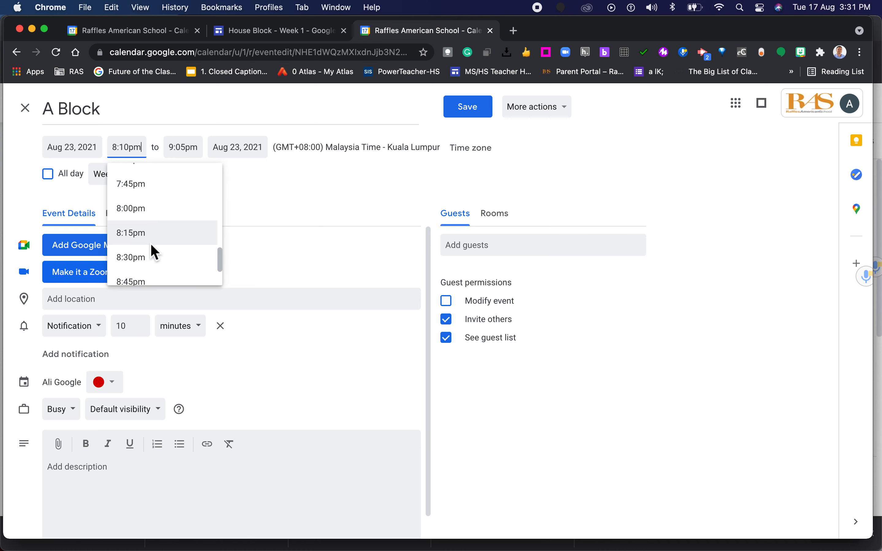
scroll(152, 246, up, 15)
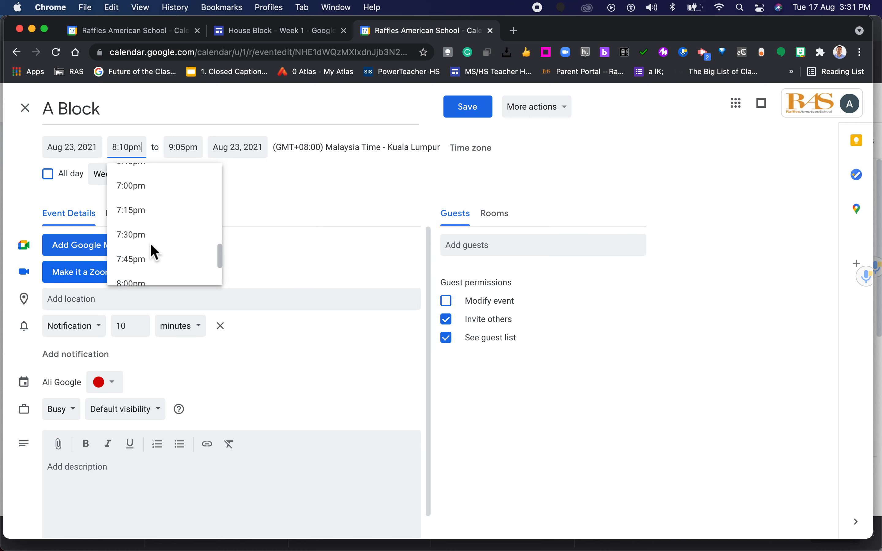
click(134, 150)
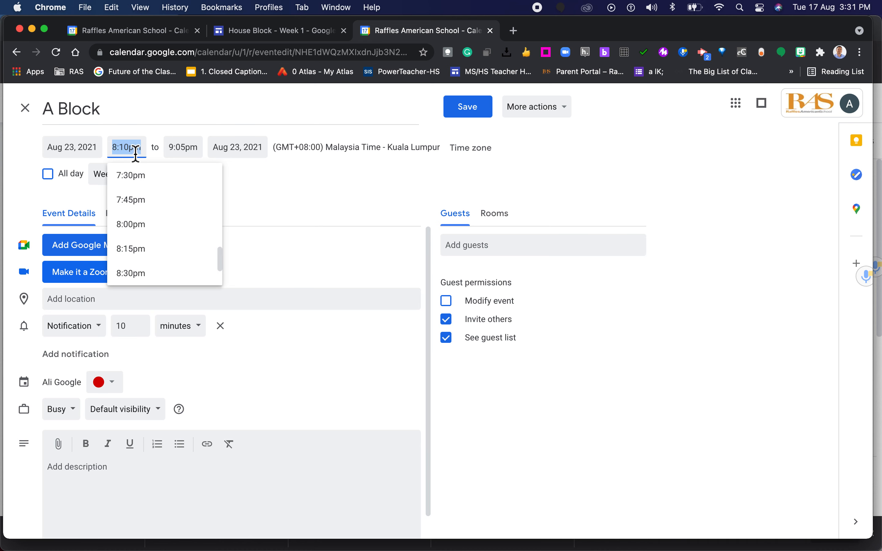
click(134, 147)
click(140, 150)
text(a)
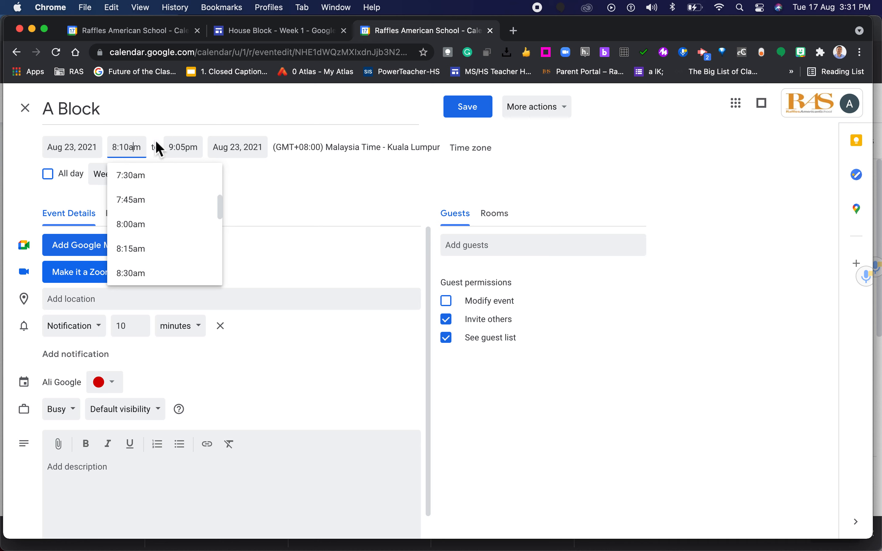
- Check that A Block's end time is also in the morning, and save the change for all events in the series
click(184, 148)
click(192, 147)
double_click(194, 150)
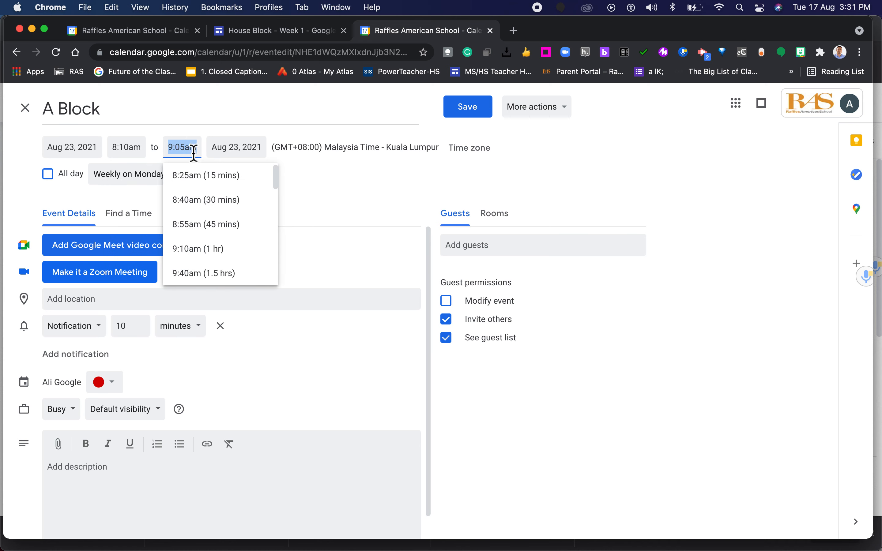
click(461, 111)
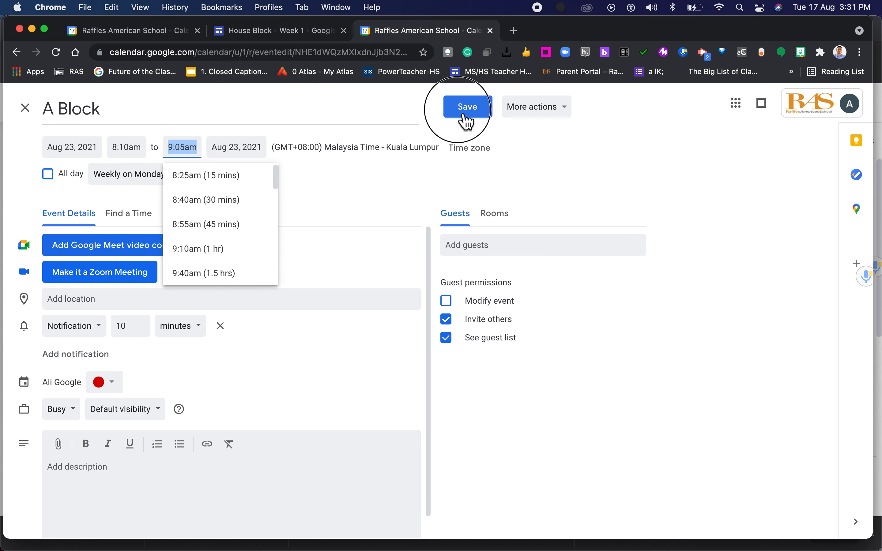
click(397, 324)
click(520, 366)
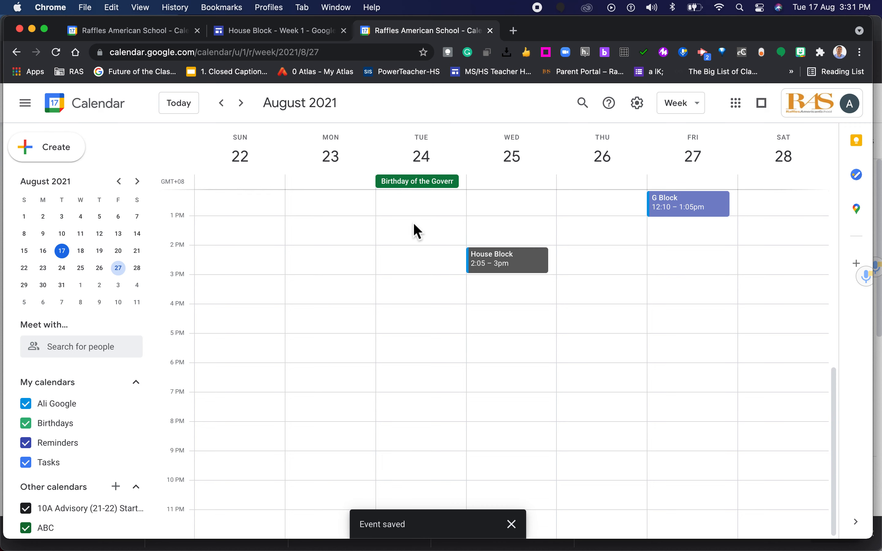
- Set Advisory HomeRoom's end time to 8:05am and save the change for all events in the series
scroll(419, 267, up, 10)
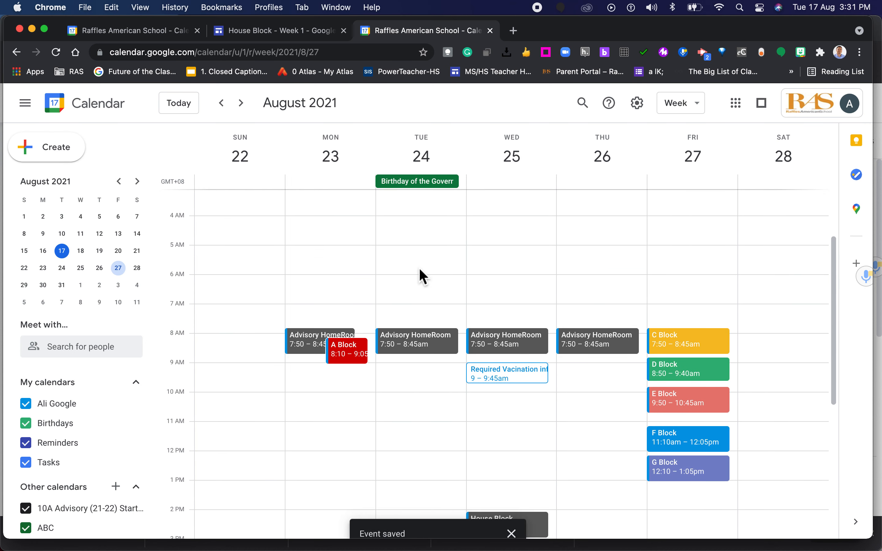
click(305, 351)
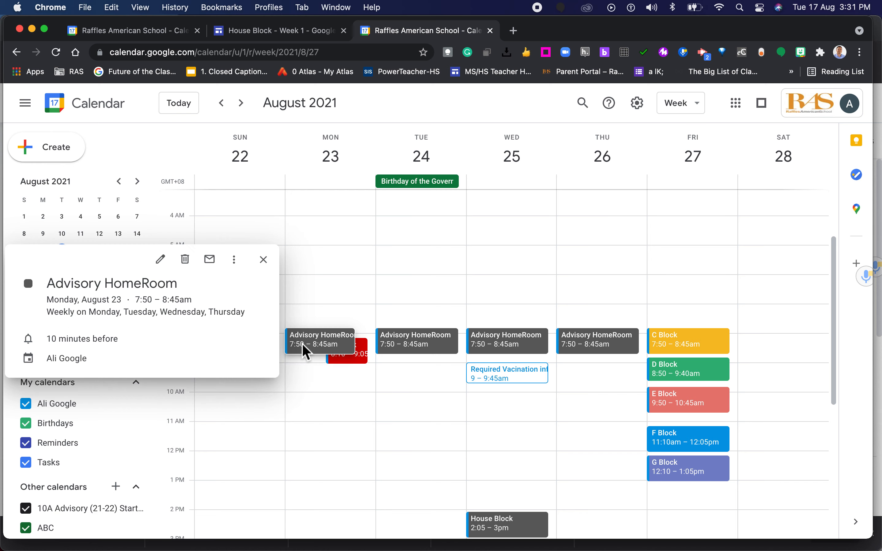
click(169, 266)
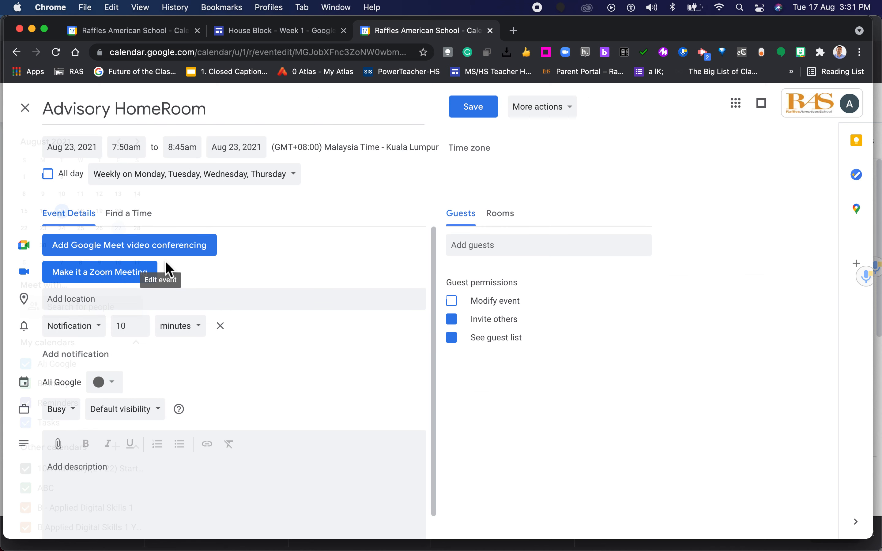
click(184, 151)
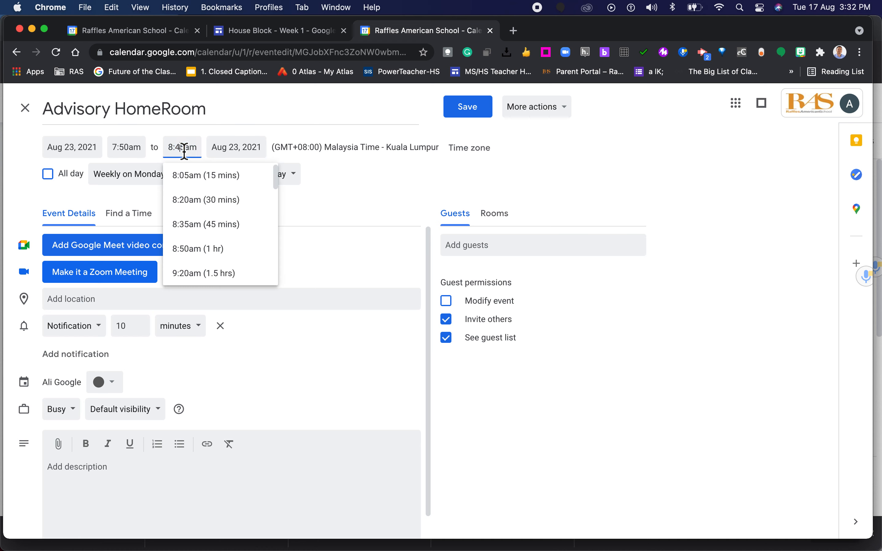
key(BackSpace)
text(0)
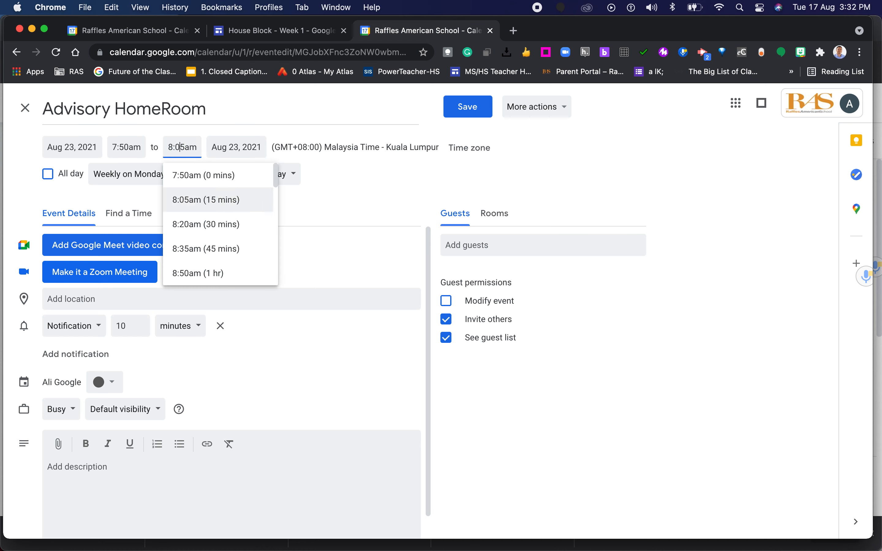
click(469, 107)
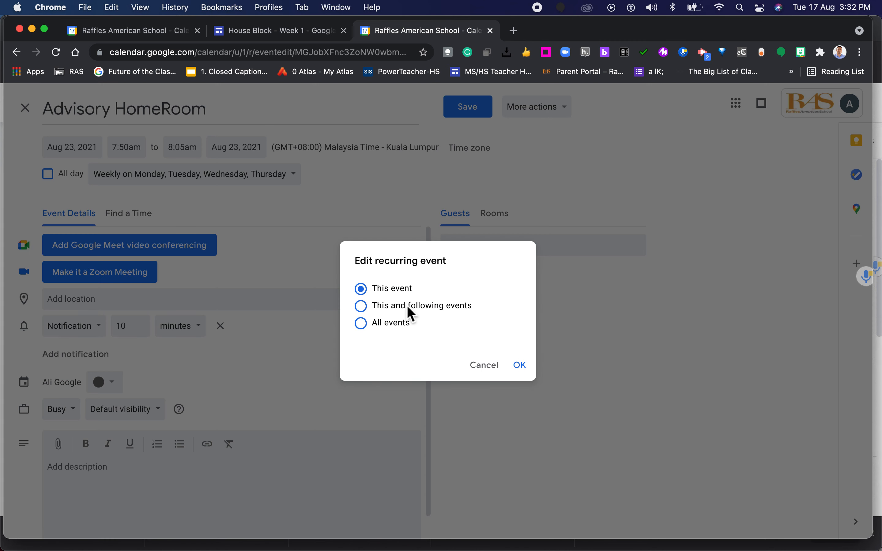
click(387, 329)
click(529, 368)
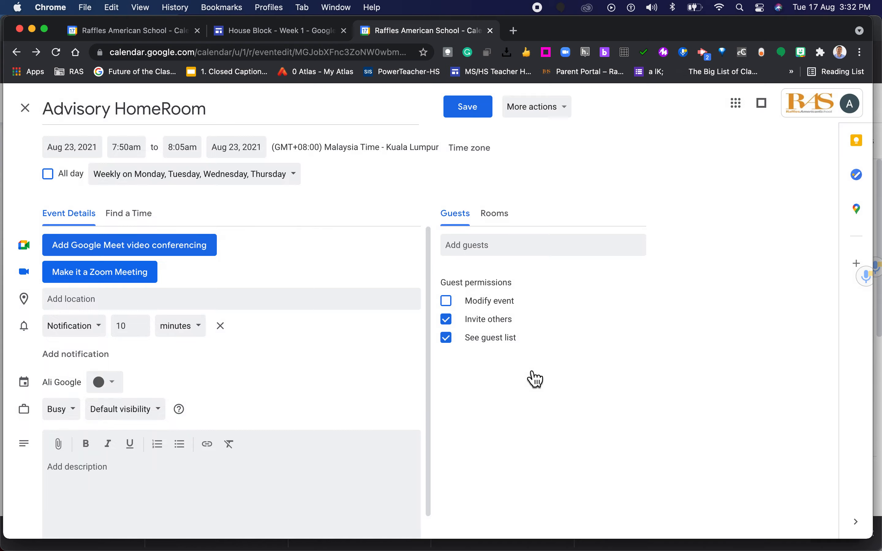
click(479, 111)
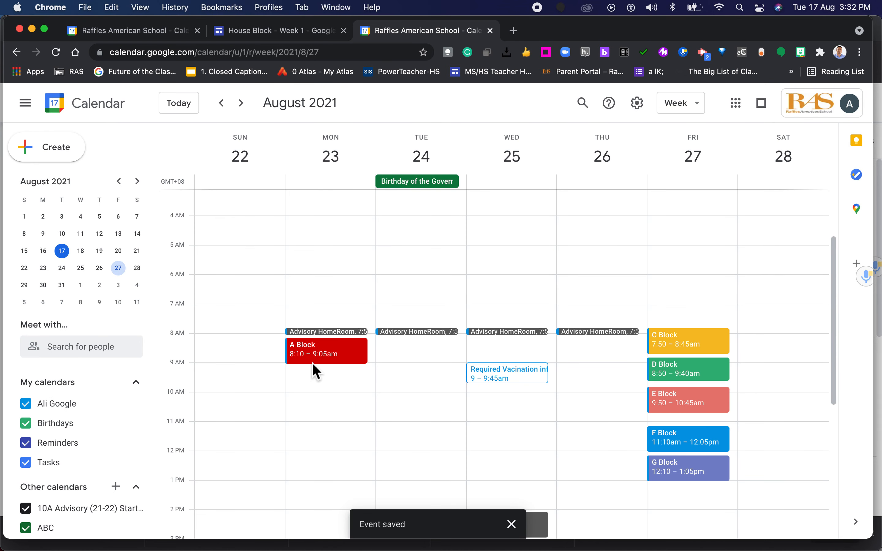
- Check the Monday column of the timetable and start a new event on Monday, August 23, just below A Block
click(272, 31)
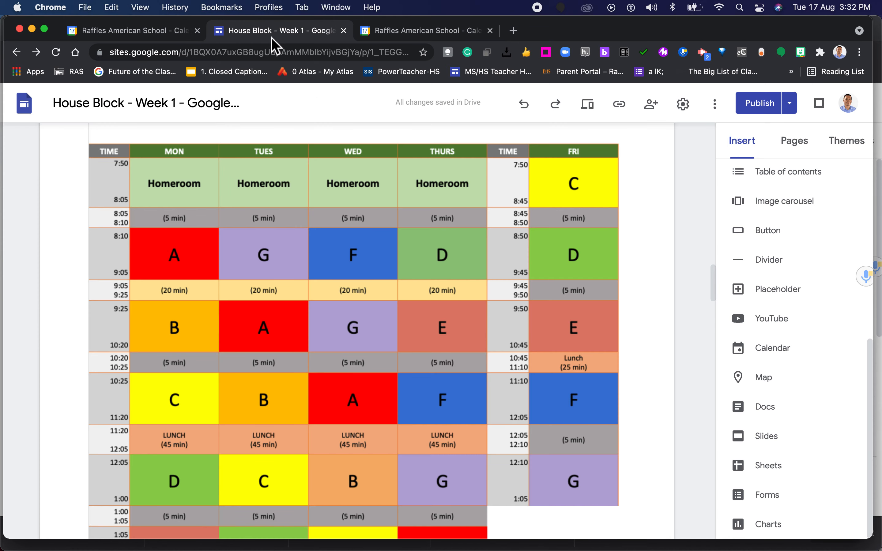
scroll(161, 346, down, 2)
scroll(161, 345, down, 2)
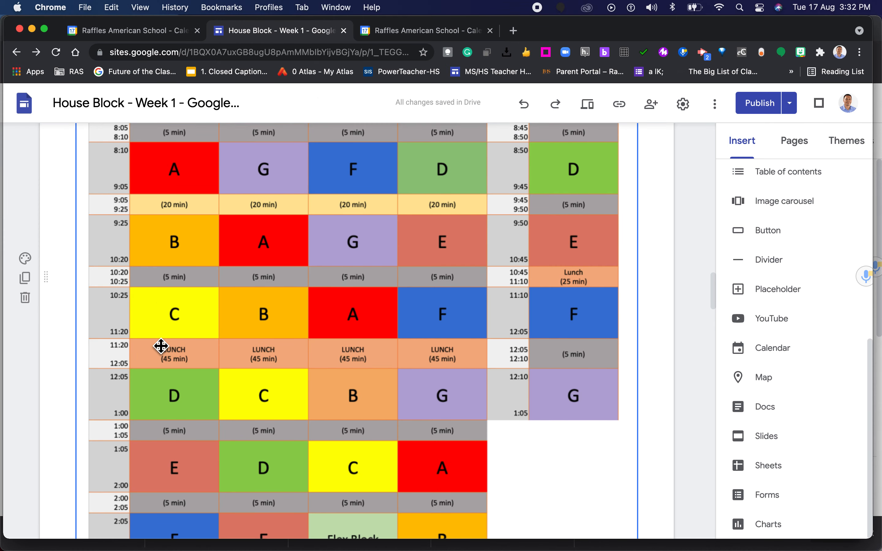
scroll(161, 346, up, 1)
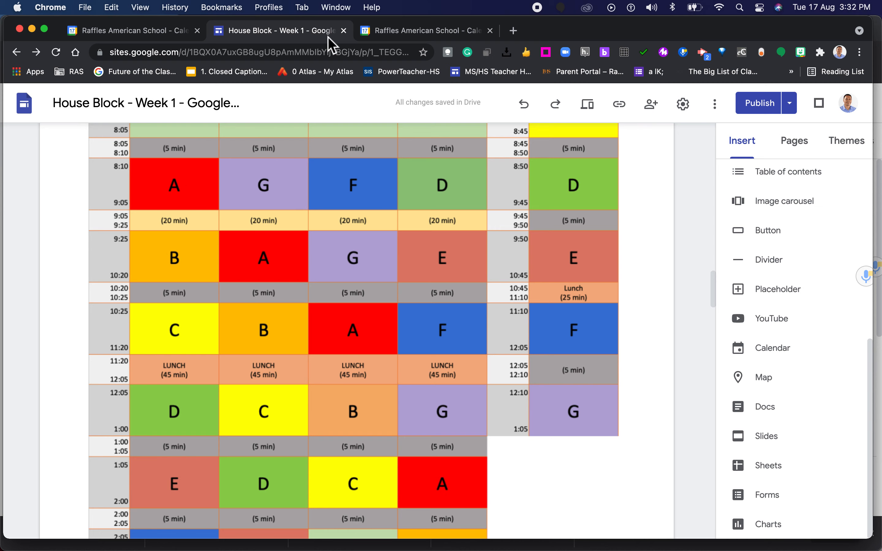
click(417, 34)
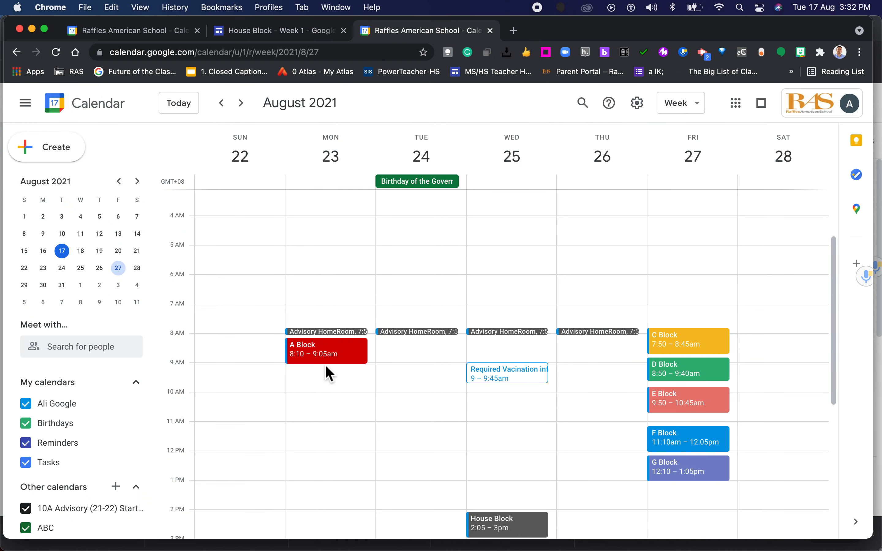
click(331, 371)
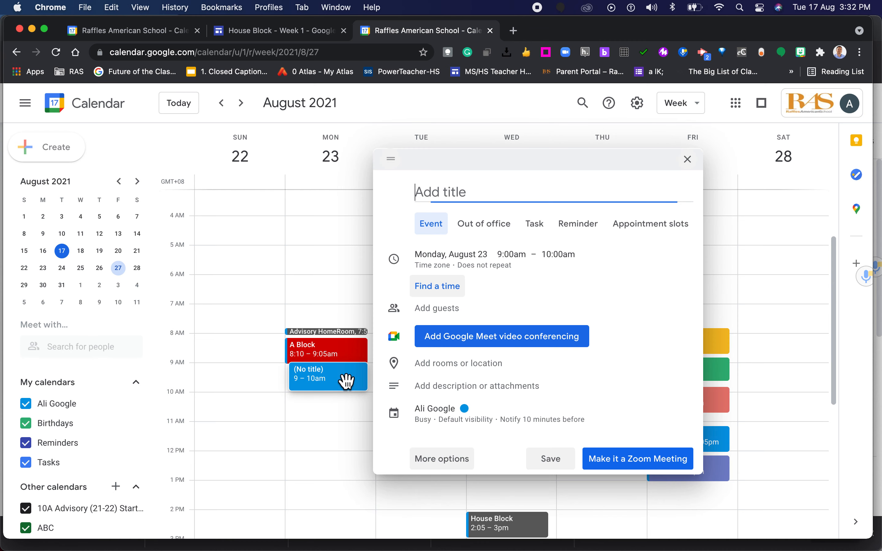
- Set the new Monday event's start time to 9:25am
click(512, 256)
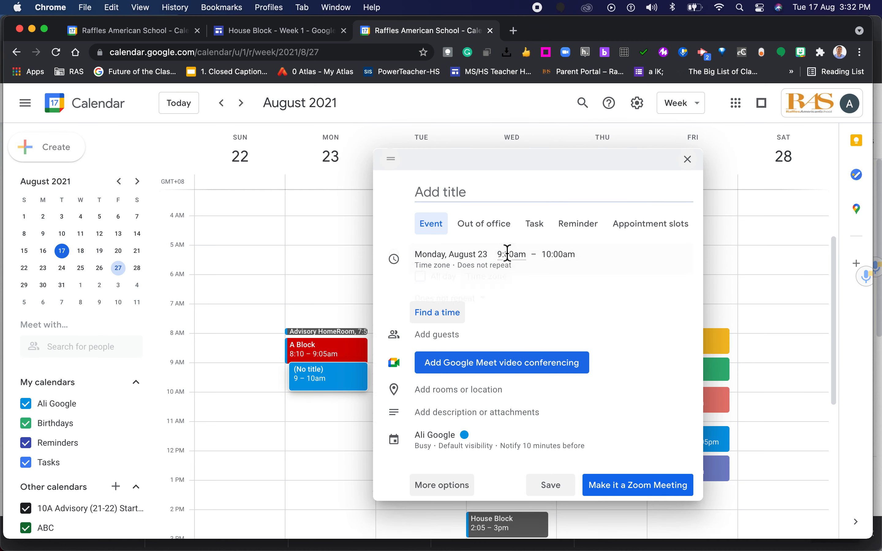
key(BackSpace)
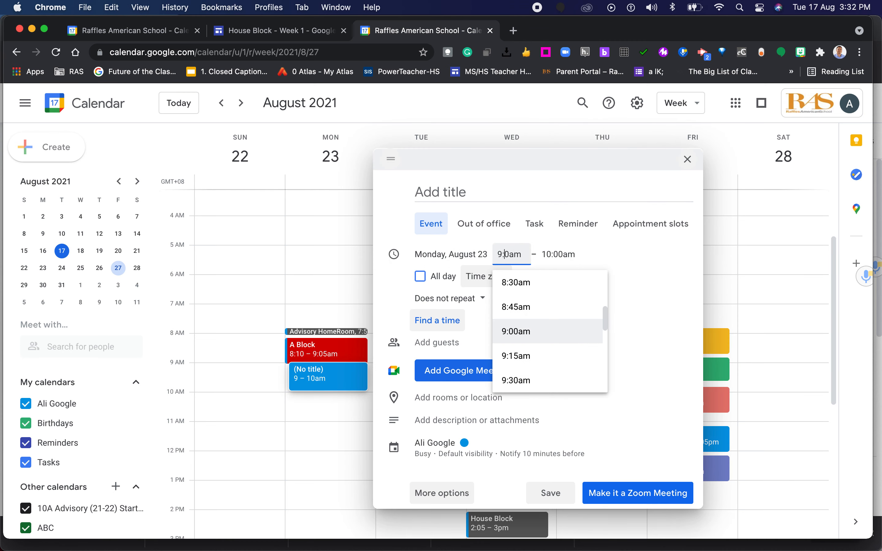
text(2)
click(558, 258)
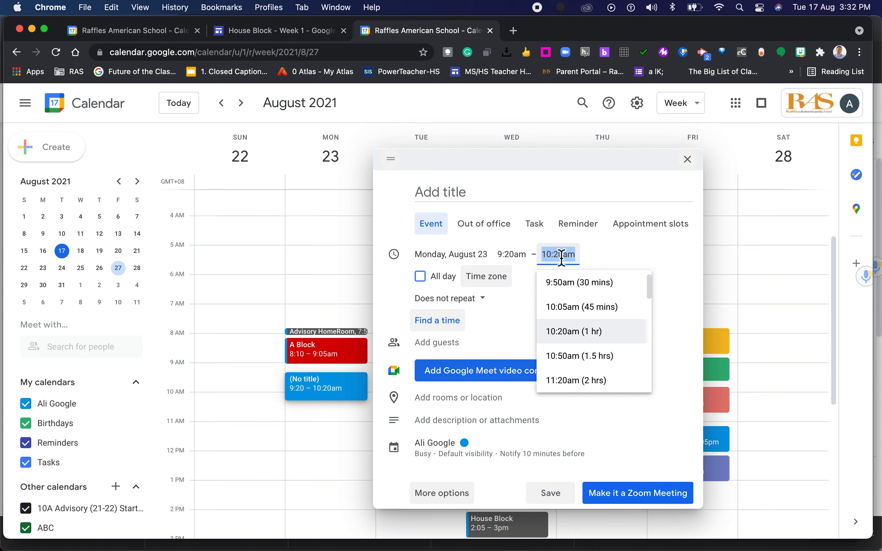
click(565, 258)
click(510, 254)
click(517, 255)
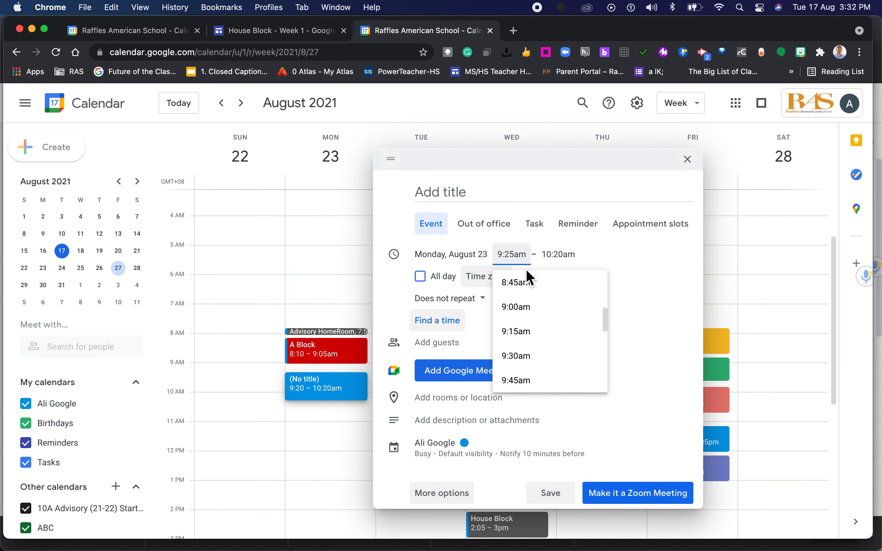
- Check the timetable for the 9:25 Monday class and title the new event "B Block"
click(624, 189)
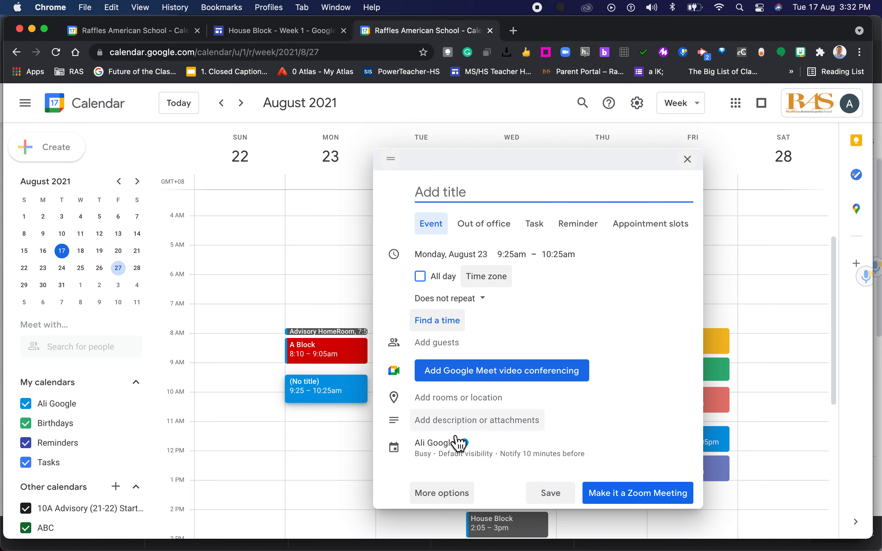
click(289, 33)
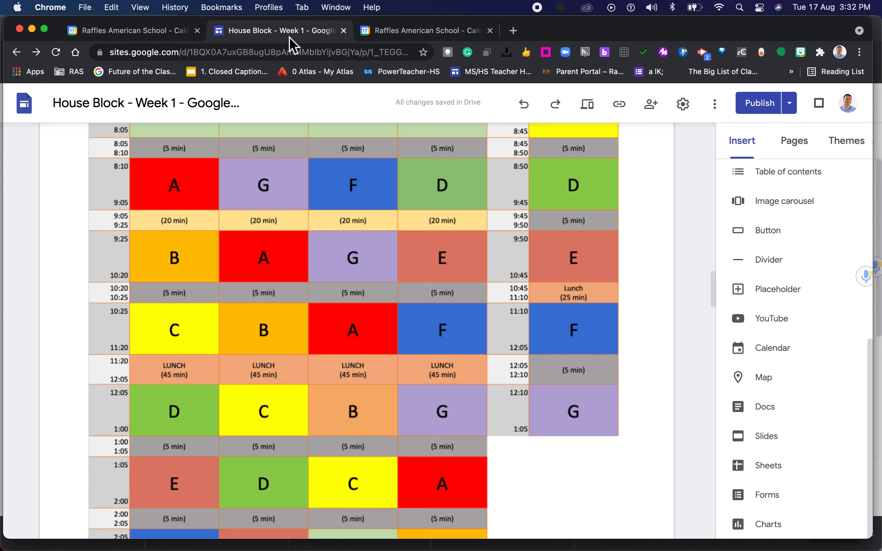
click(416, 33)
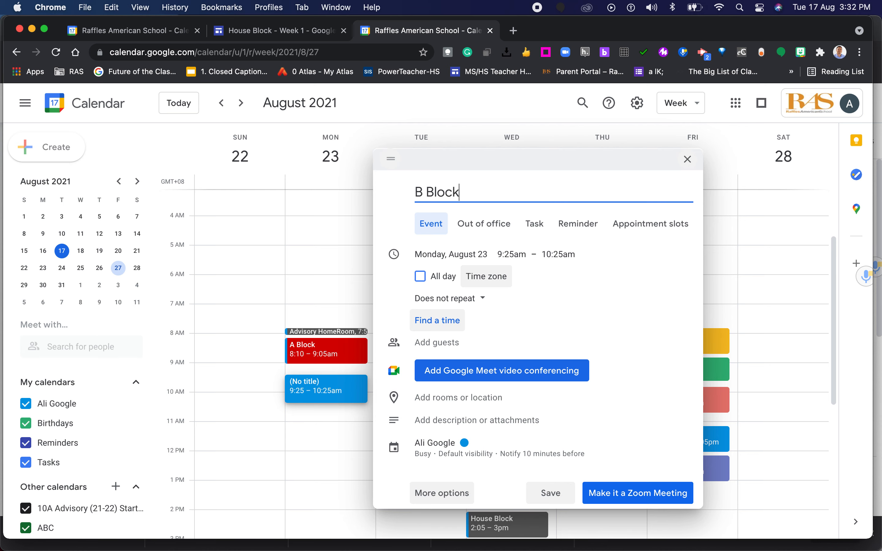
- Colour B Block orange and make it repeat weekly on Monday
click(471, 449)
click(498, 359)
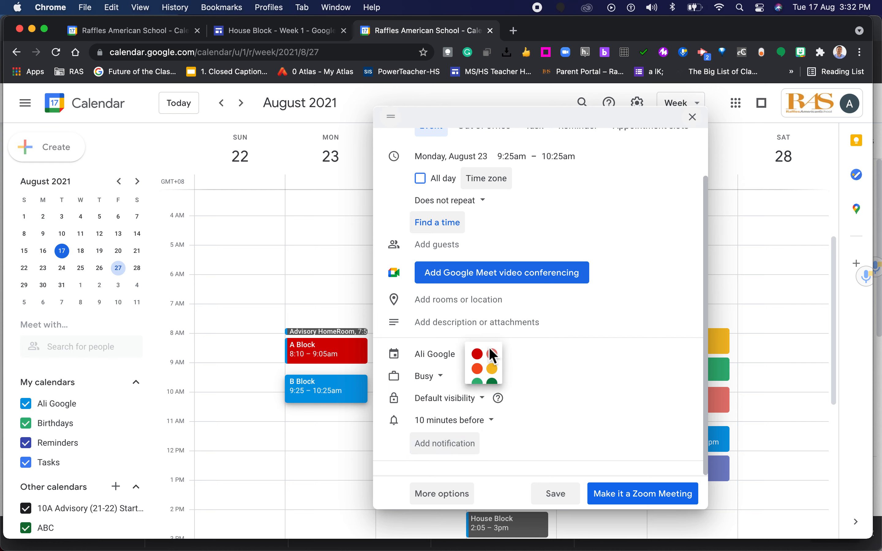
click(485, 369)
scroll(601, 204, up, 2)
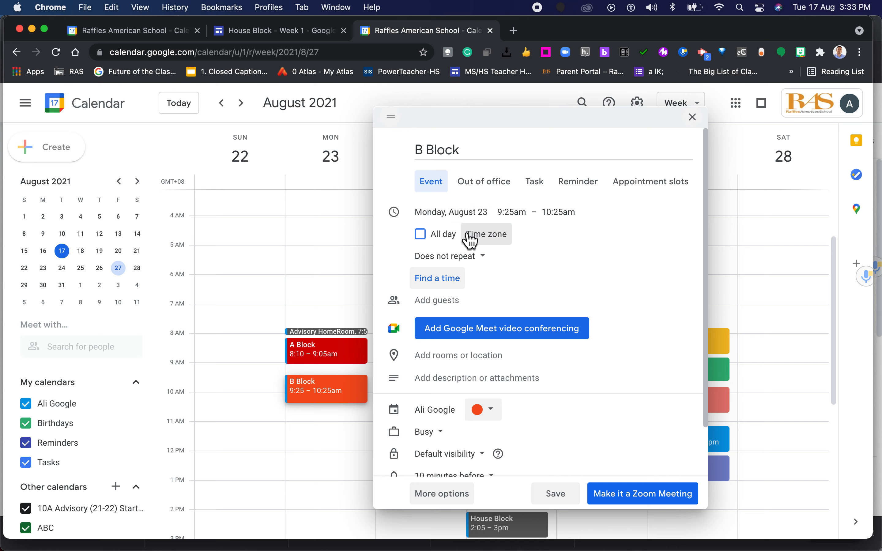
click(455, 259)
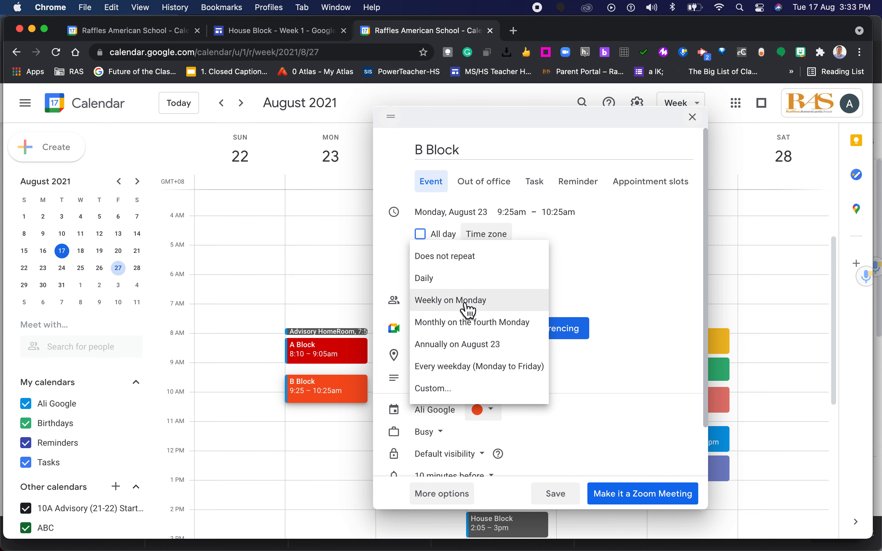
click(466, 306)
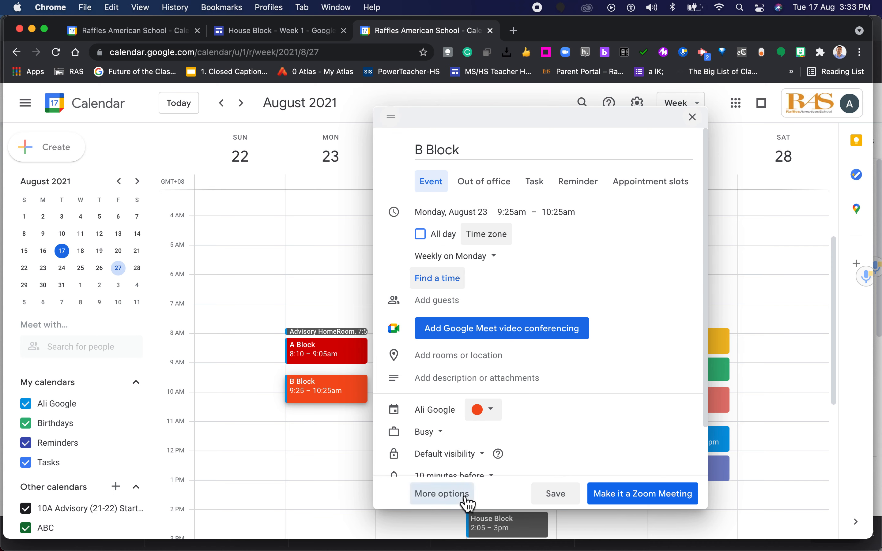
- Save B Block and start a new event just below it on Monday, August 23, checking the timetable for the class times
click(563, 497)
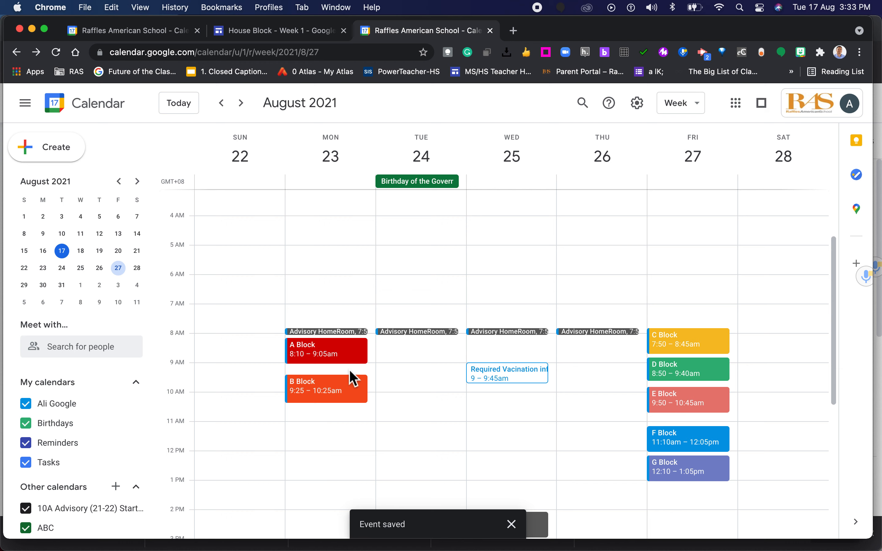
click(322, 418)
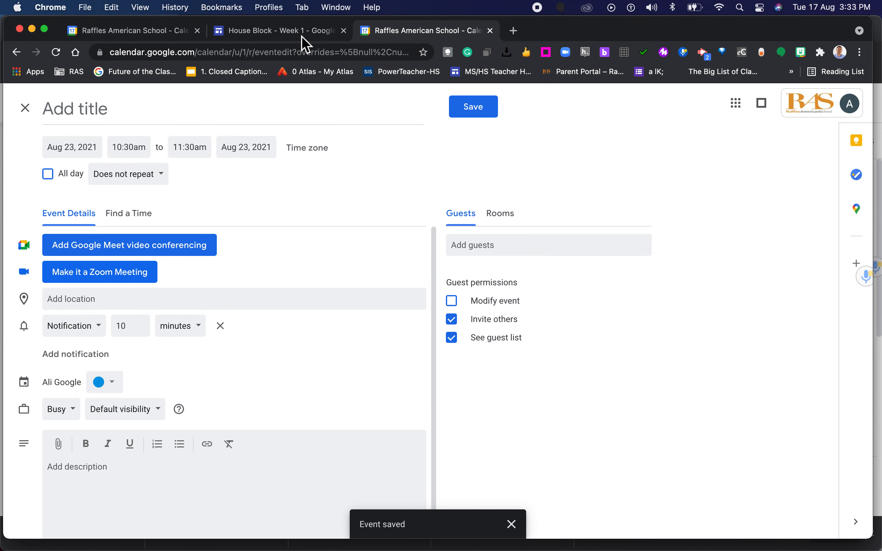
click(305, 45)
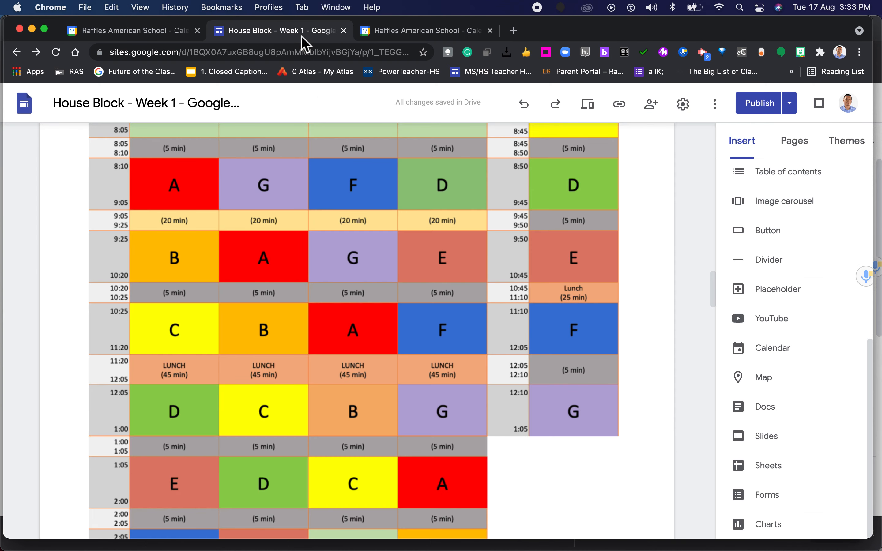
click(422, 35)
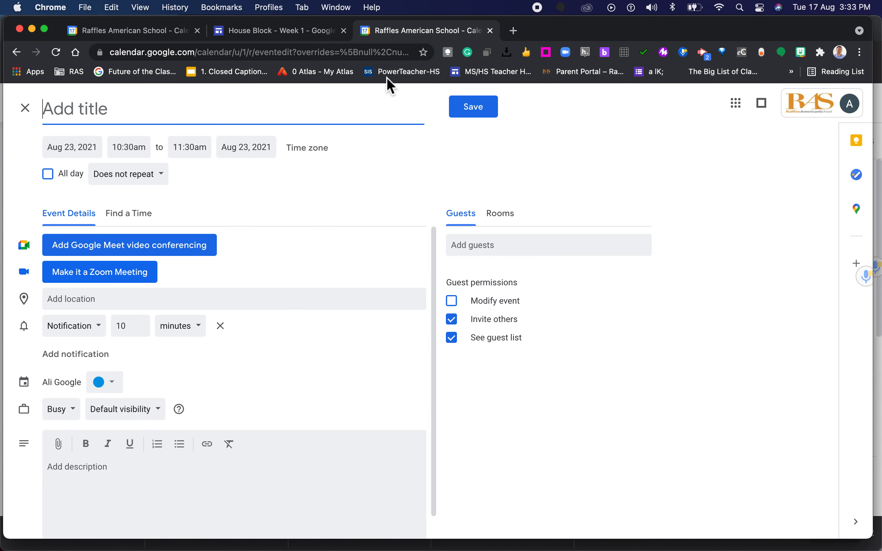
- Set the new Monday event's start time to 10:25am and its end time to 11:20pm
click(130, 147)
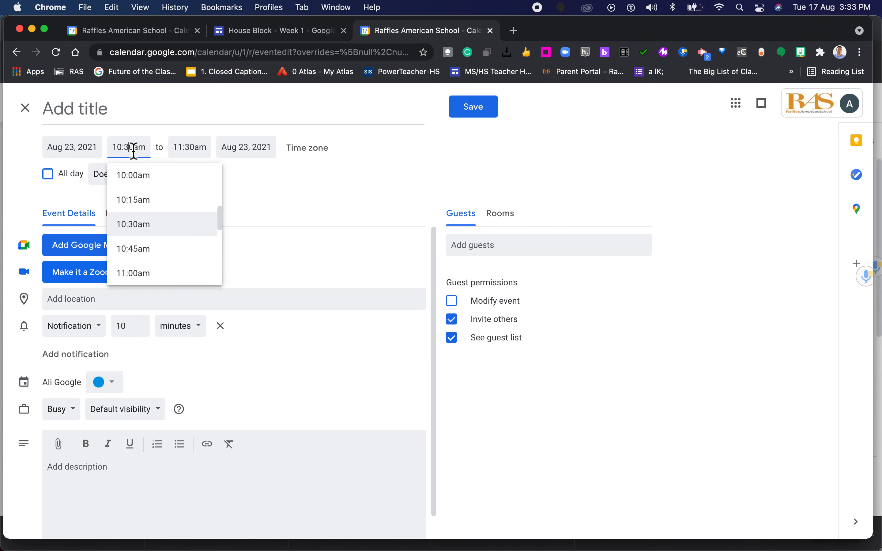
key(BackSpace)
text(25)
key(Right)
key(BackSpace)
click(187, 147)
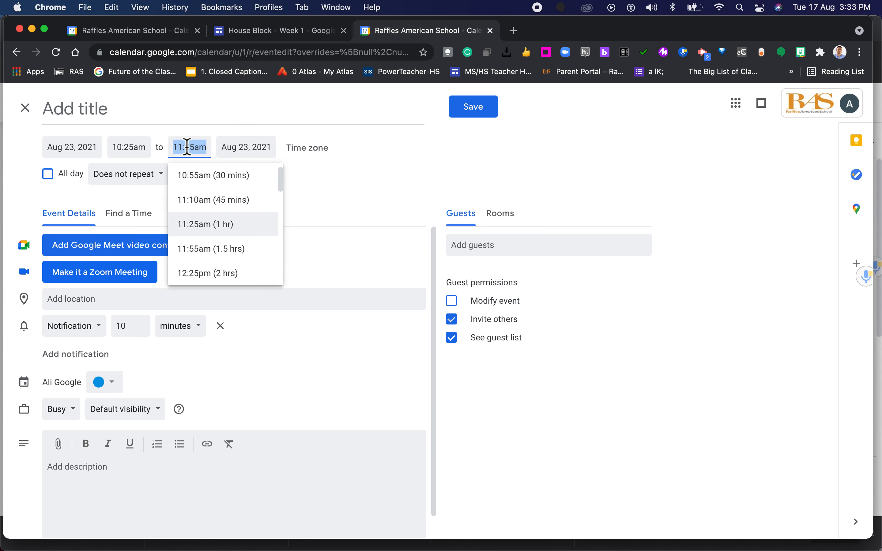
click(197, 149)
key(BackSpace)
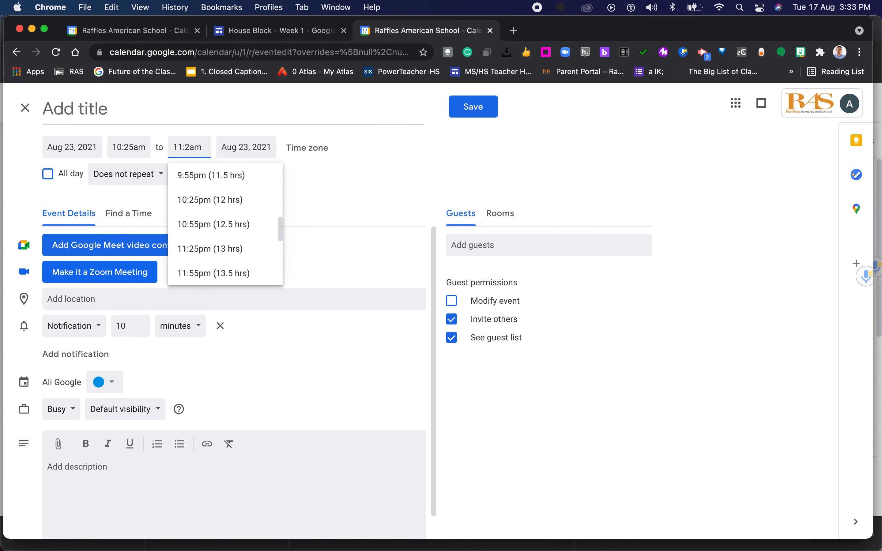
- Make the new event repeat weekly on Monday and title it "C Block"
click(134, 181)
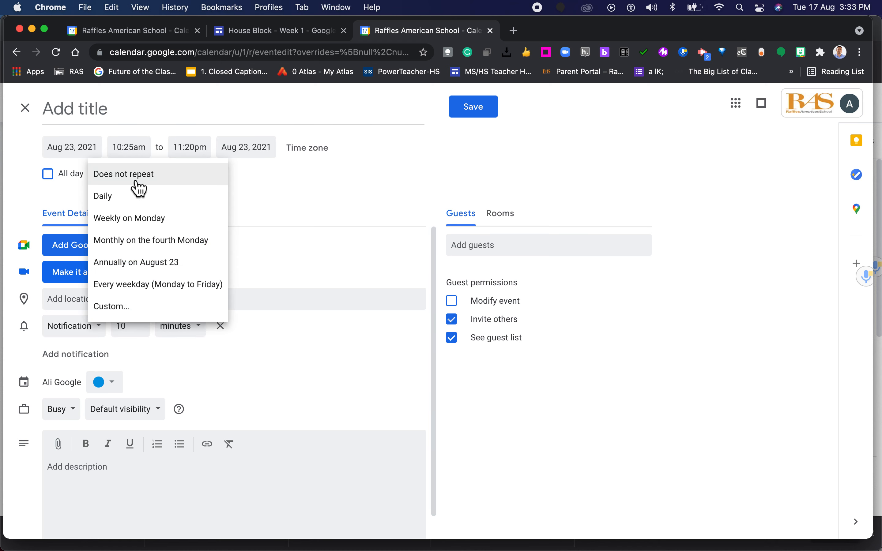
click(141, 220)
click(136, 121)
text(C Block)
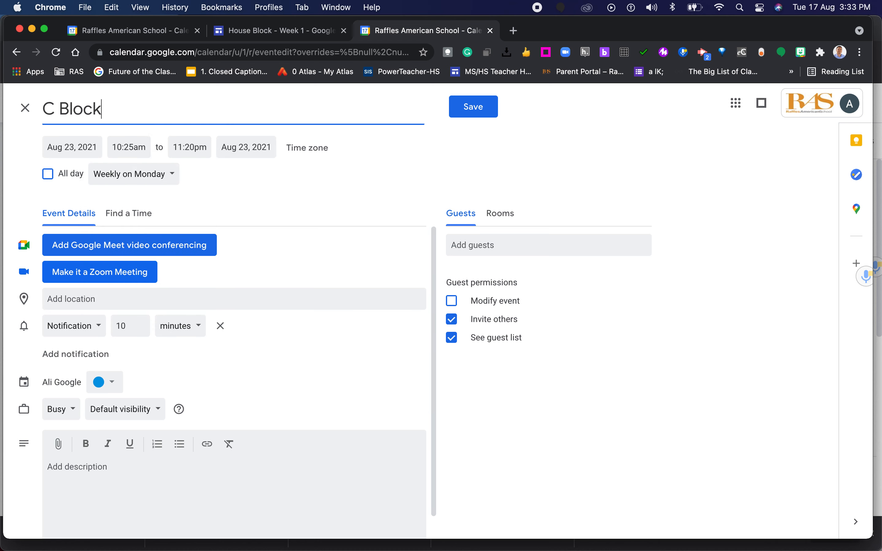
- Colour C Block yellow and save the event
click(113, 382)
click(114, 396)
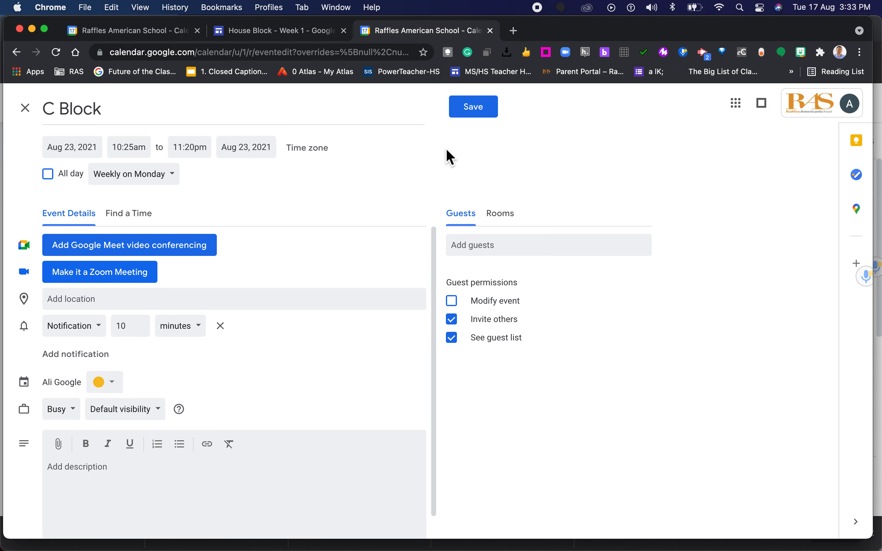
click(478, 111)
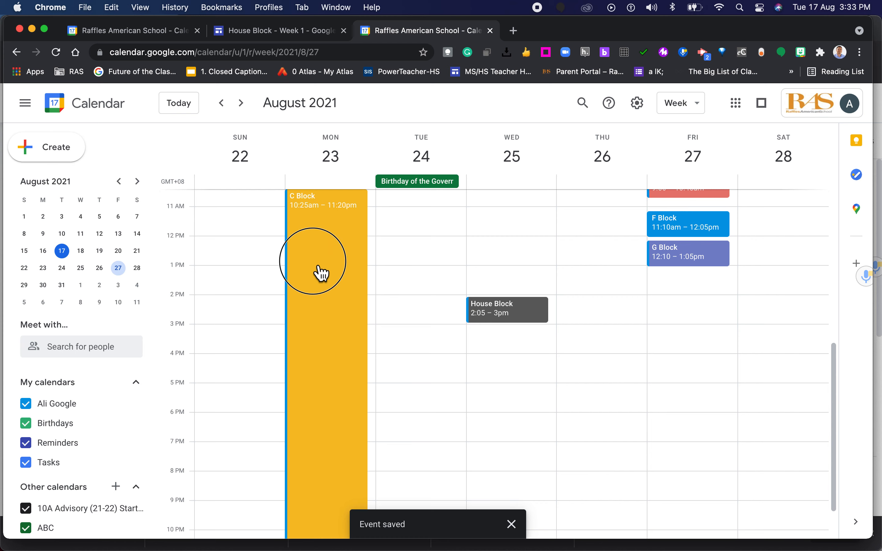
- Set Monday's C Block end time to 11:20am and apply the change to all events in the series
double_click(318, 271)
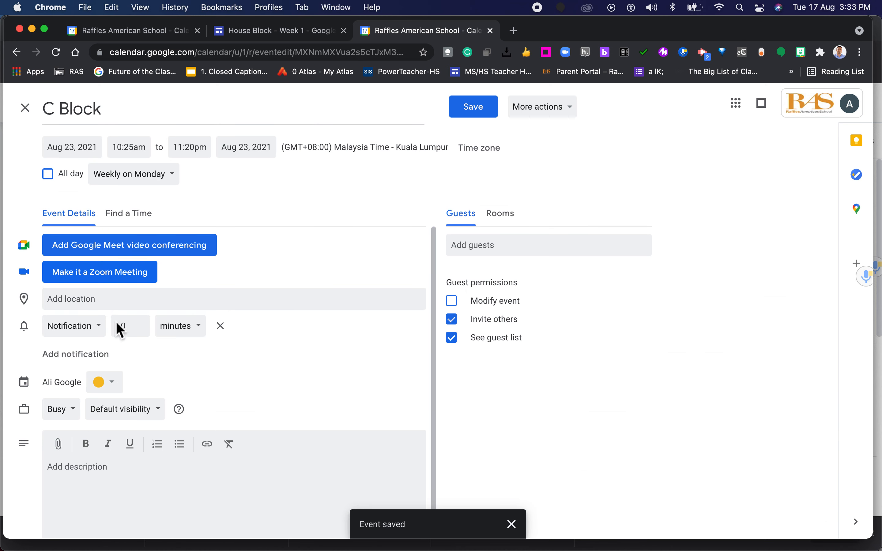
click(199, 148)
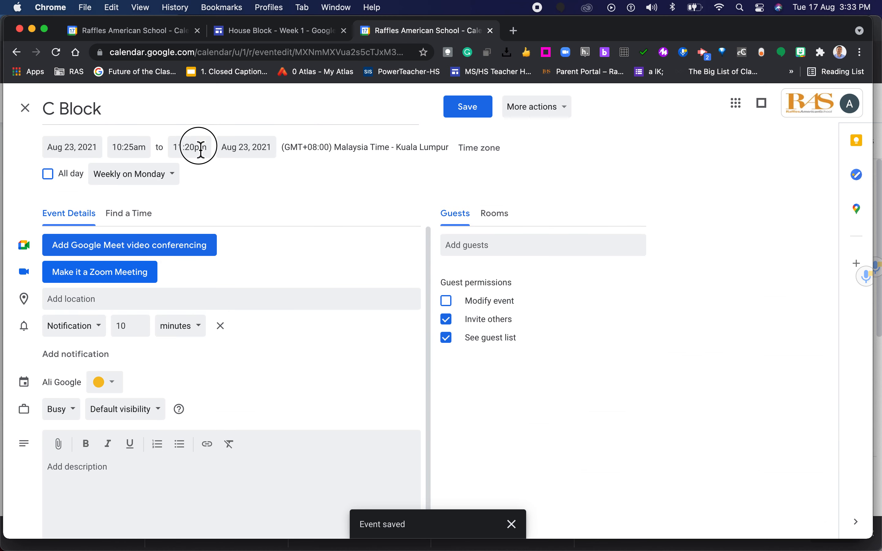
click(201, 150)
key(BackSpace)
text(a)
click(462, 106)
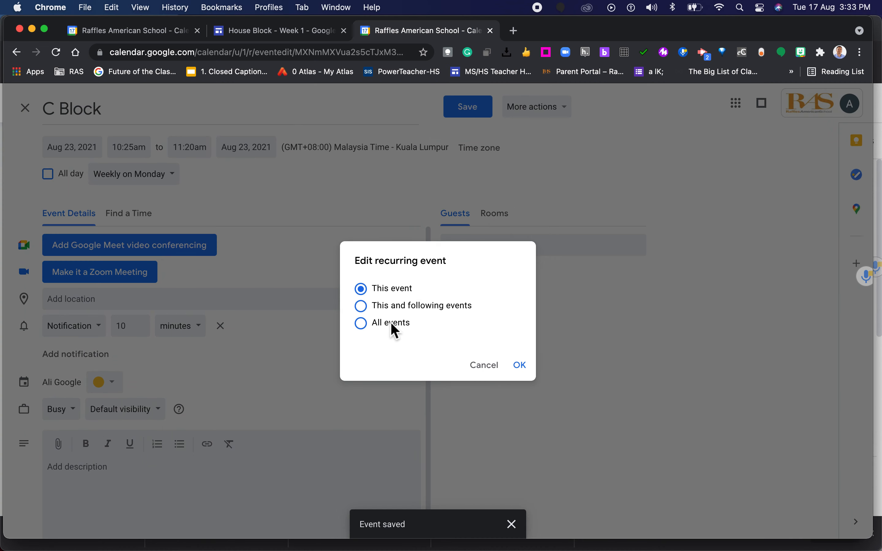
click(396, 328)
click(522, 366)
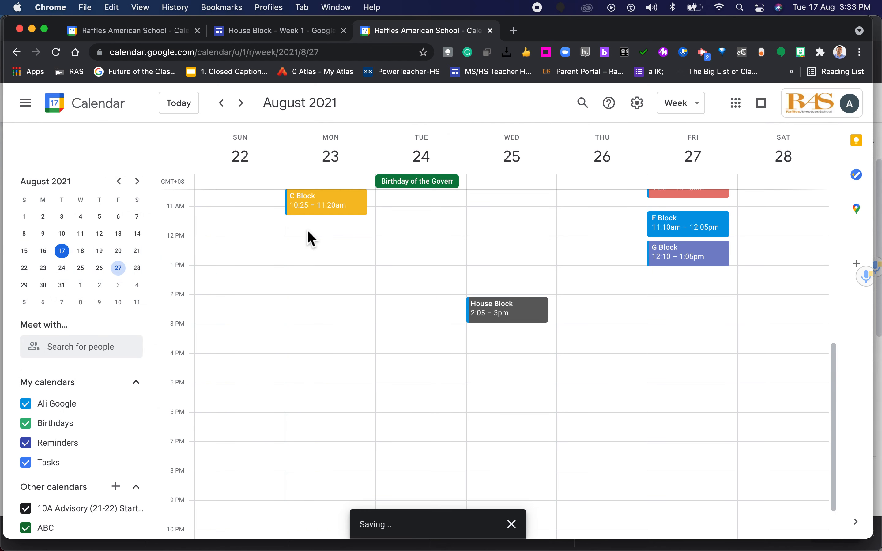
- Check the timetable for Monday's class after lunch and start a new event below C Block on Monday, August 23
scroll(306, 237, up, 5)
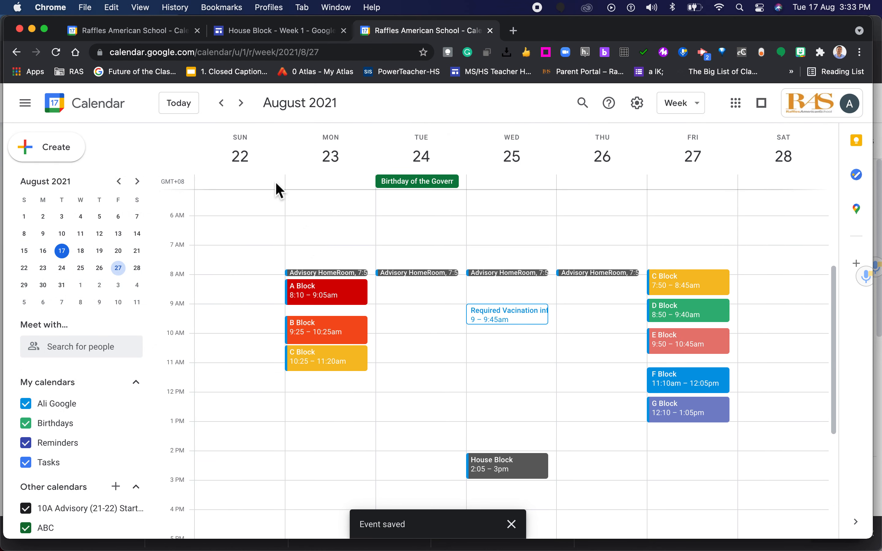
click(274, 36)
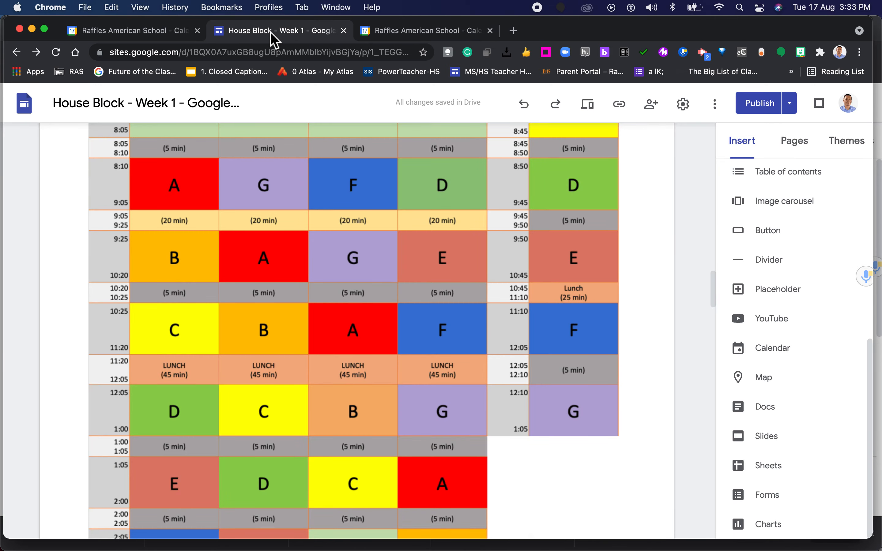
click(412, 33)
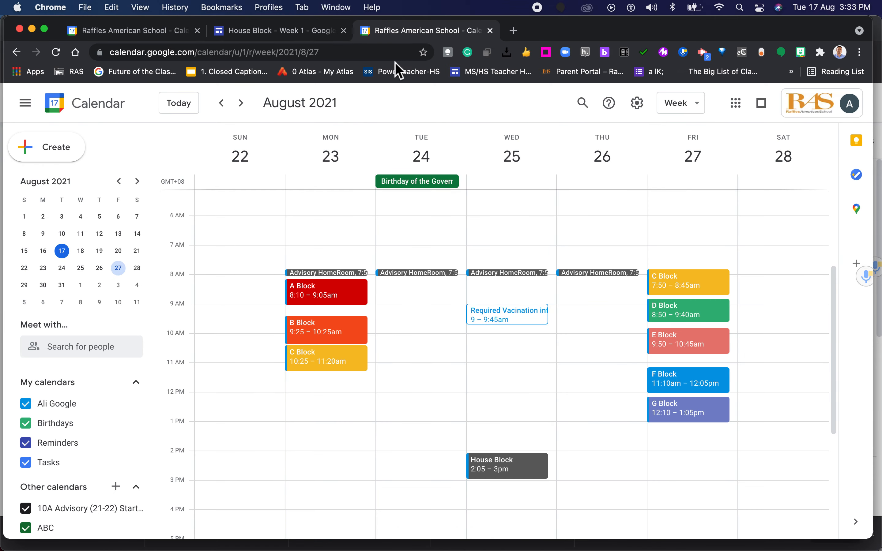
double_click(322, 388)
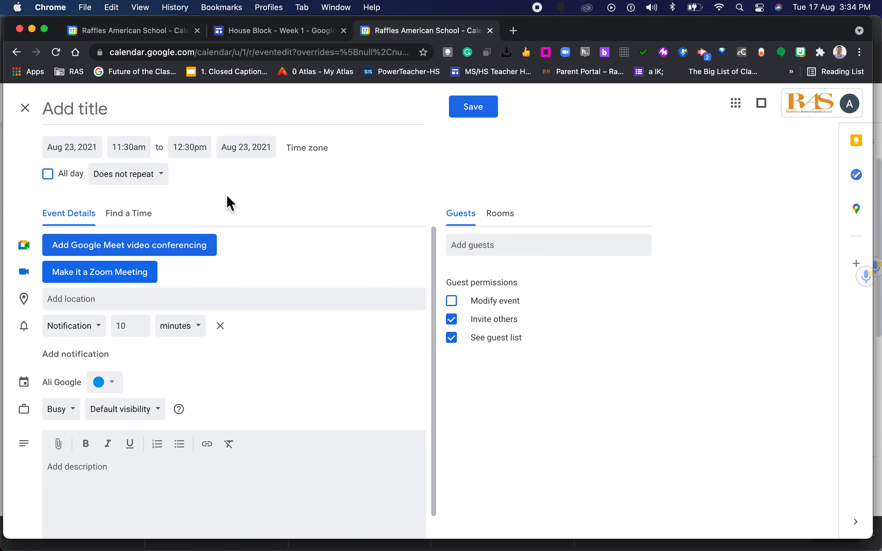
- Set the new Monday event's start time to 12:05am and its end time to 1:00pm
click(132, 147)
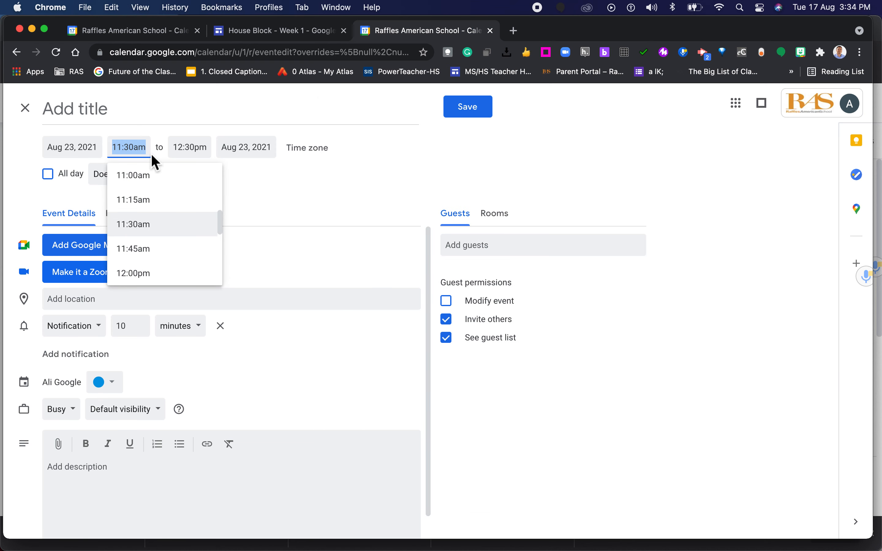
click(133, 149)
key(BackSpace)
key(BackSpace)
key(BackSpace)
key(BackSpace)
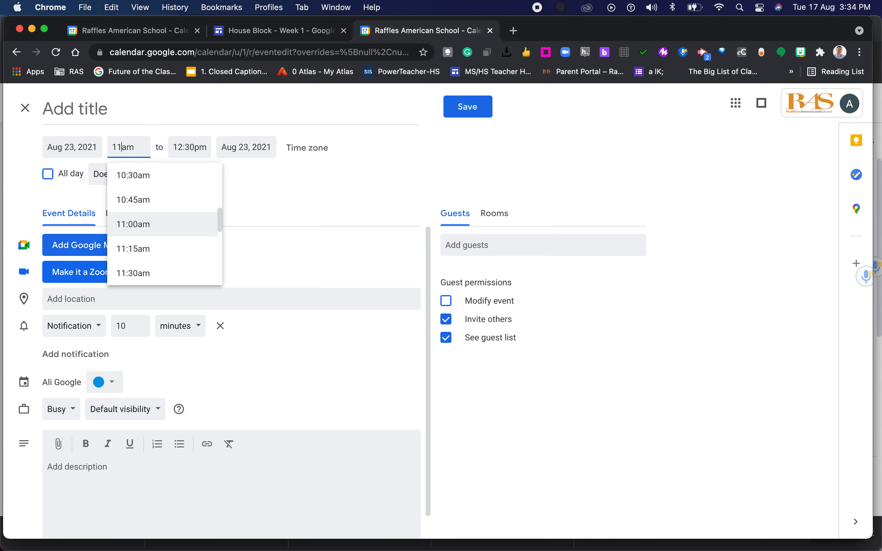
text(2;05)
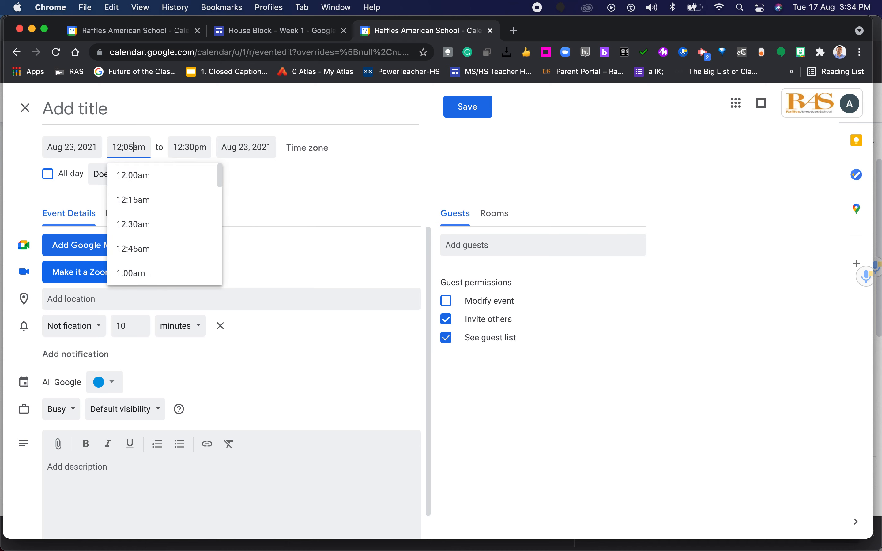
key(Tab)
text(1)
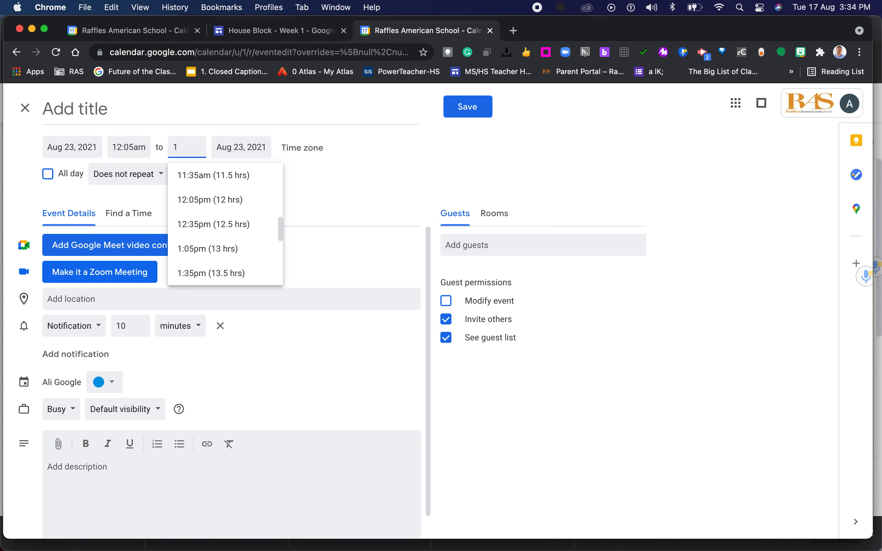
key(Tab)
- Title the new event "D Block" and colour it green
click(128, 108)
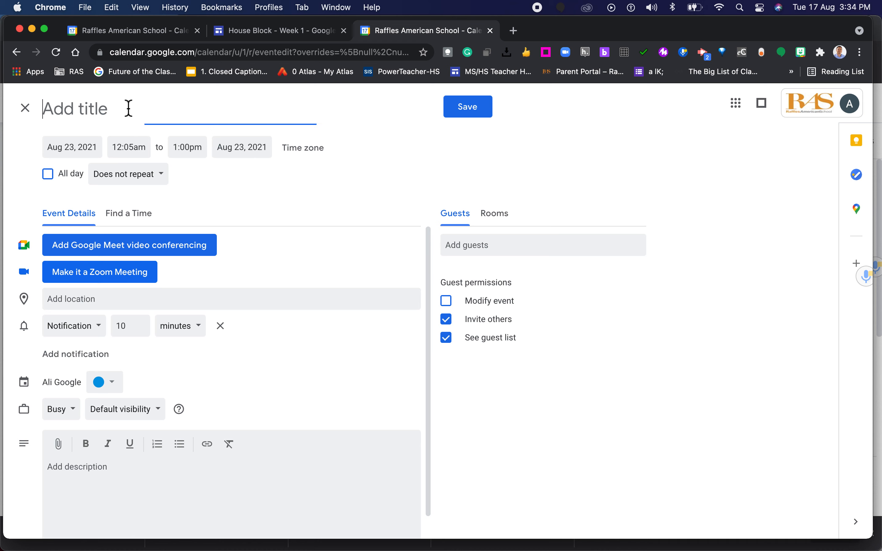
text(D Block)
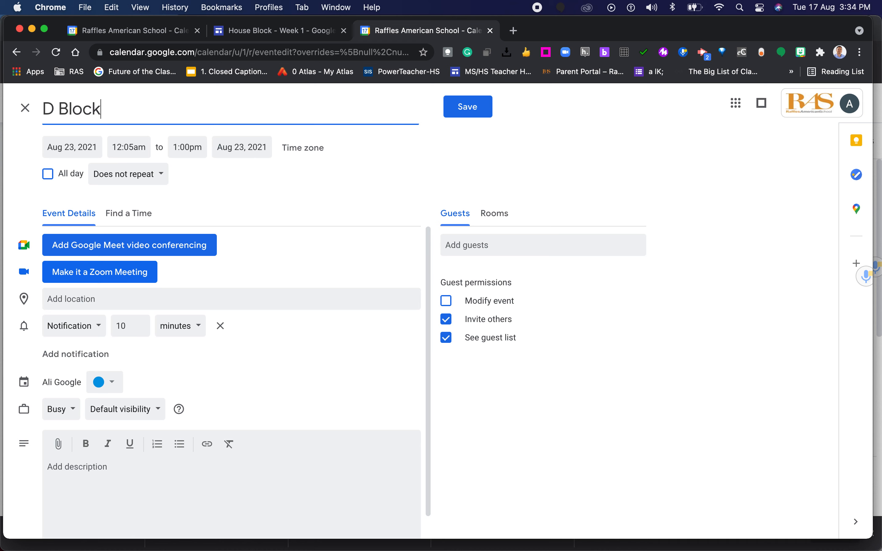
click(103, 382)
click(100, 412)
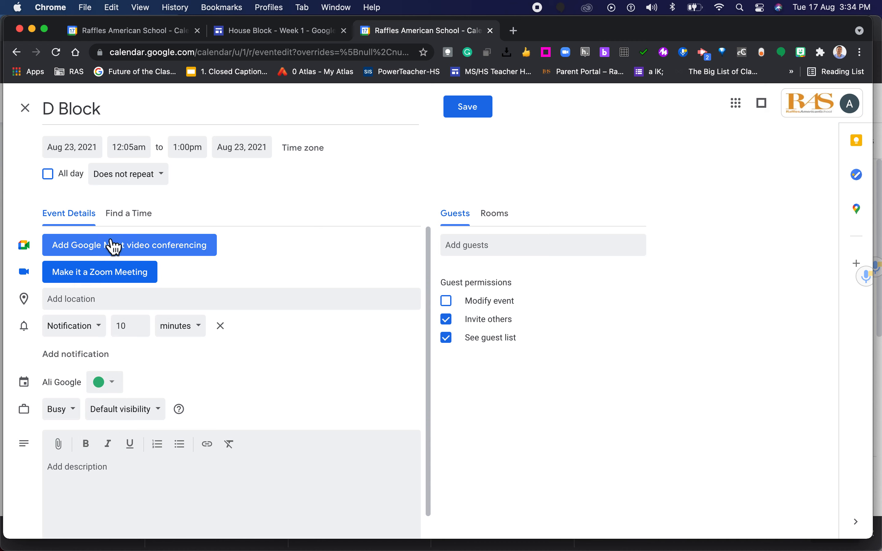
- Make D Block repeat weekly on Monday and save the event
click(122, 179)
click(143, 221)
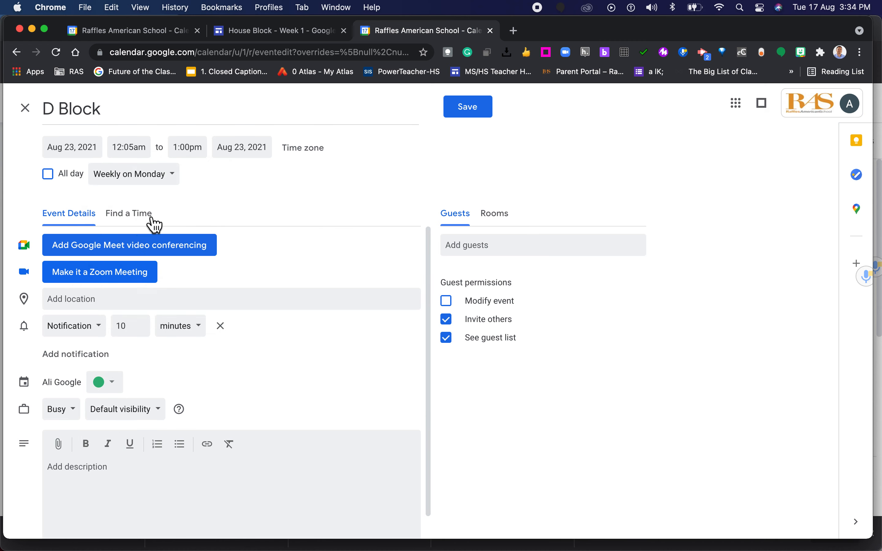
click(470, 113)
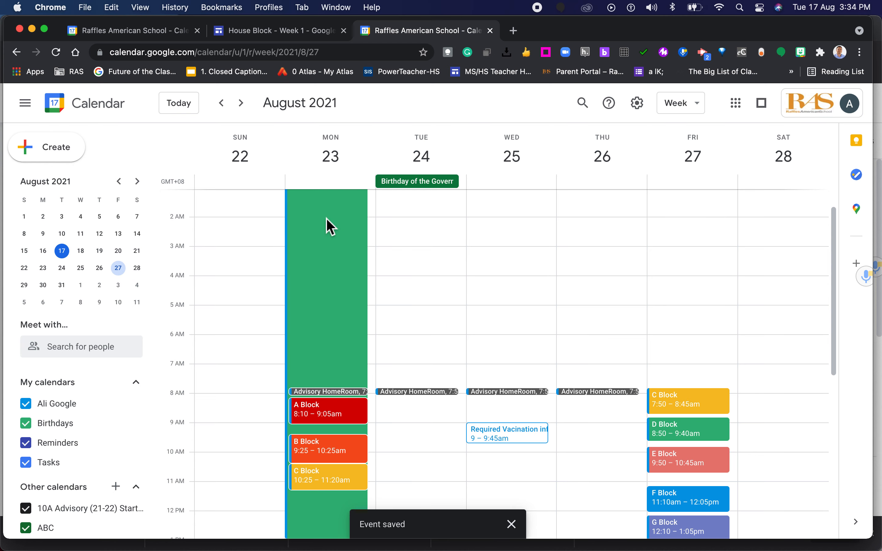
- Set Monday's D Block start time to 12:05pm and apply the change to all events in the series
double_click(312, 228)
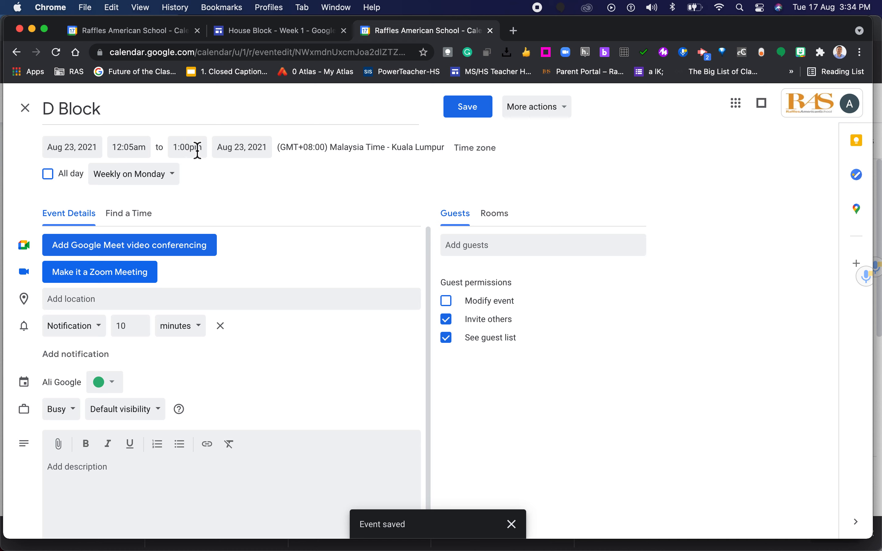
click(138, 147)
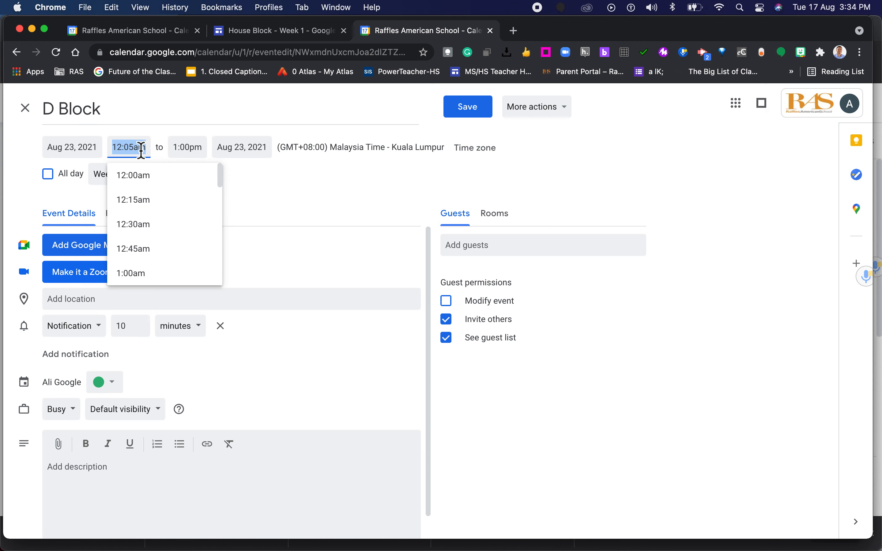
click(142, 150)
key(BackSpace)
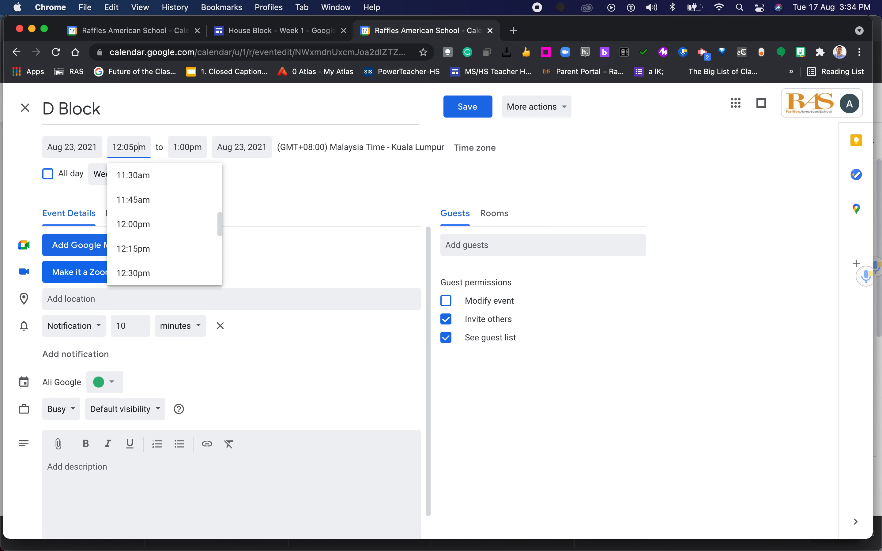
click(485, 115)
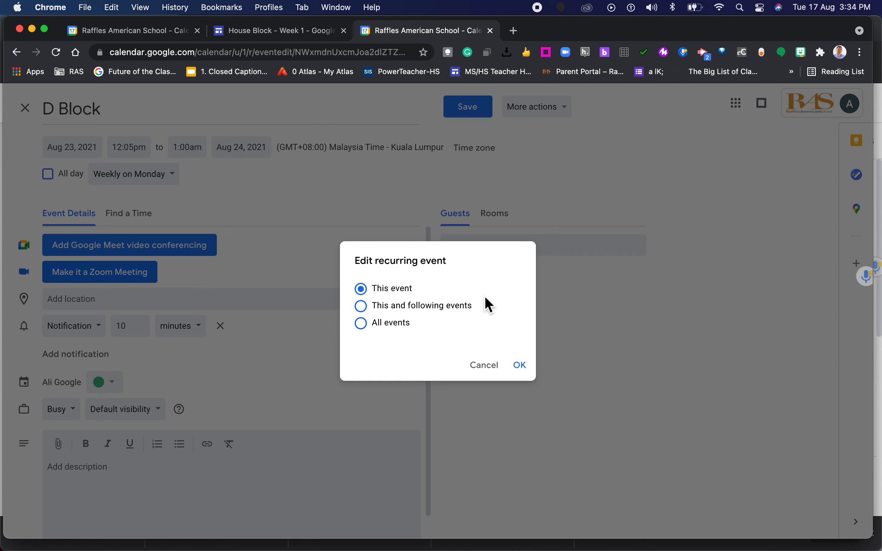
click(406, 321)
click(525, 370)
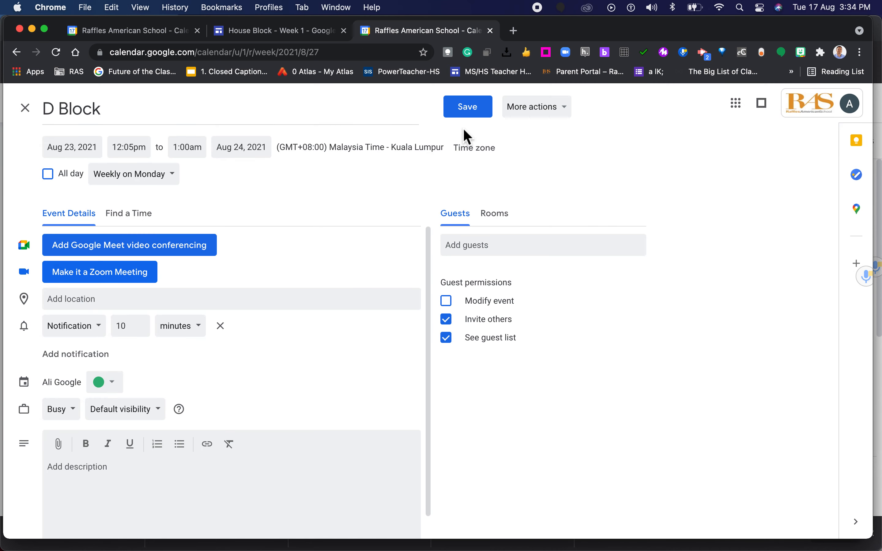
- Set Monday's D Block end time to 1:00pm and apply the change to all events in the series
scroll(319, 331, down, 5)
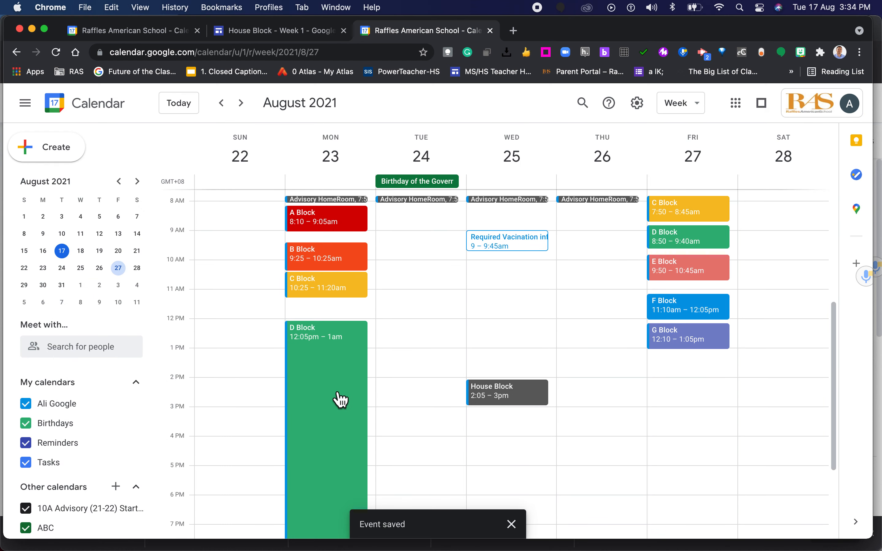
double_click(332, 388)
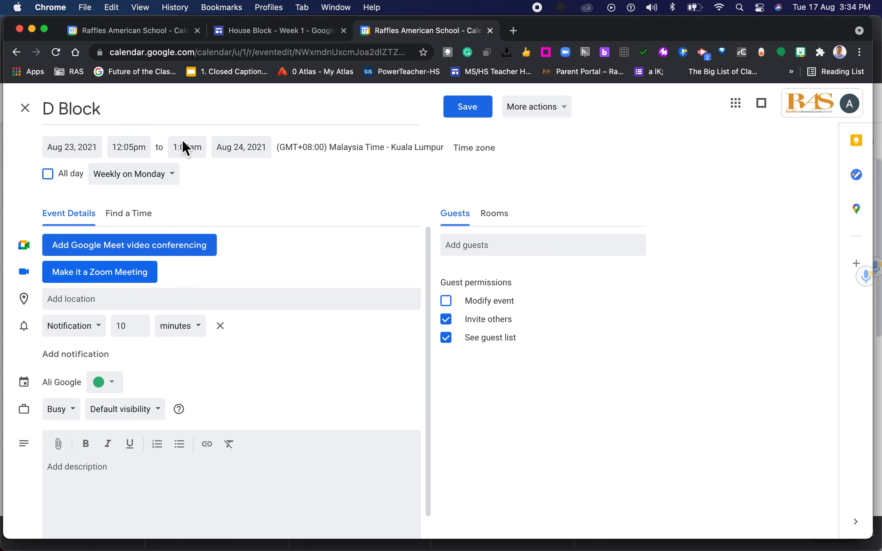
click(189, 149)
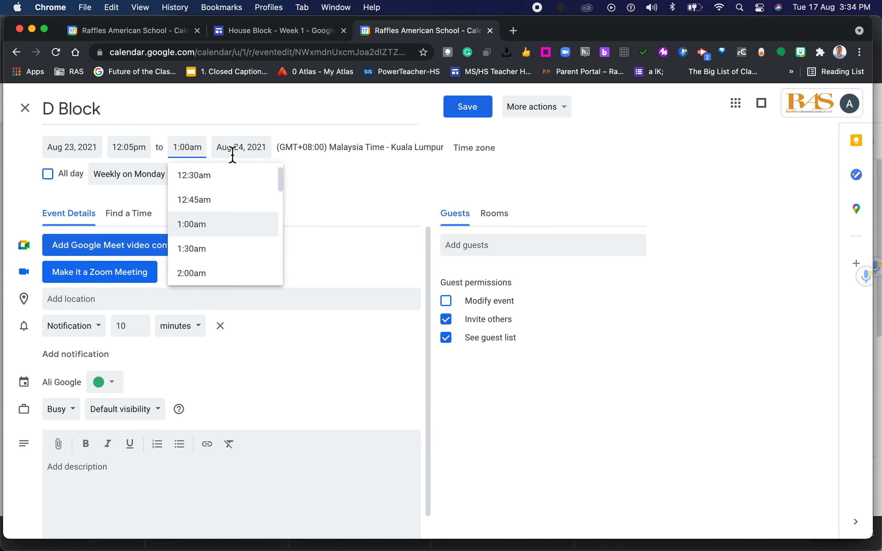
key(BackSpace)
text(p)
click(471, 111)
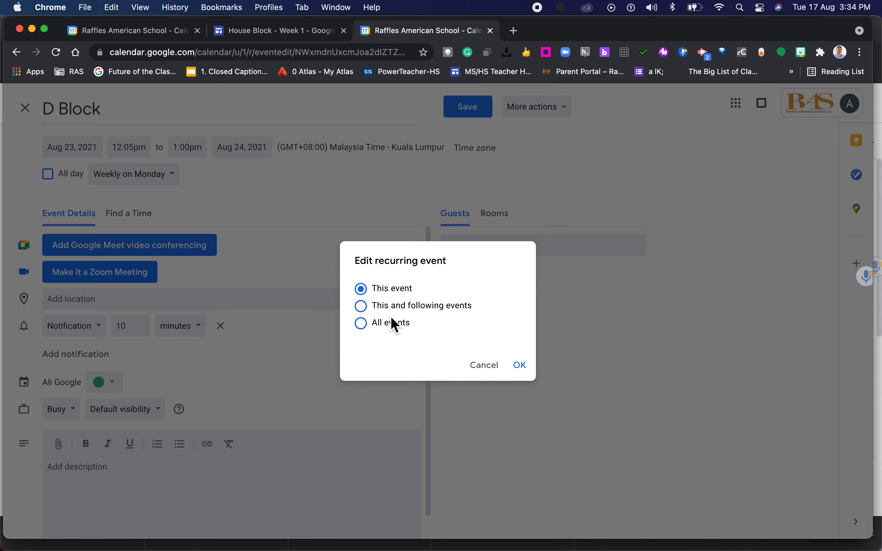
click(391, 317)
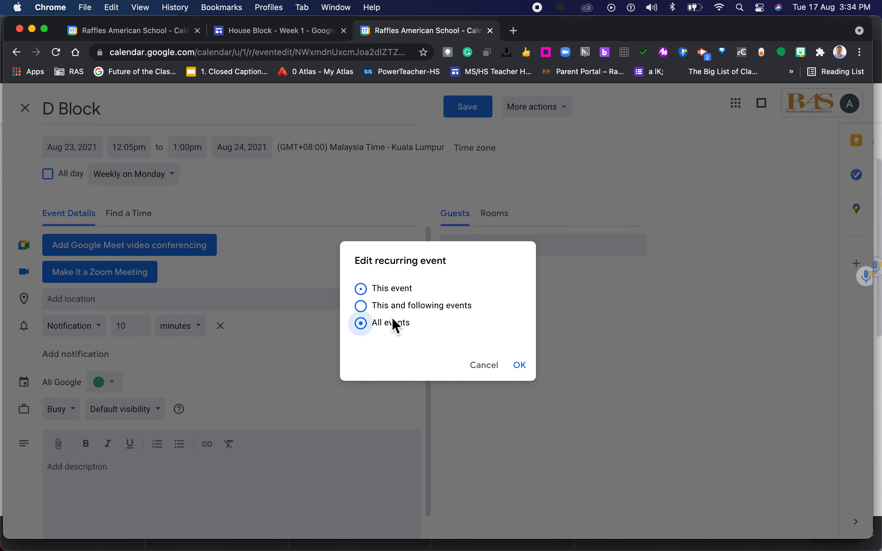
click(524, 366)
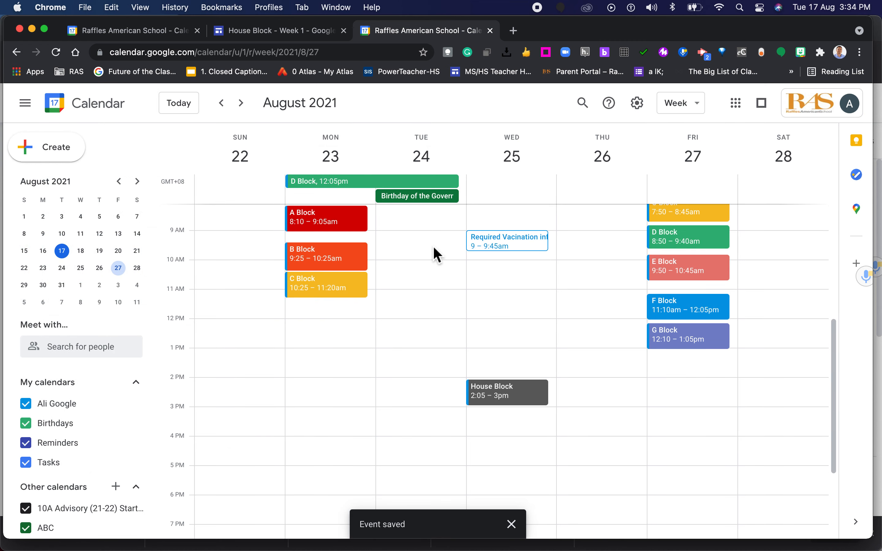
- Review the D Block event's details and try to move it from the all-day row into Monday's timed slots
scroll(437, 251, up, 5)
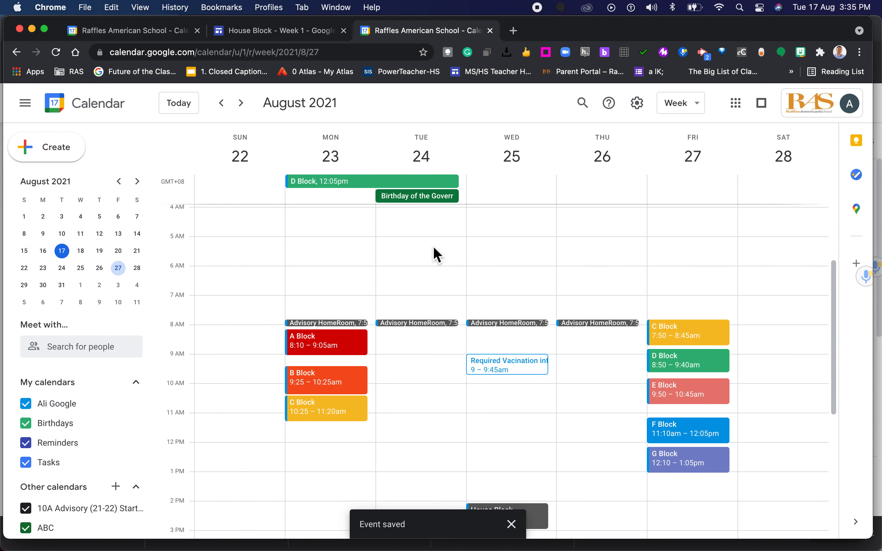
scroll(436, 253, up, 3)
scroll(436, 253, down, 3)
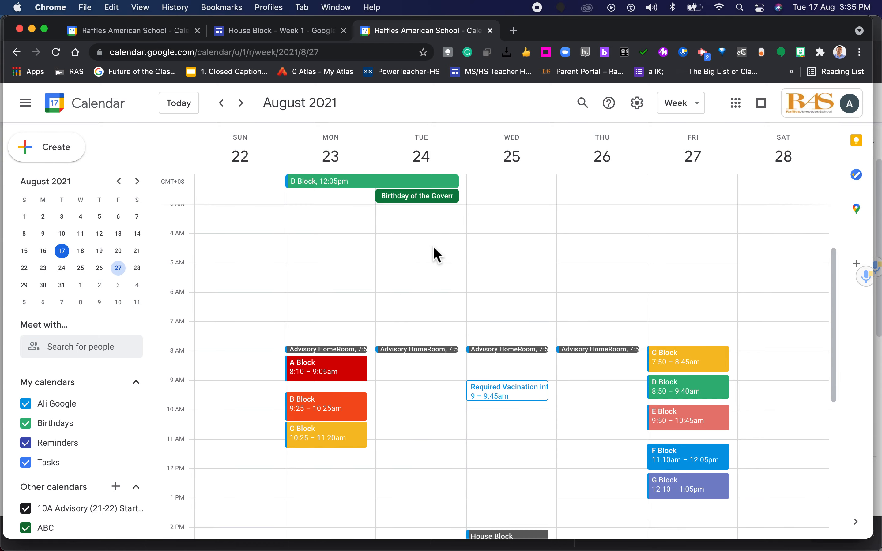
click(323, 191)
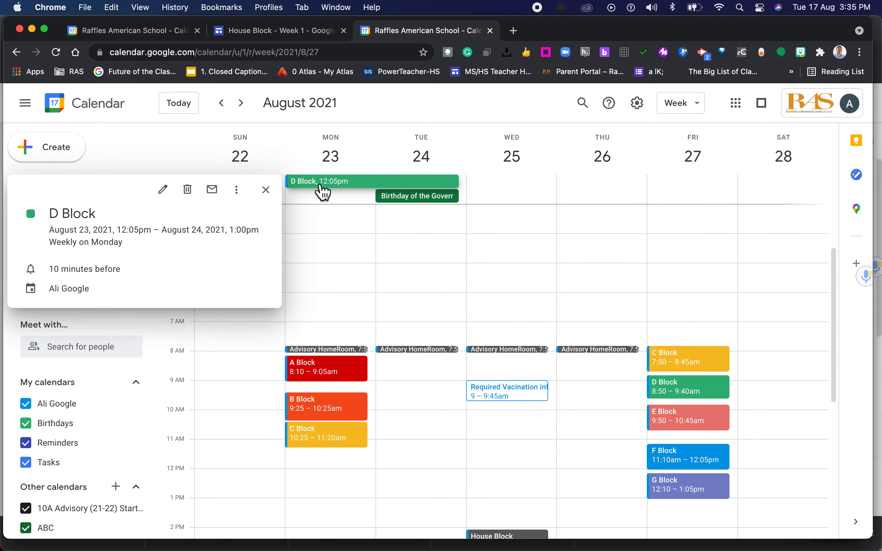
click(169, 192)
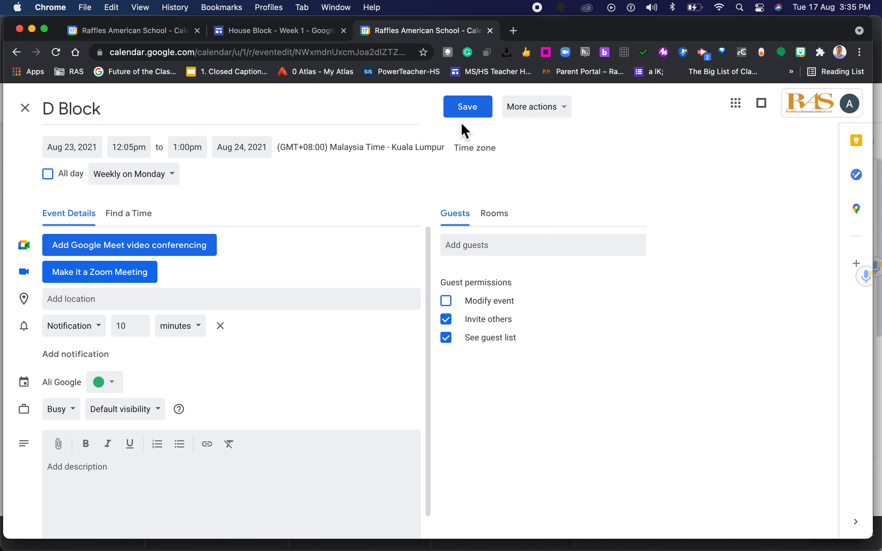
click(474, 114)
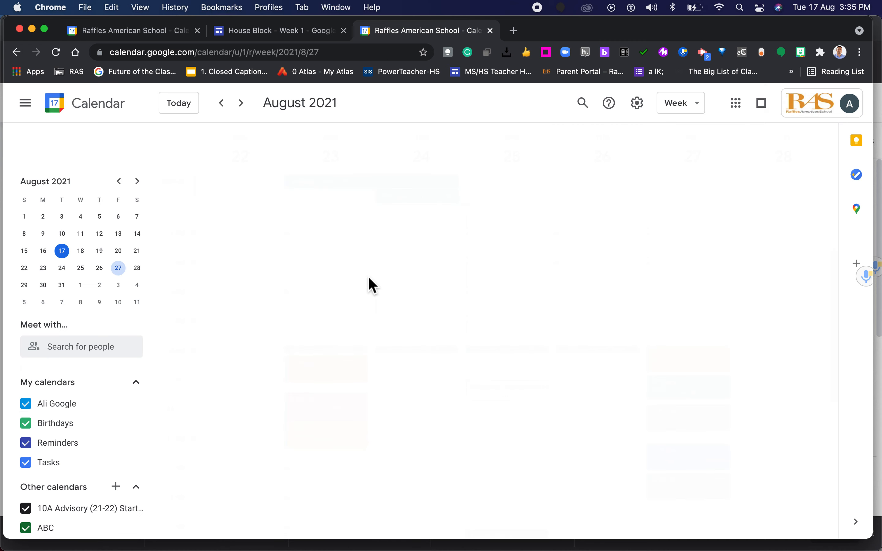
drag(325, 183, 312, 431)
drag(315, 183, 334, 201)
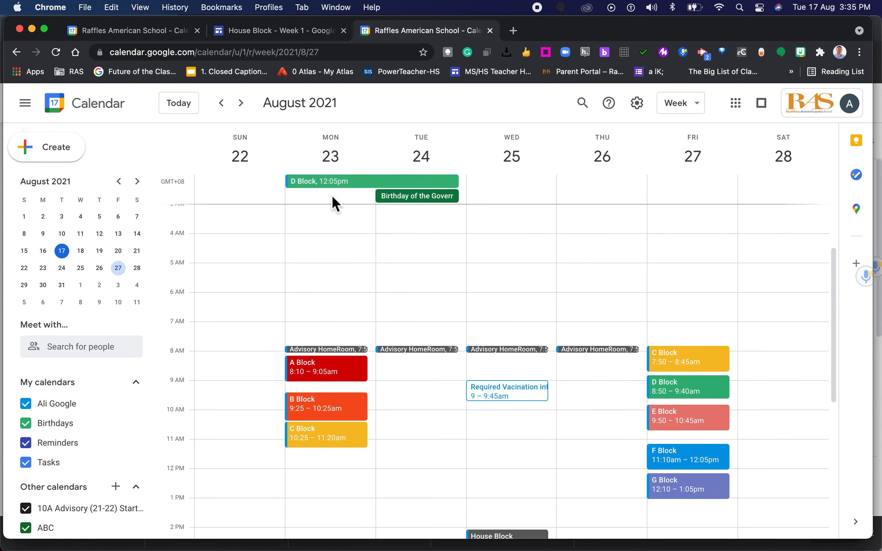
- Set D Block's end date to Aug 23, 2021 and apply the change to all events in the series
double_click(328, 192)
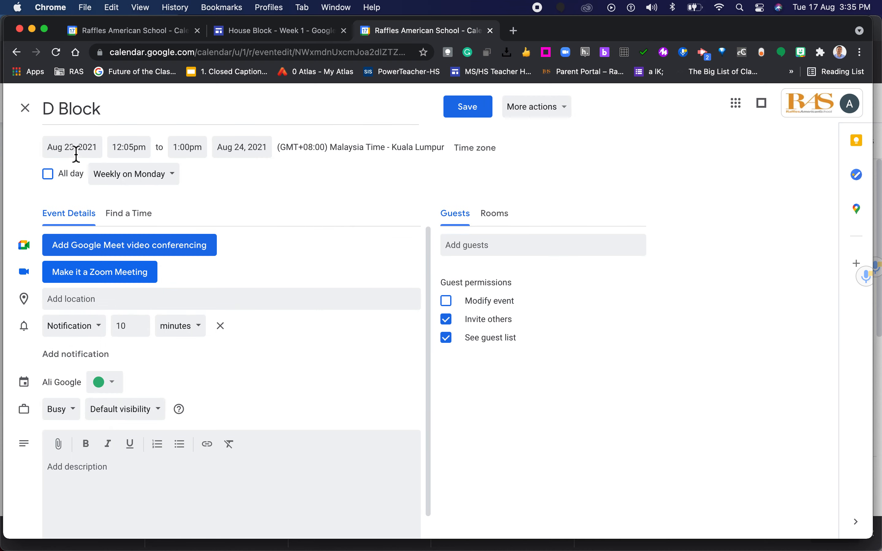
click(244, 154)
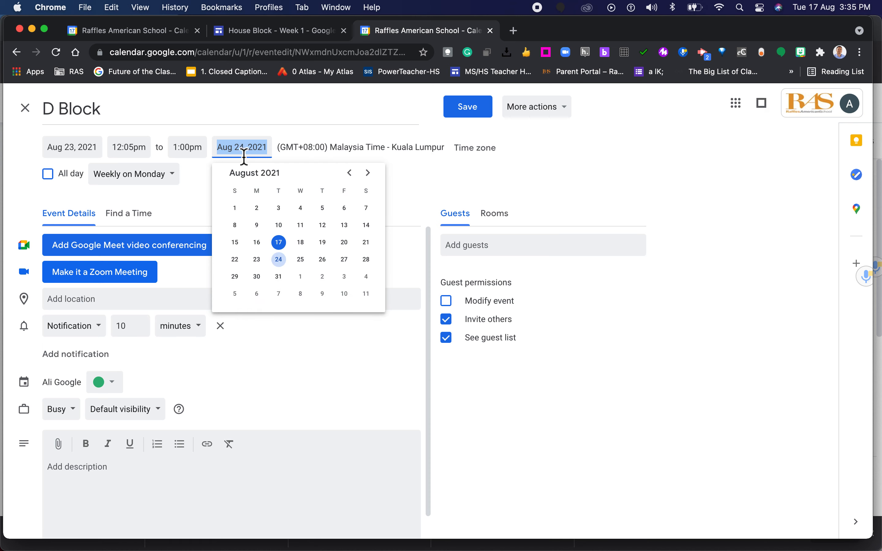
click(261, 261)
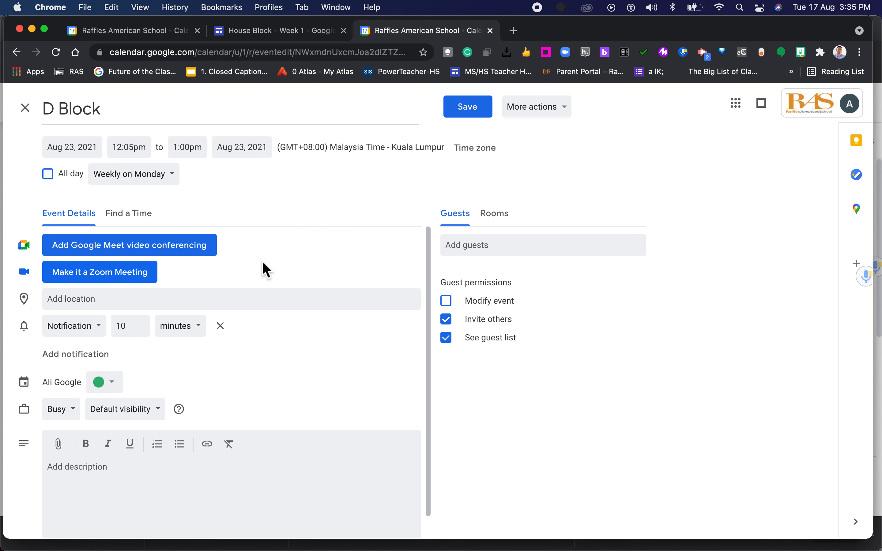
click(471, 113)
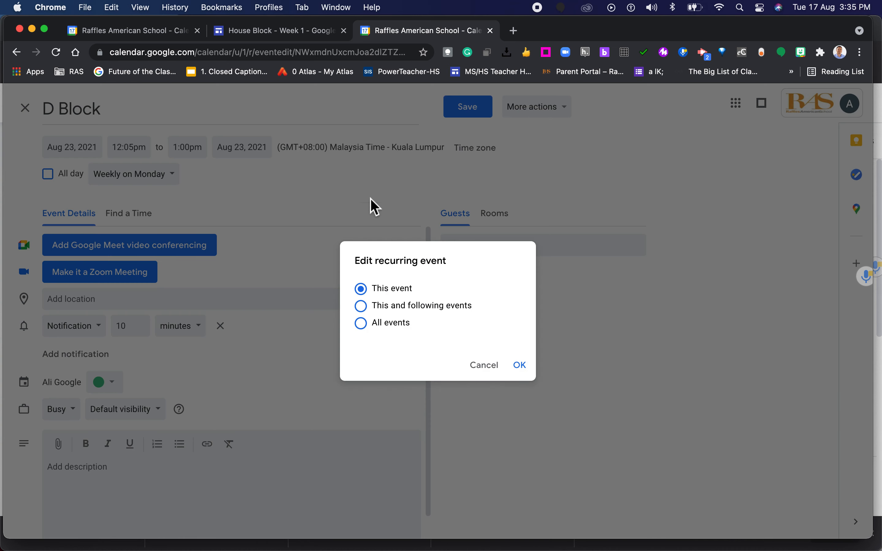
click(400, 323)
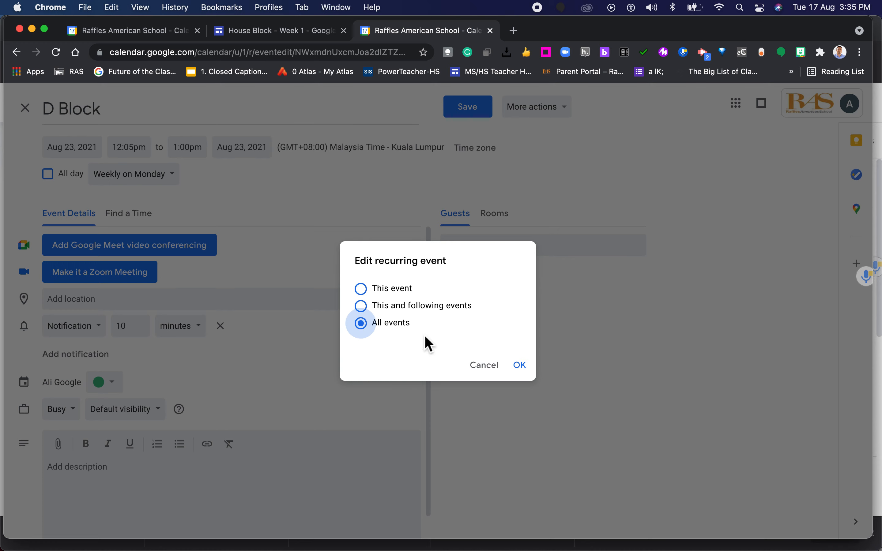
click(526, 372)
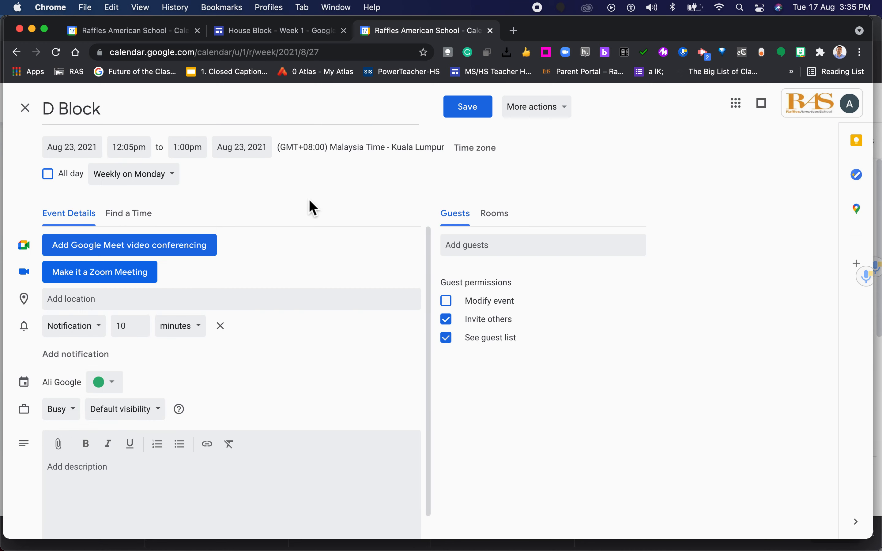
key(super+s)
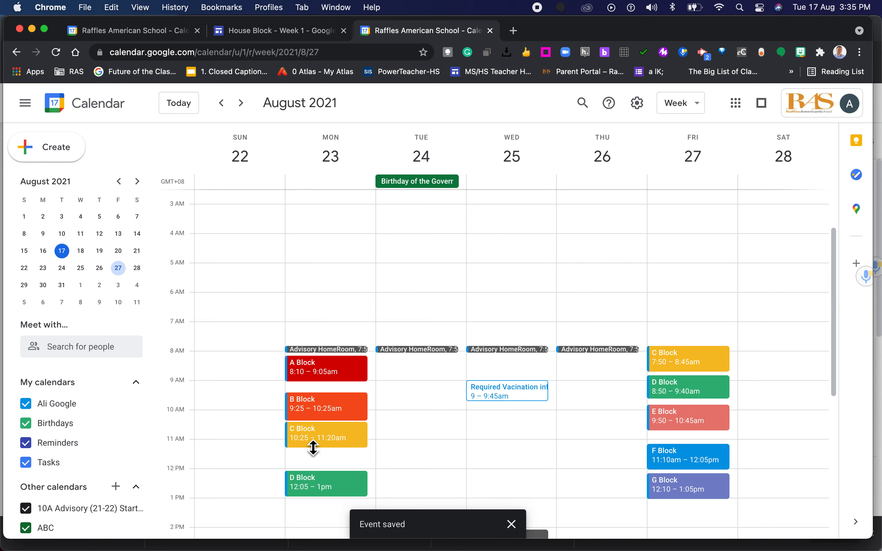
- Check Monday's next block in the House Block timetable and create a new event on Aug 23, 2021 starting at 1:05pm
scroll(260, 460, down, 4)
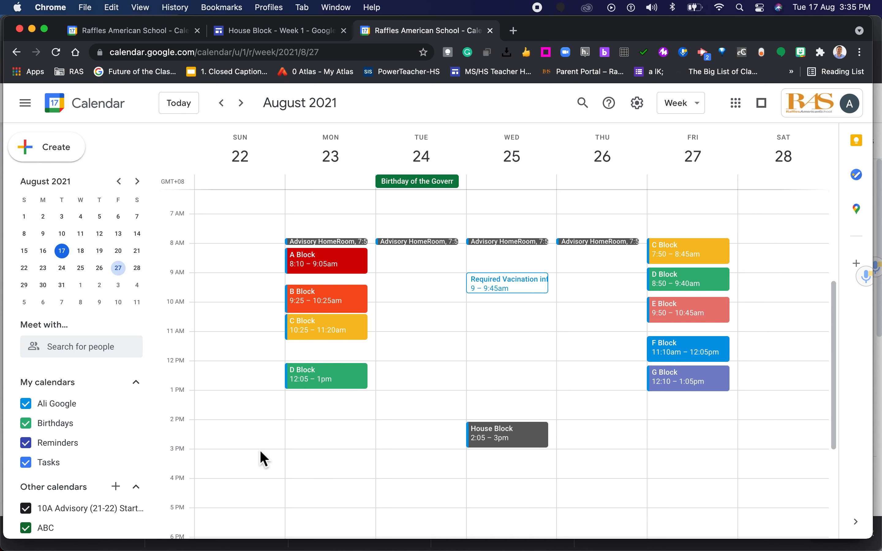
click(256, 34)
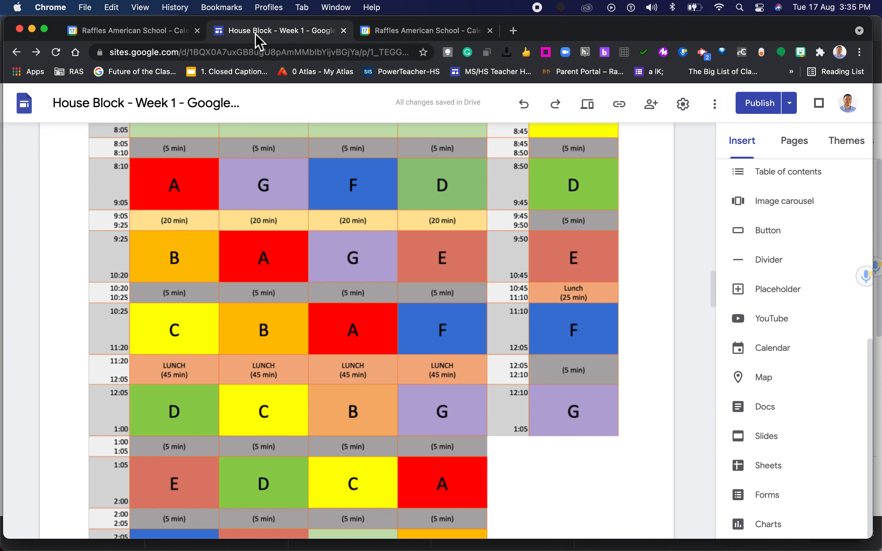
scroll(200, 407, down, 3)
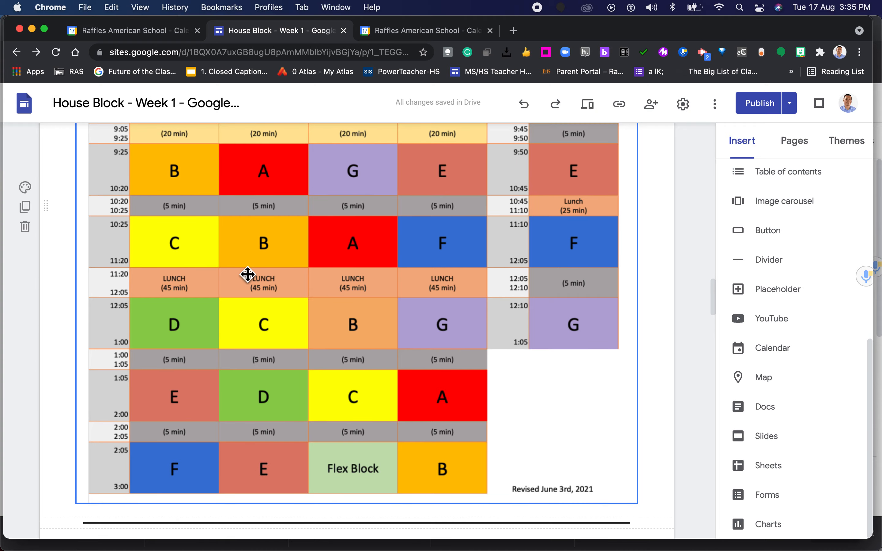
click(428, 32)
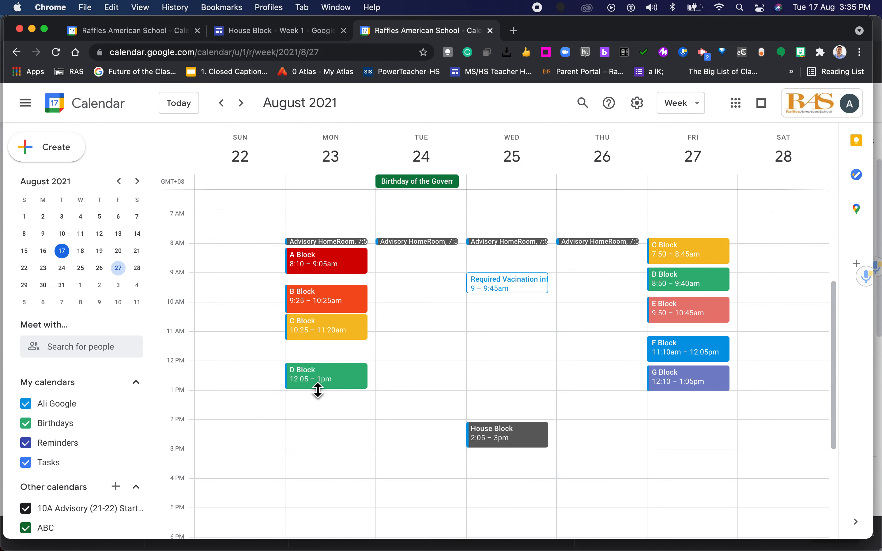
click(312, 404)
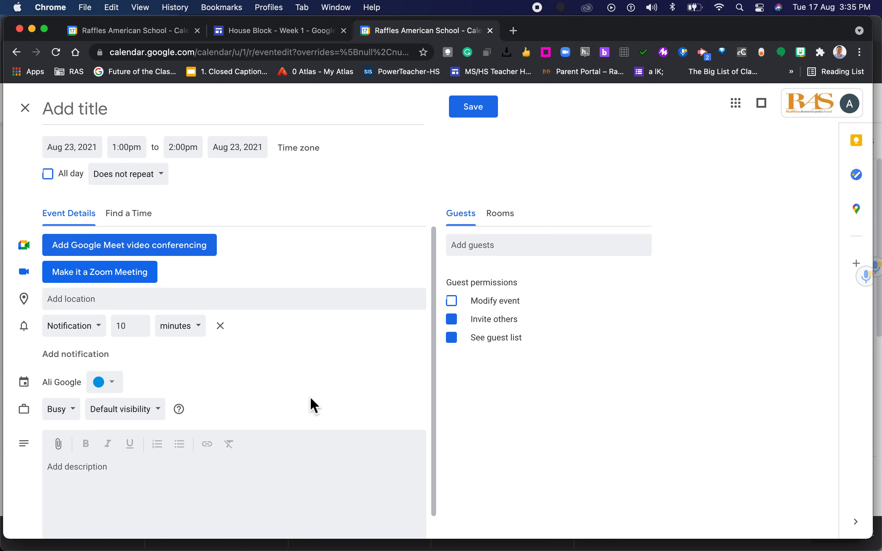
click(123, 148)
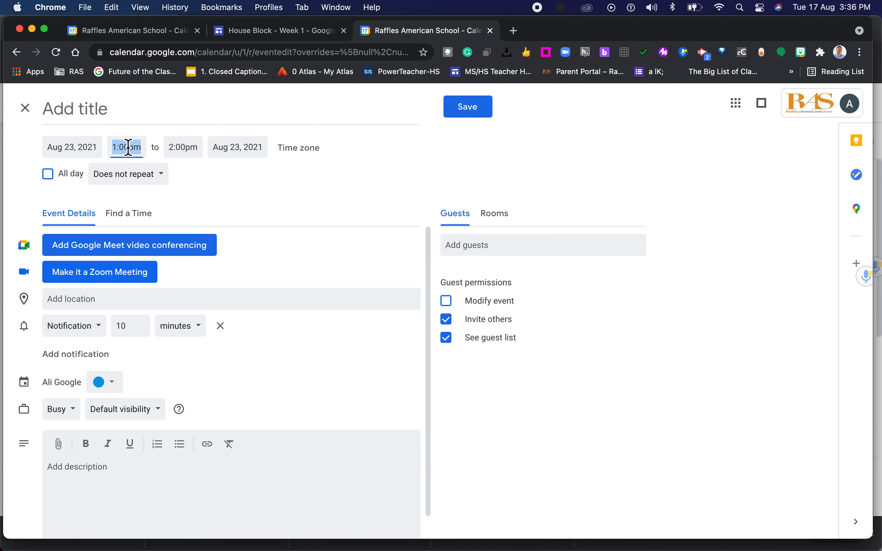
click(130, 148)
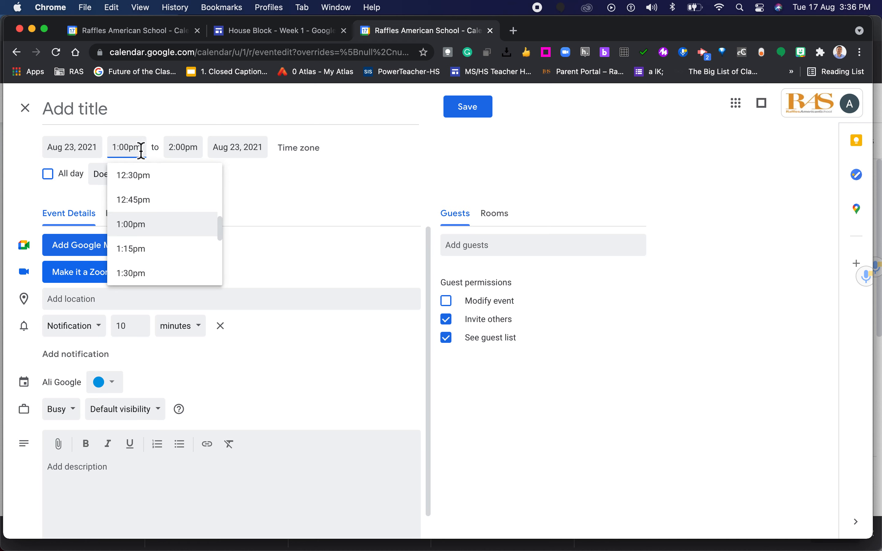
text(5)
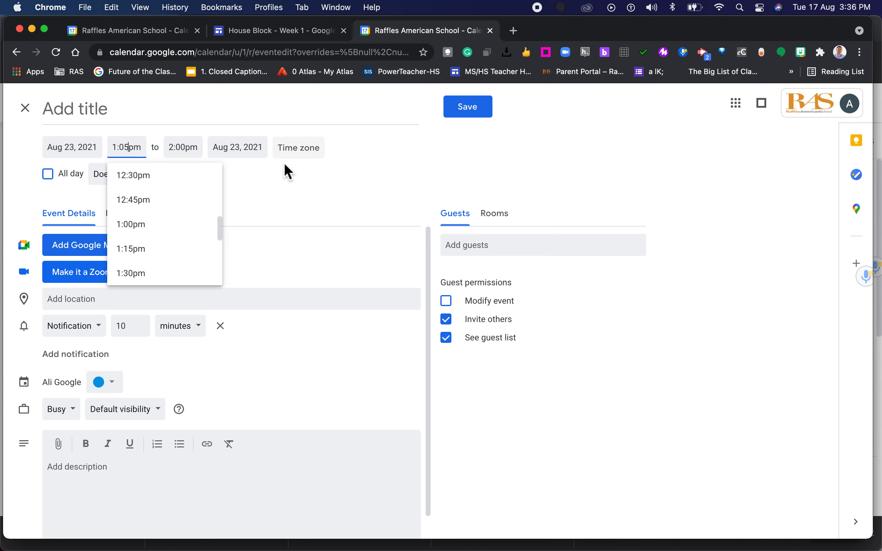
key(Return)
- Title the new event "E Block" and give it the Flamingo colour, checking it against the timetable
click(113, 388)
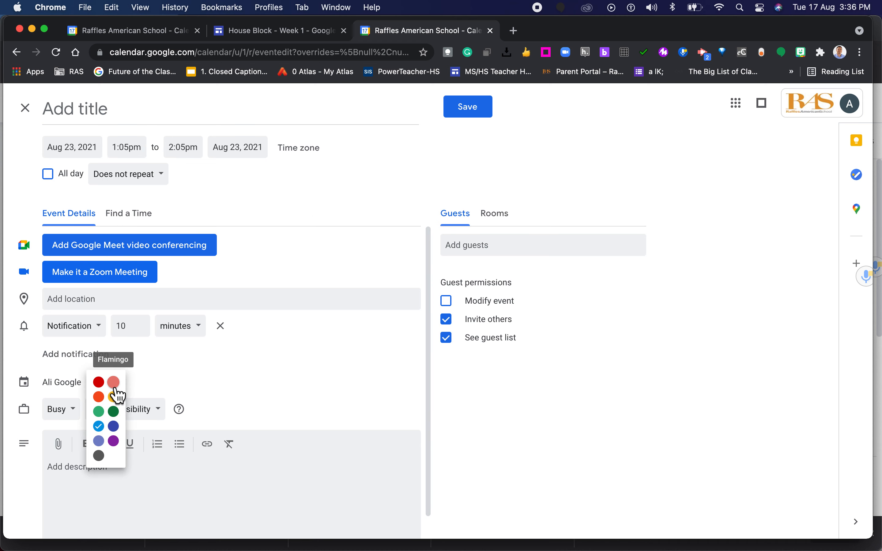
click(109, 115)
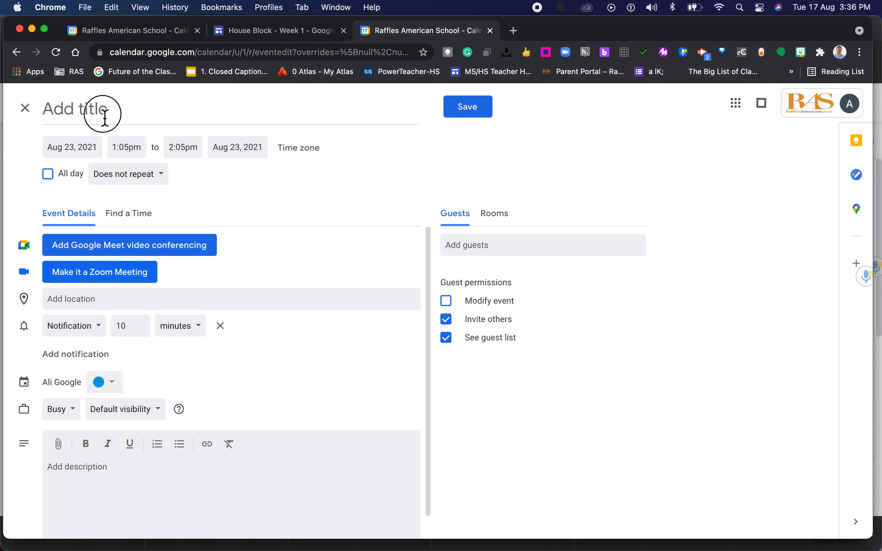
click(105, 118)
text(E B)
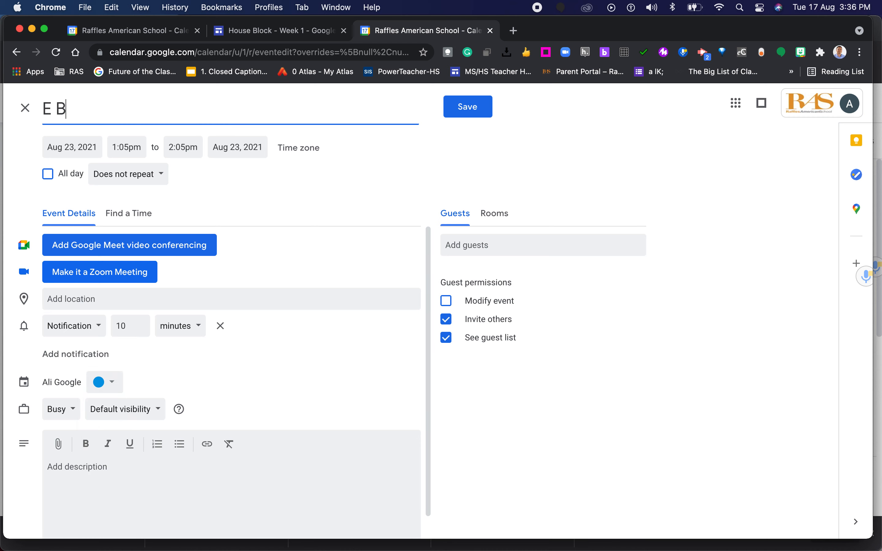
click(296, 33)
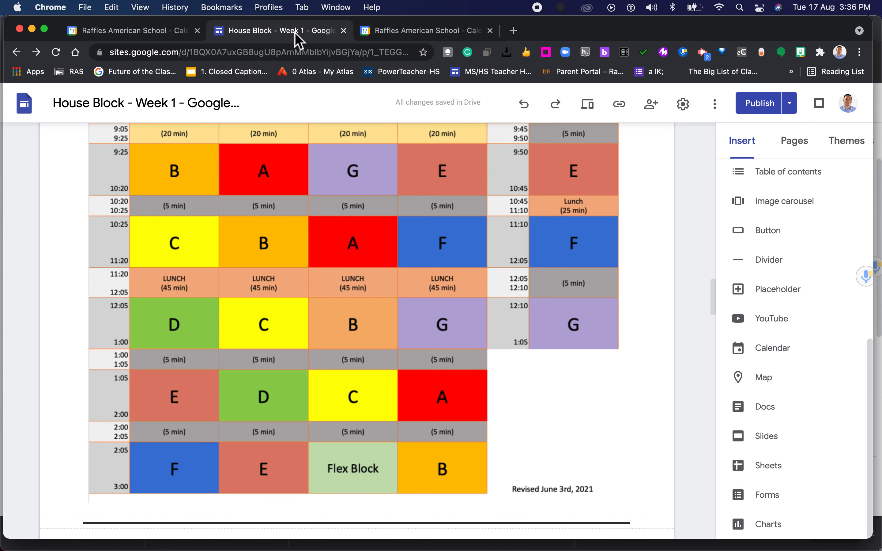
click(430, 33)
click(109, 383)
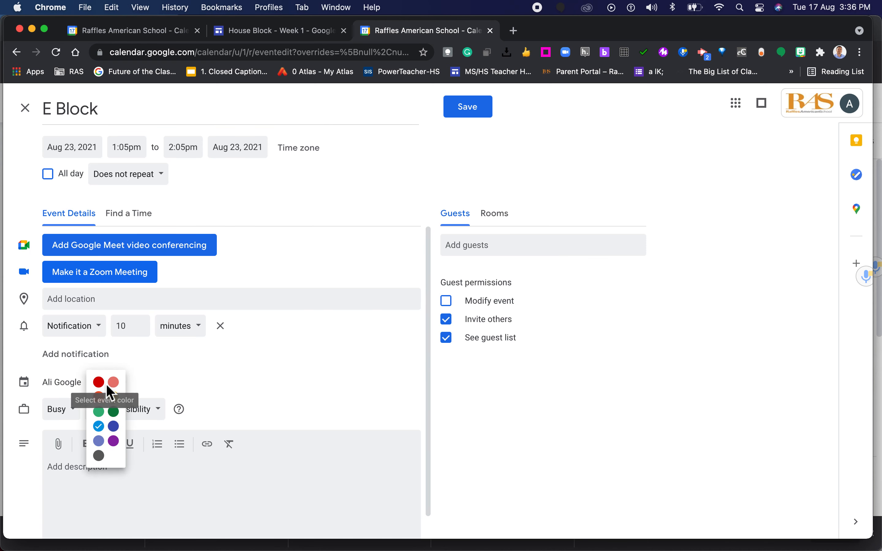
click(120, 383)
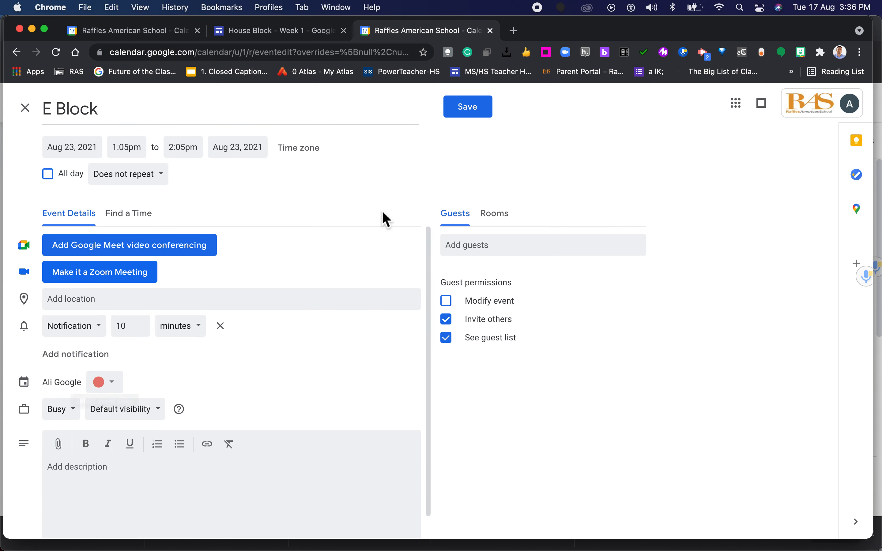
- Make E Block repeat weekly on Monday and save the event
click(135, 187)
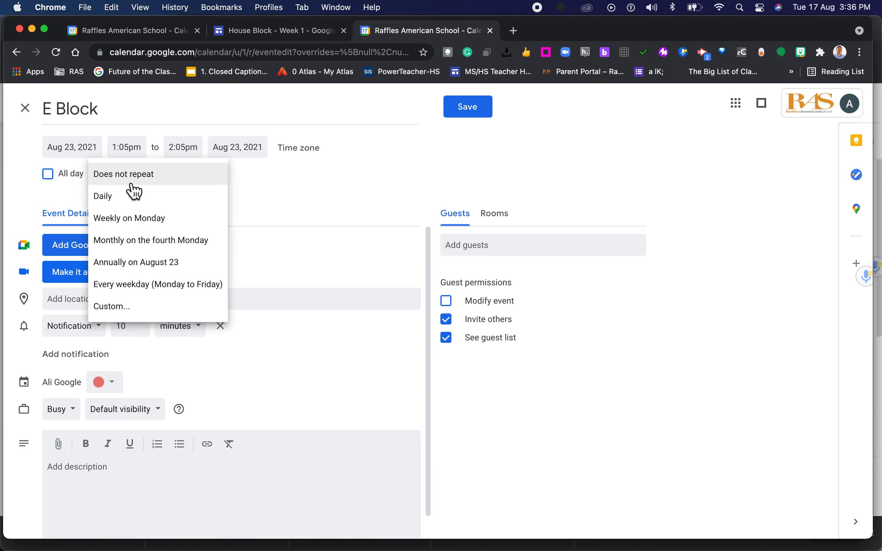
click(138, 229)
click(473, 116)
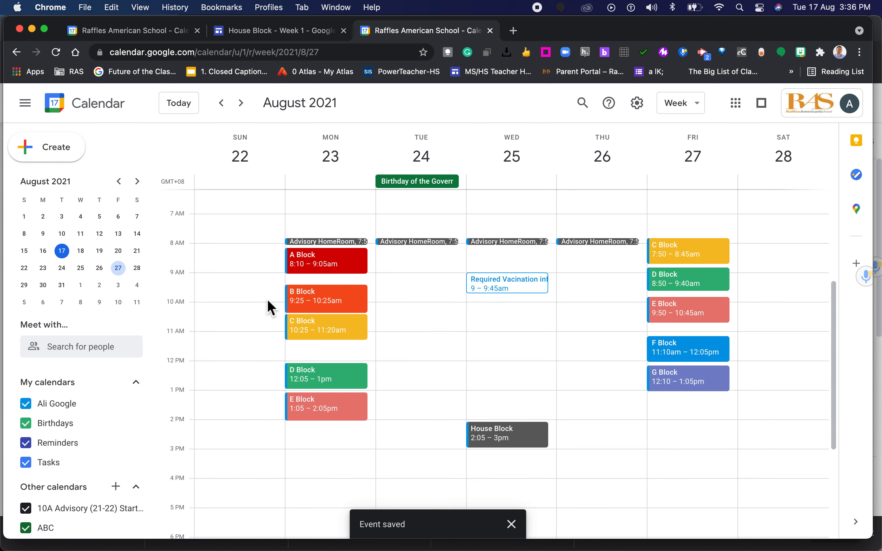
- Create a new event on Monday, Aug 23, 2021 and set its start time to 2:05pm
double_click(311, 428)
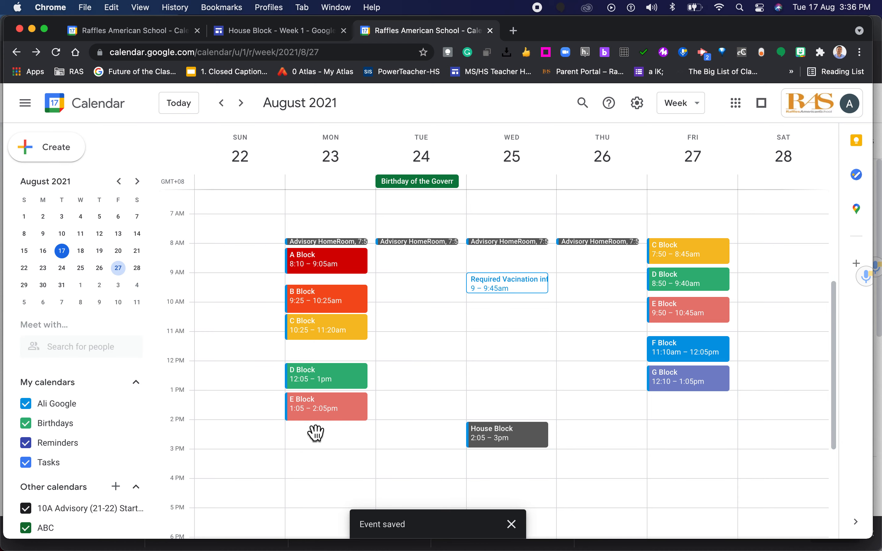
click(110, 118)
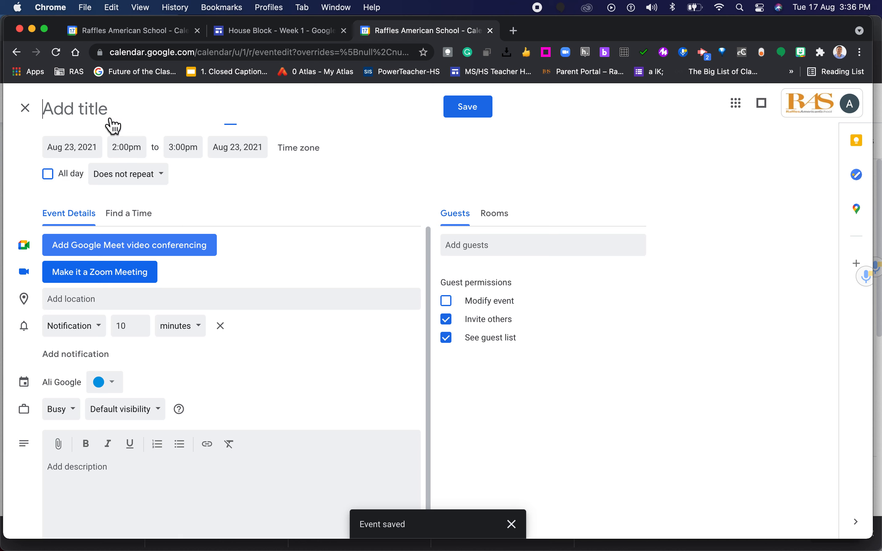
click(128, 150)
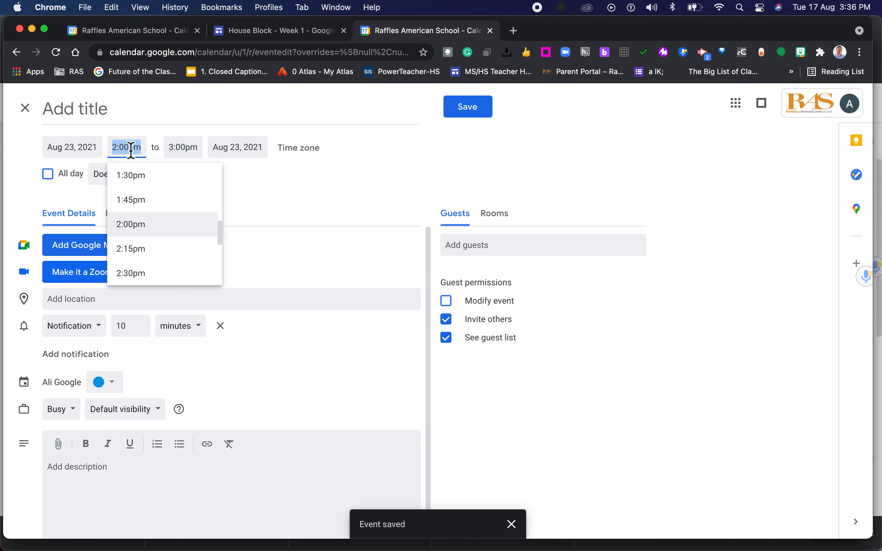
click(131, 150)
key(BackSpace)
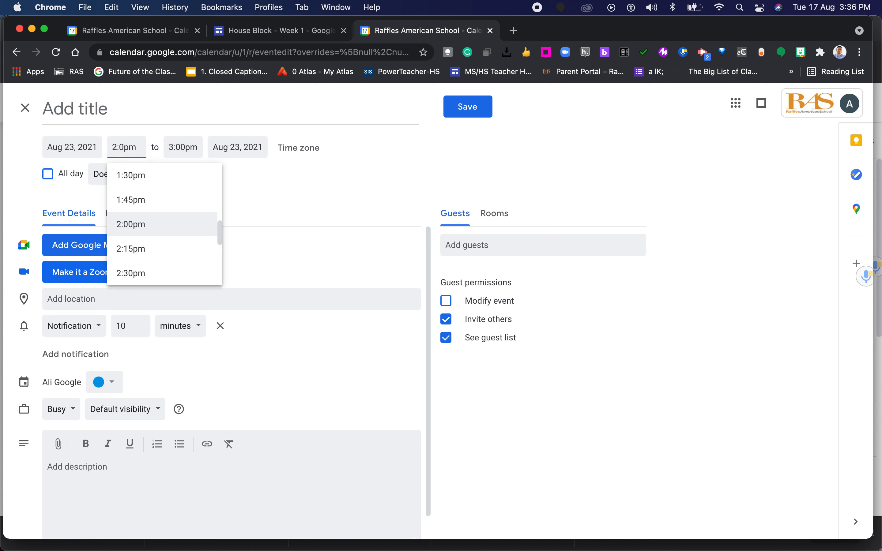
text(5)
- Title the event "F Block", make it repeat weekly on Monday and save it
click(119, 117)
text(F Block)
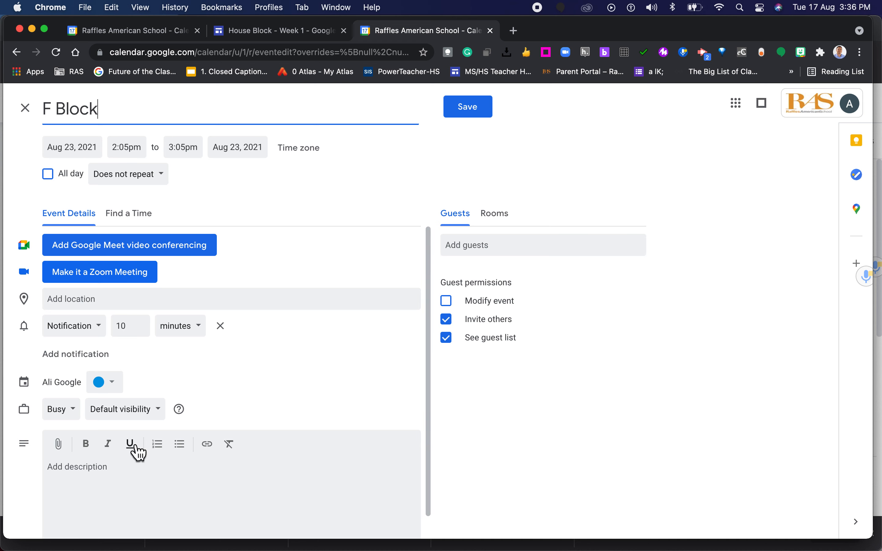
click(119, 178)
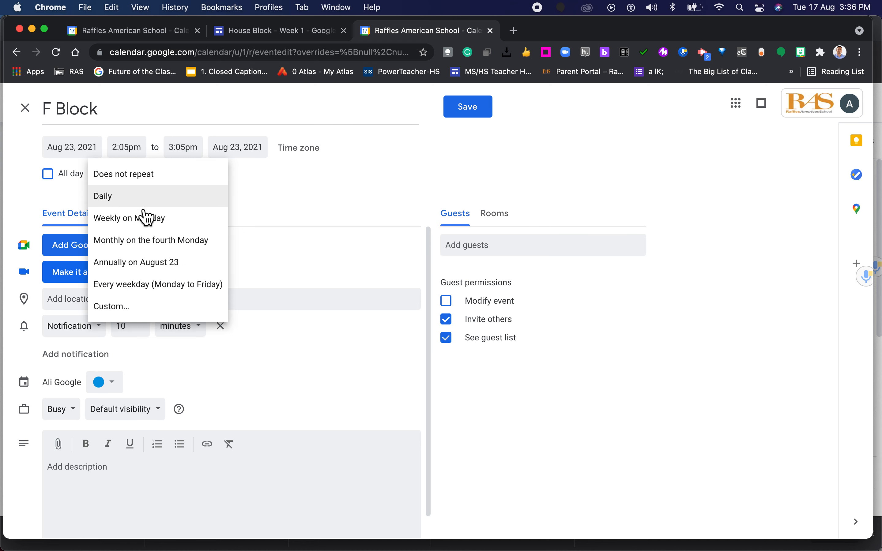
click(149, 228)
click(476, 116)
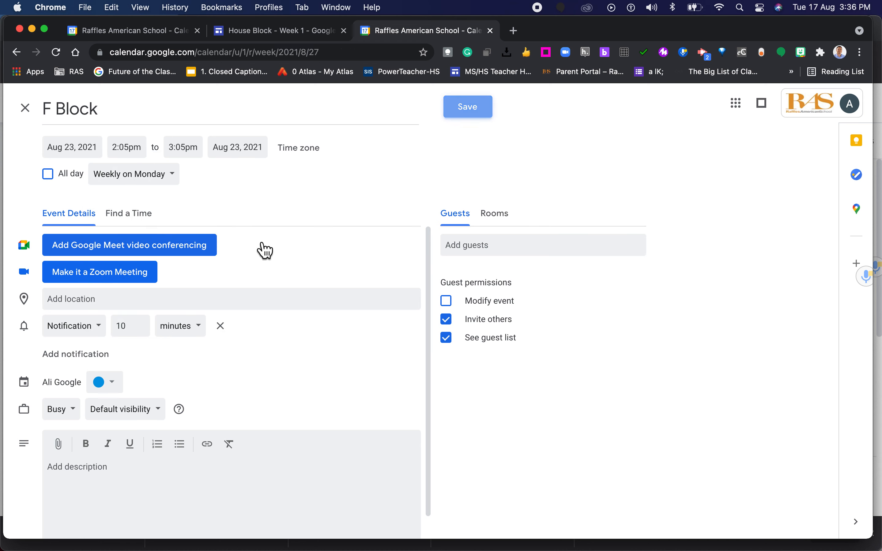
- Check Monday's block times in the House Block timetable and open Monday's E Block for editing, keeping its Flamingo colour
click(310, 32)
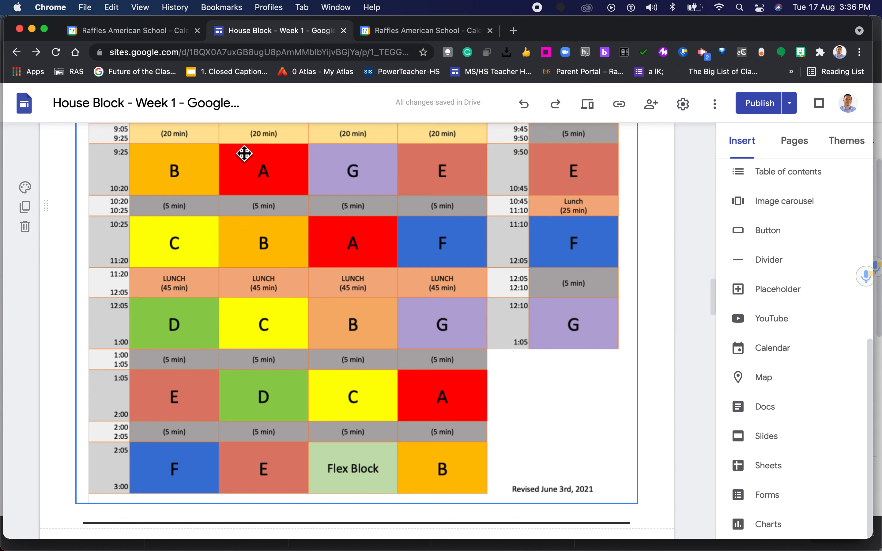
click(427, 30)
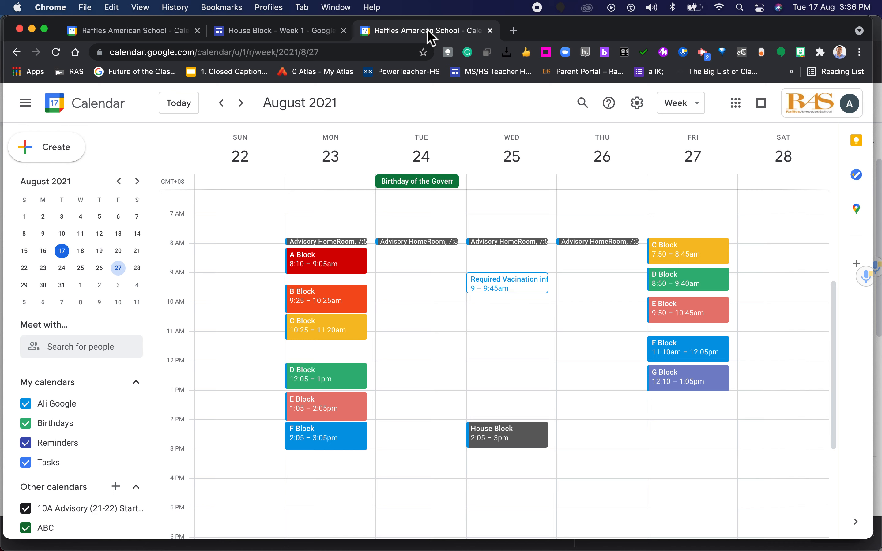
click(326, 419)
click(163, 276)
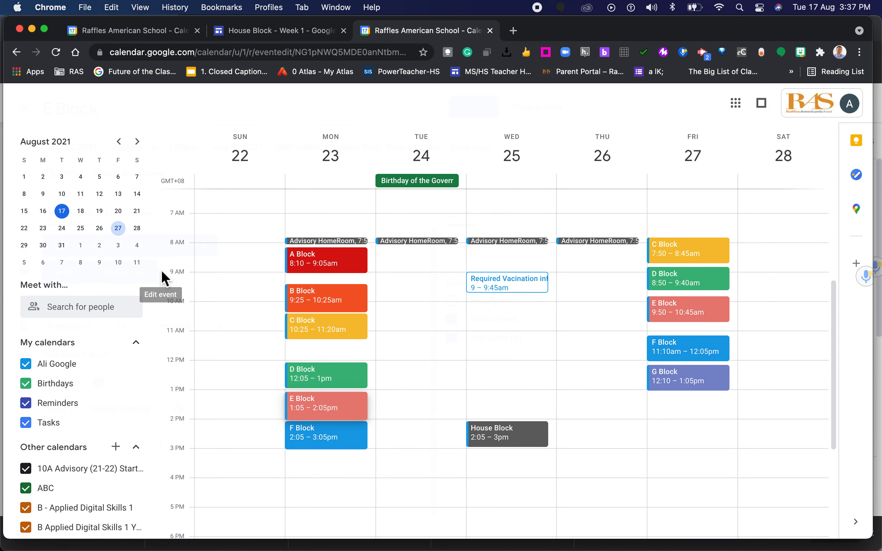
click(109, 382)
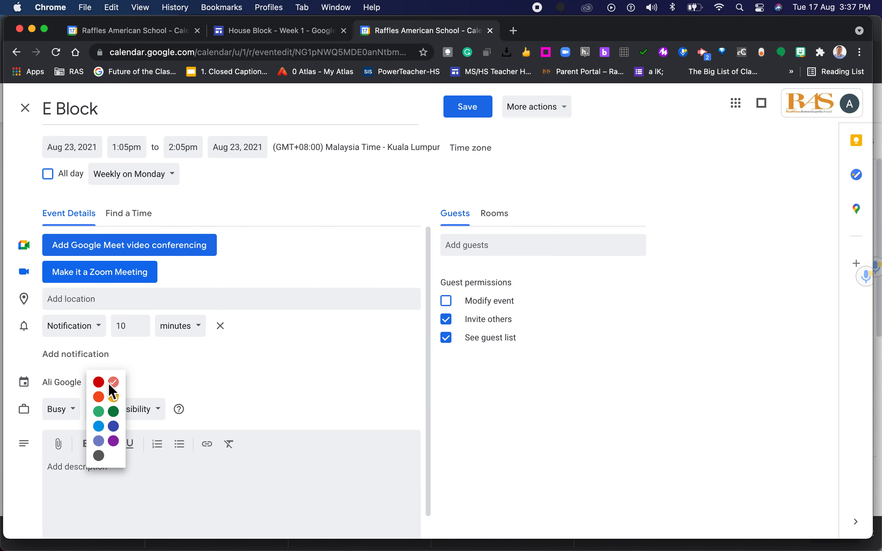
click(123, 380)
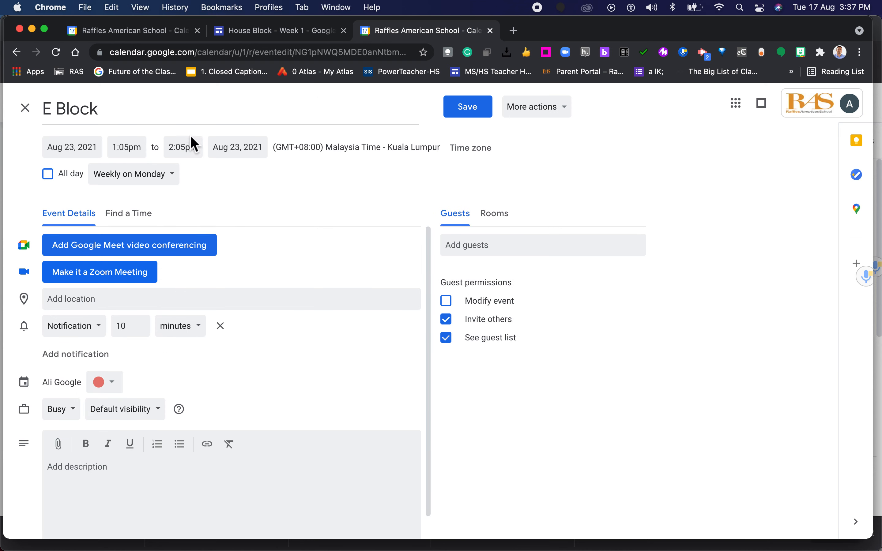
- Set E Block's end time to 2:00pm and apply the change to all events in the series
click(186, 146)
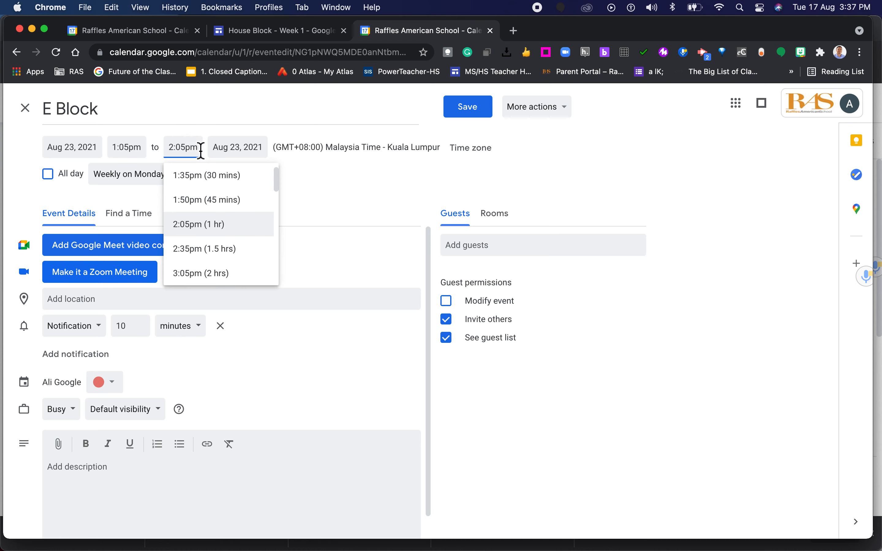
key(BackSpace)
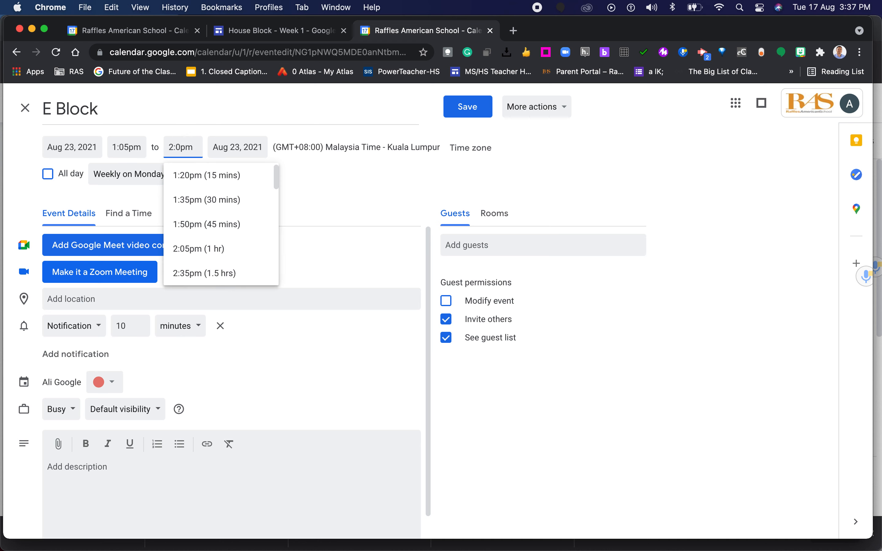
text(0)
click(452, 106)
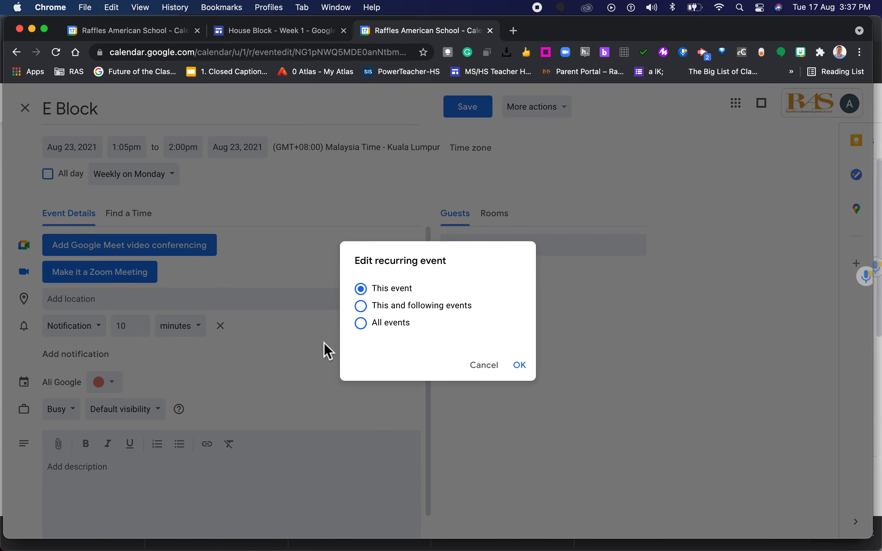
click(403, 330)
click(519, 365)
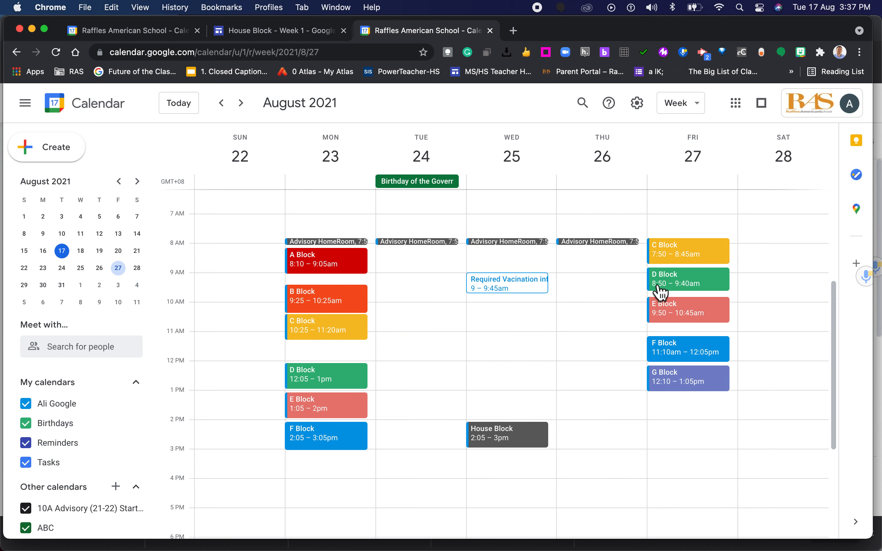
- View the completed class schedule in the other account's calendar as a reference and return to the calendar being built
click(145, 36)
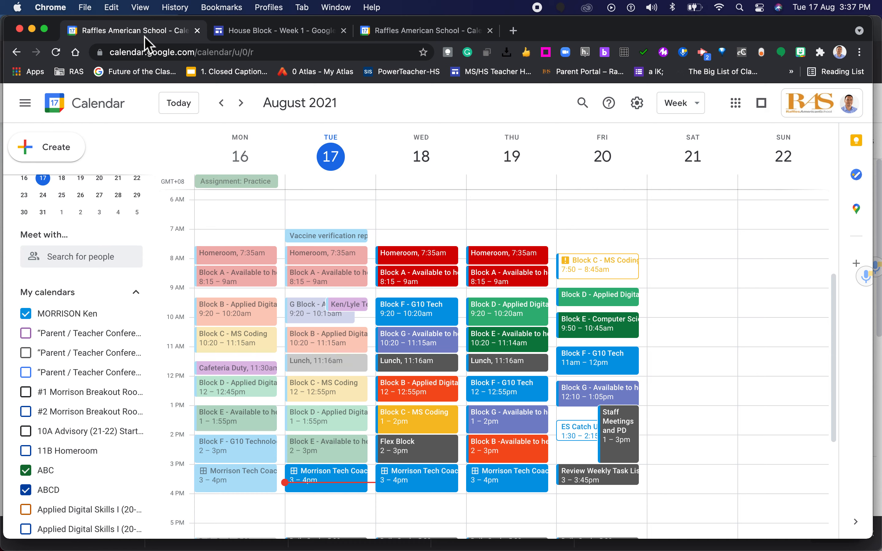
click(444, 36)
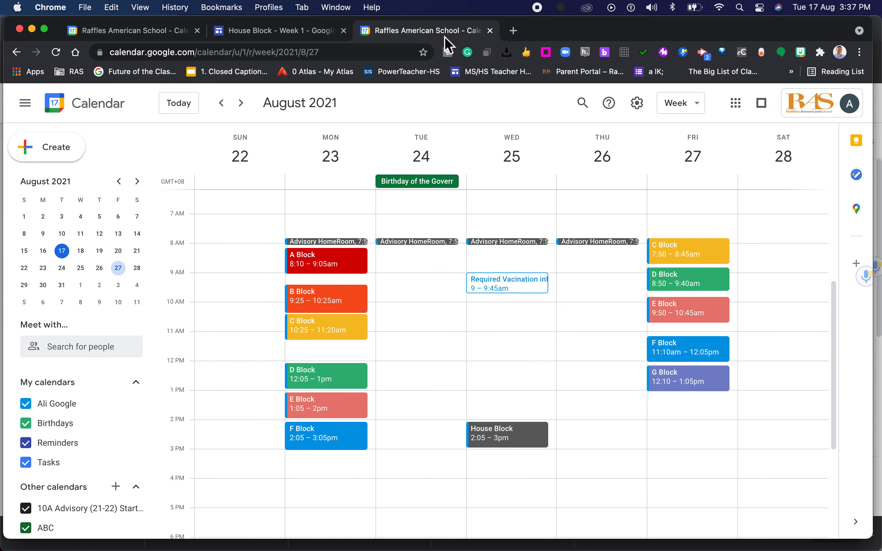